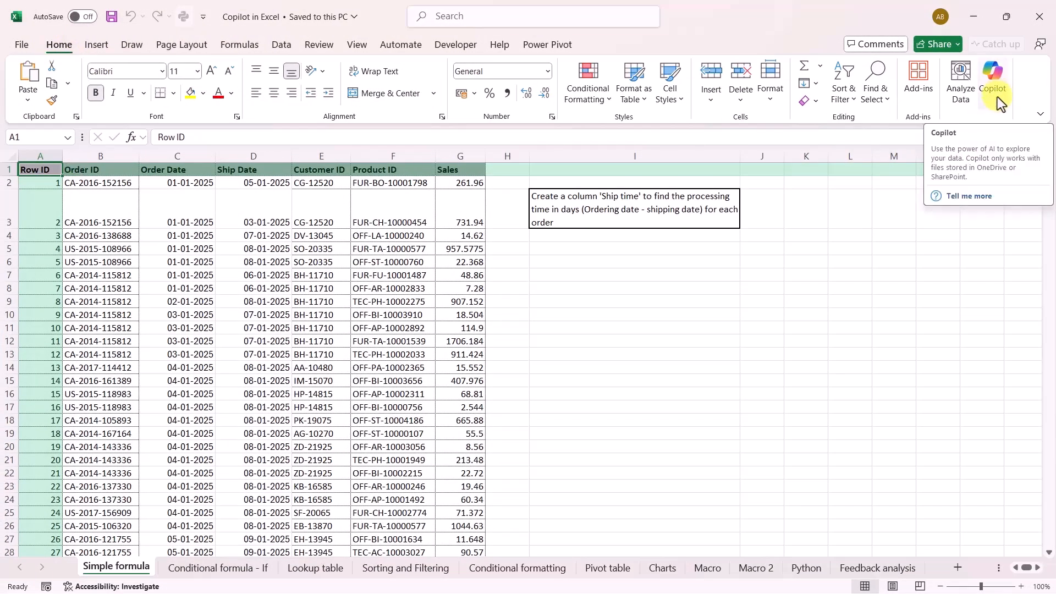
Open Copilot for the workbook and turn on AutoSave by uploading the file to OneDrive - Personal.
left_click(996, 96)
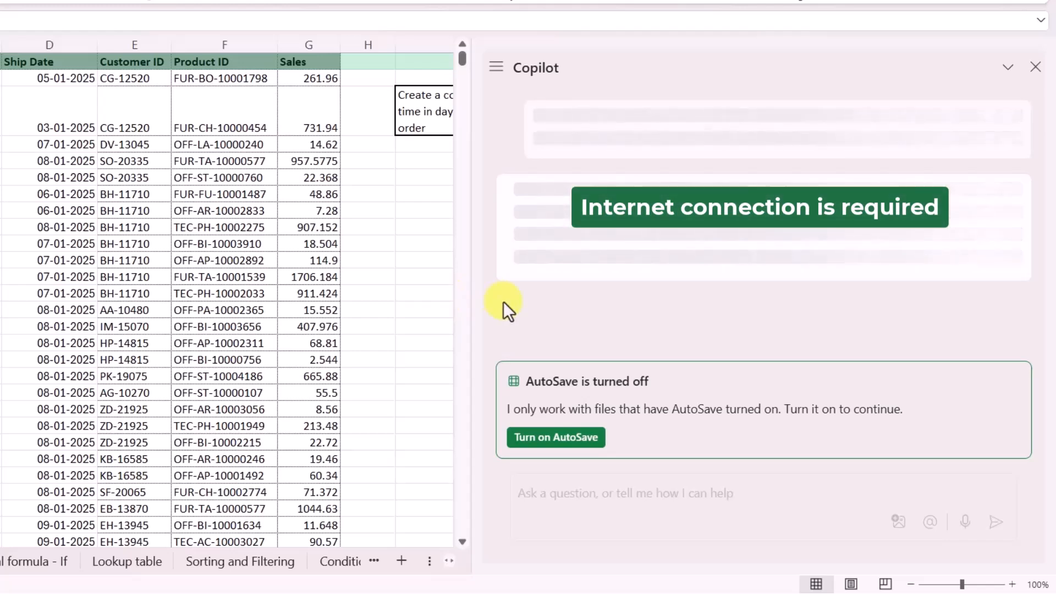
left_click(543, 440)
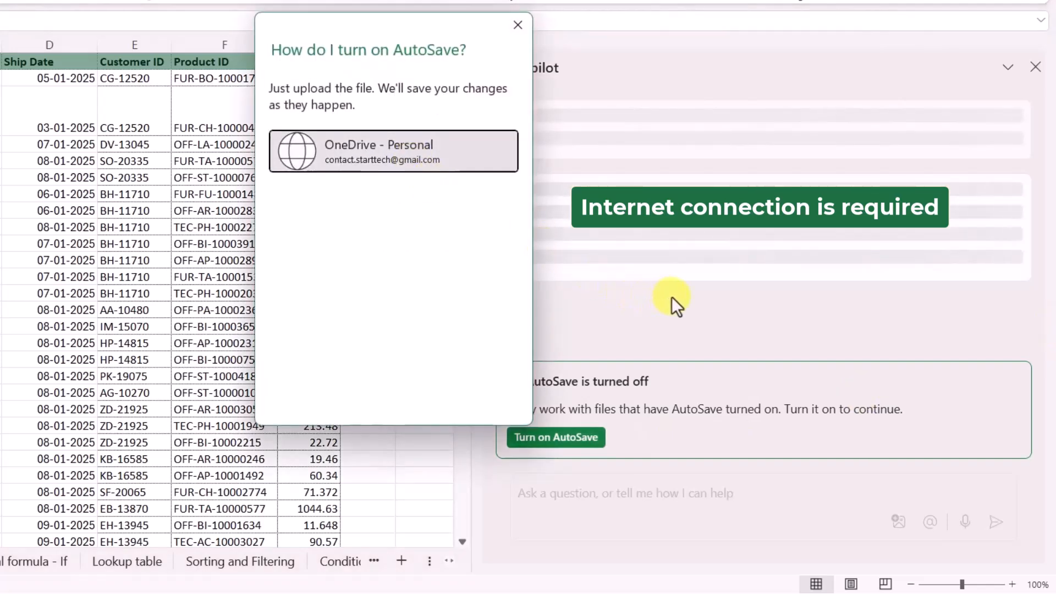
left_click(454, 149)
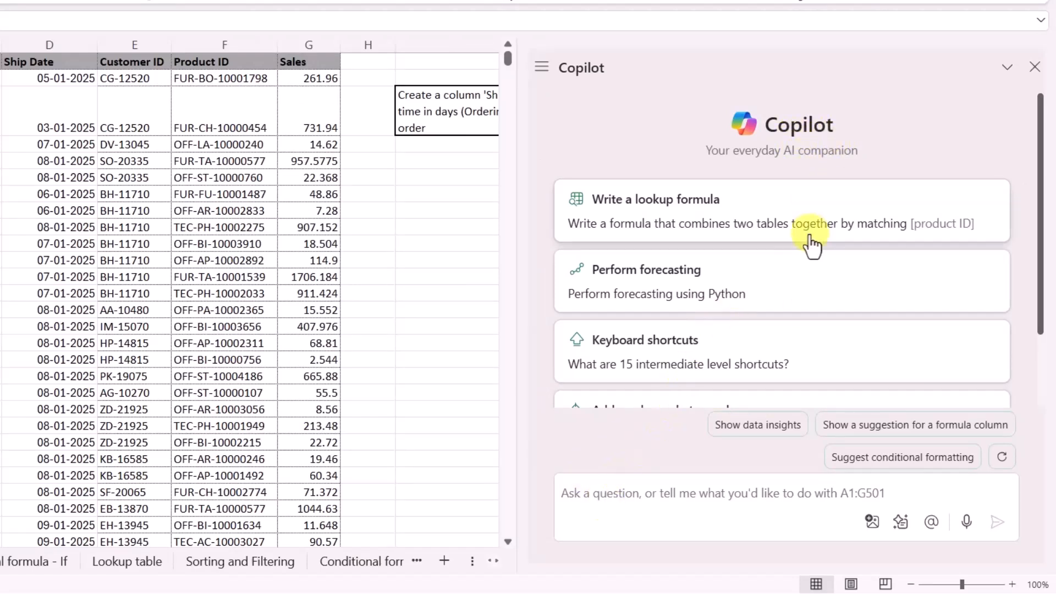
Look through Copilot's suggested prompts and narrow the Copilot pane to reveal more of the worksheet.
scroll(743, 264, "down", 2)
scroll(742, 264, "up", 2)
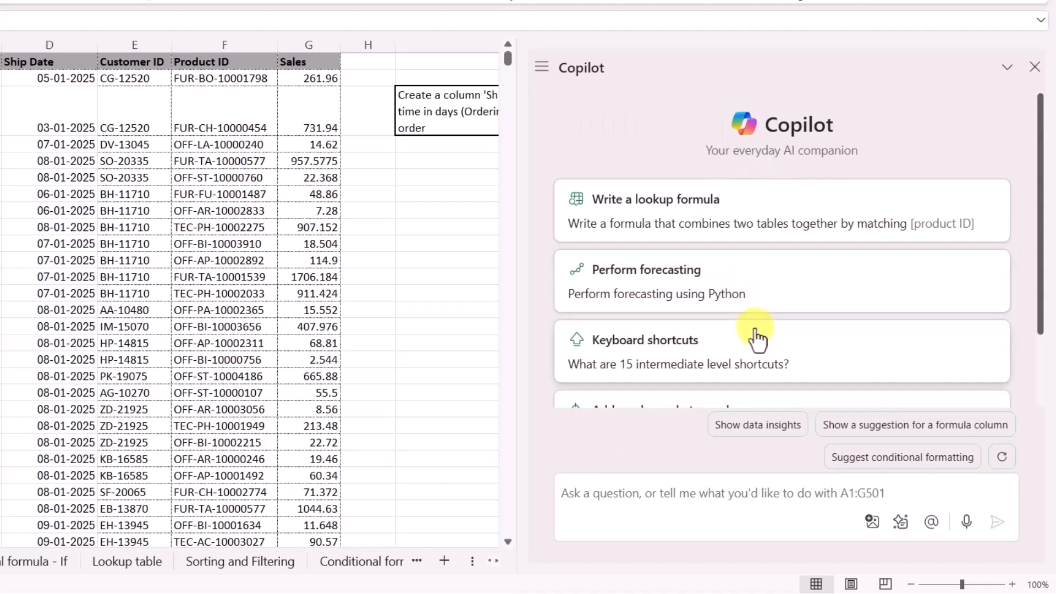
scroll(753, 363, "down", 2)
left_click(664, 496)
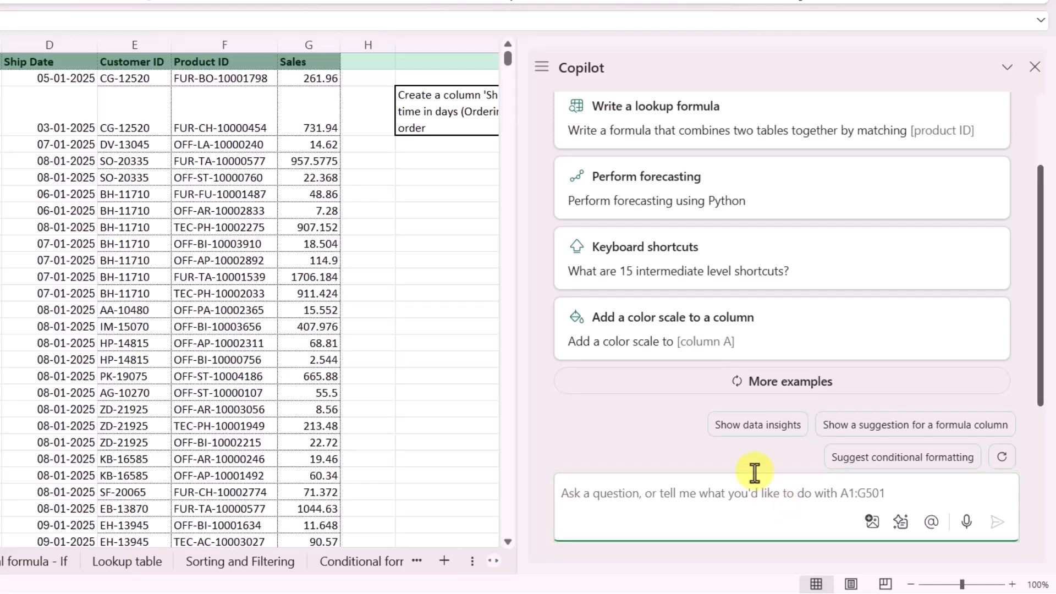
left_click_drag(517, 258, 692, 256)
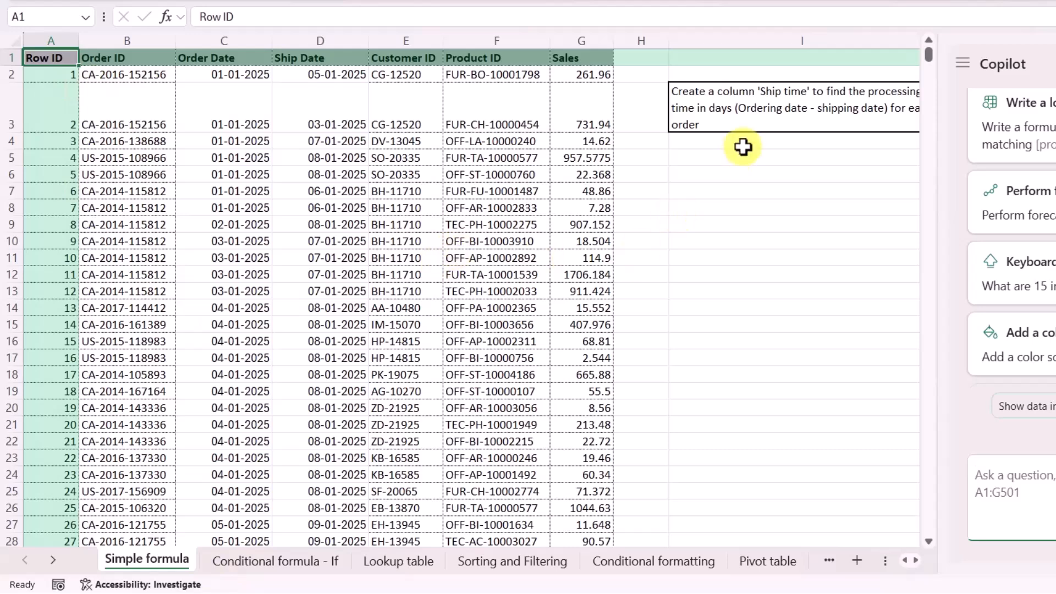
Send Copilot the prompt copied from cell I3, asking for a 'Ship time' column with each order's processing time in days.
left_click(764, 120)
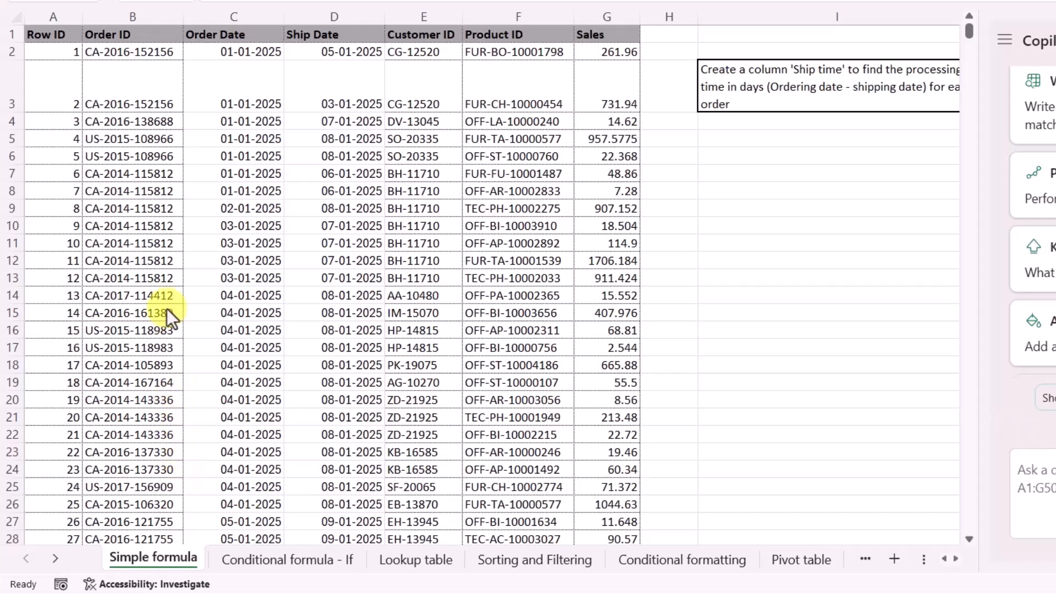
left_click(170, 301)
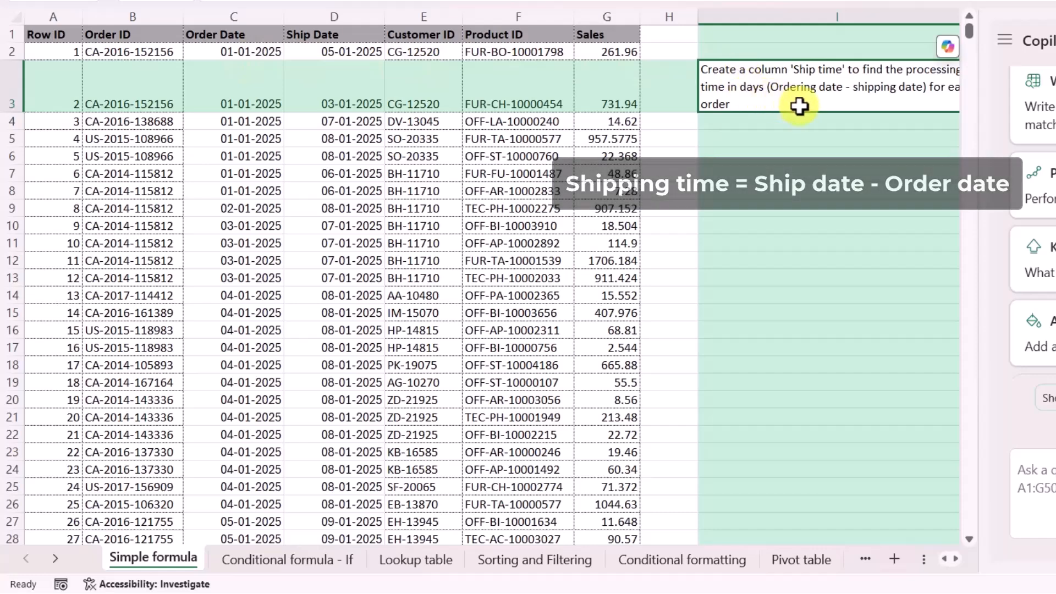
left_click_drag(984, 94, 1023, 97)
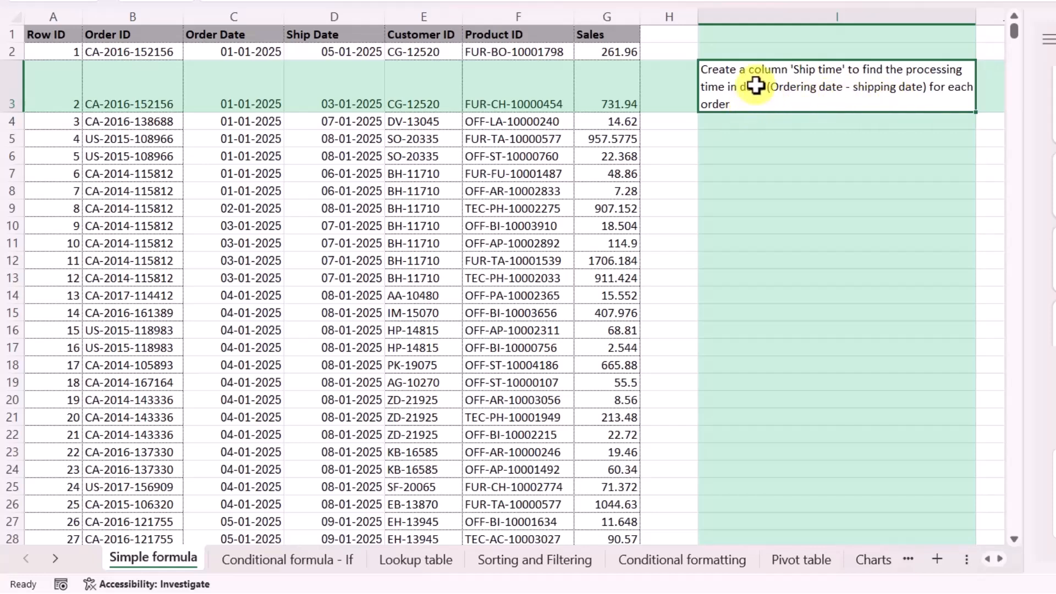
key("ctrl+c")
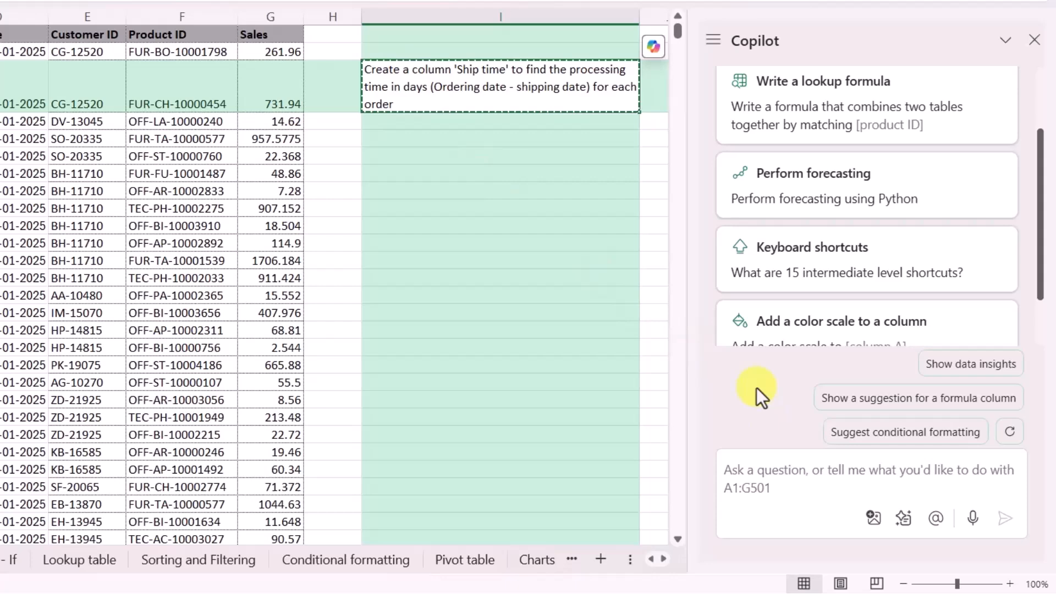
left_click(760, 475)
key("ctrl+v")
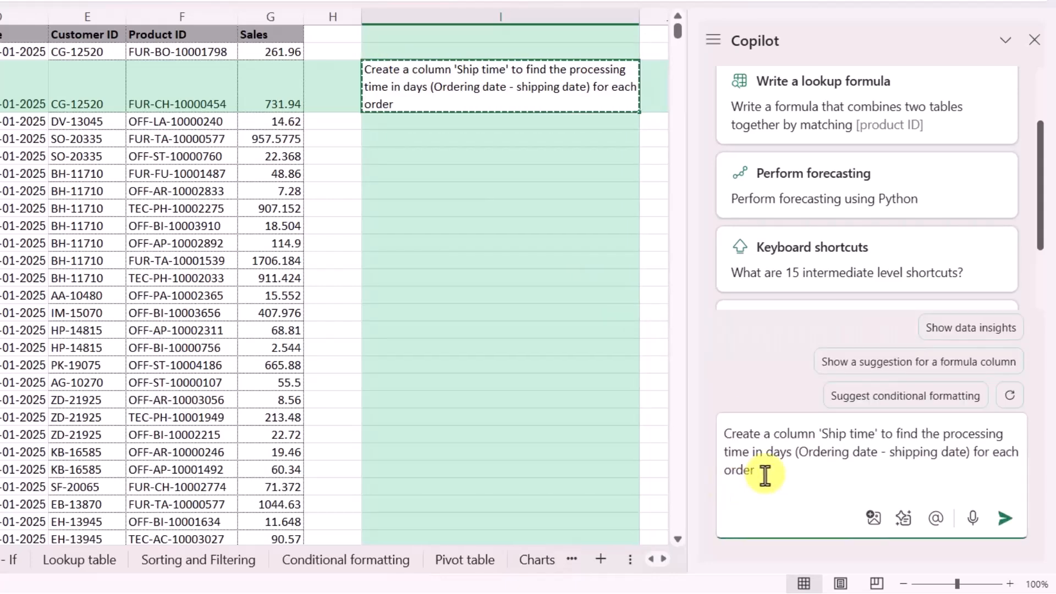
left_click(1004, 519)
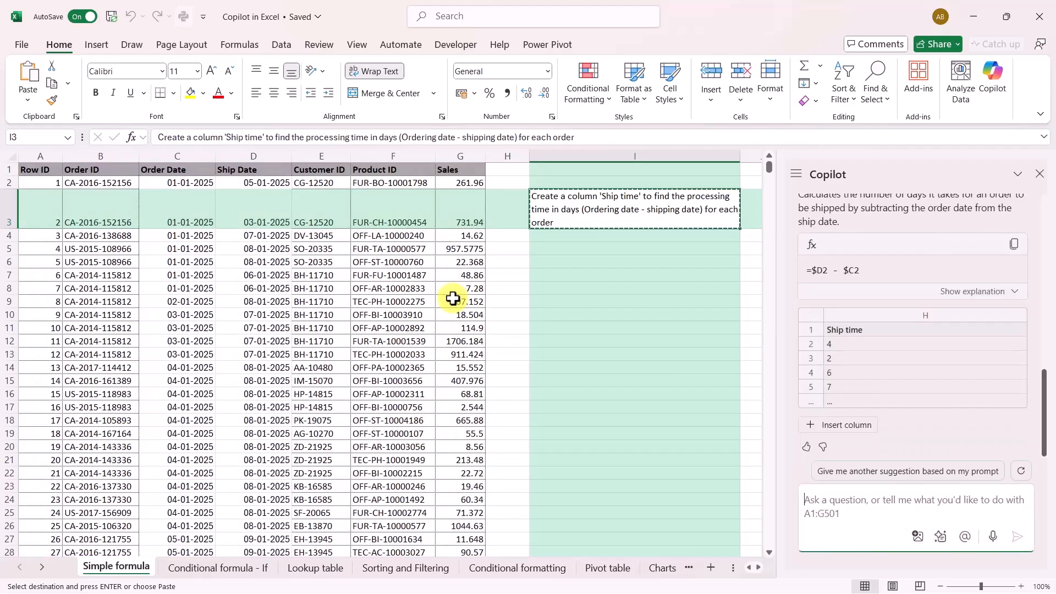
Review Copilot's suggested formula =$D2 - $C2 and insert it as the Ship time column.
scroll(777, 228, "up", 3)
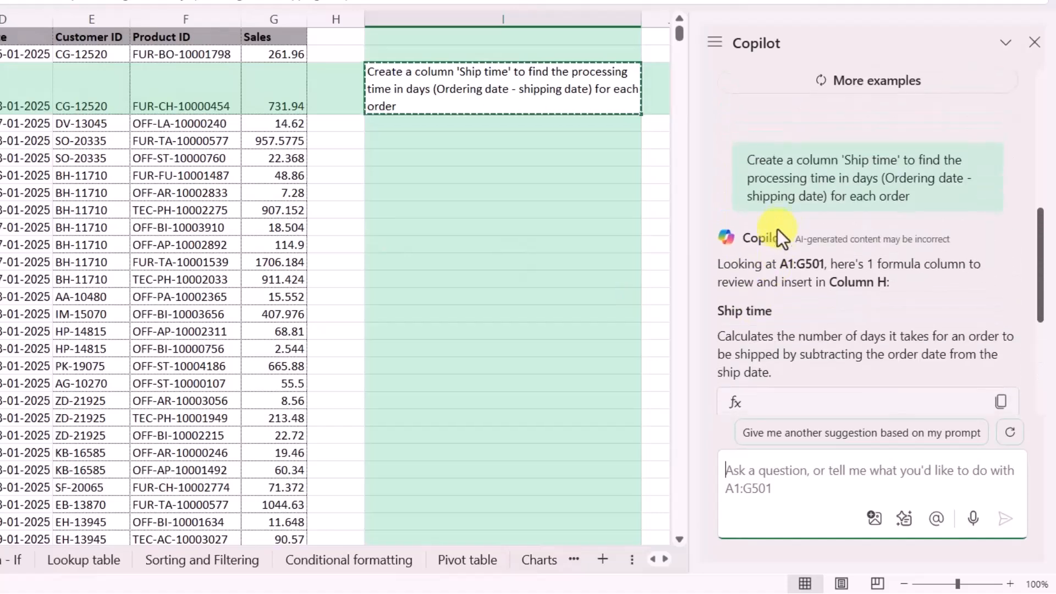
scroll(764, 298, "down", 2)
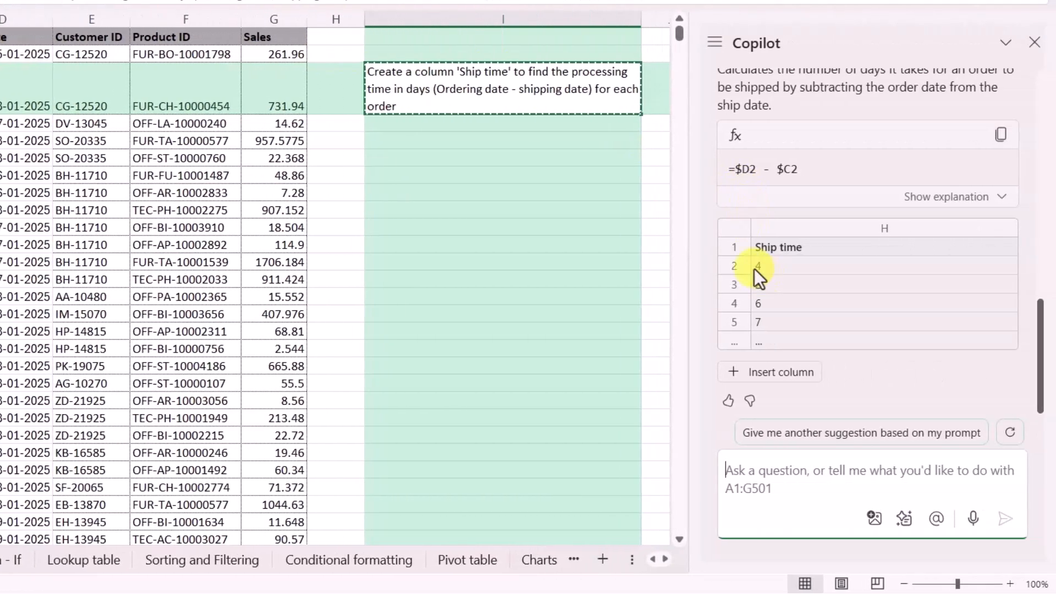
left_click(763, 373)
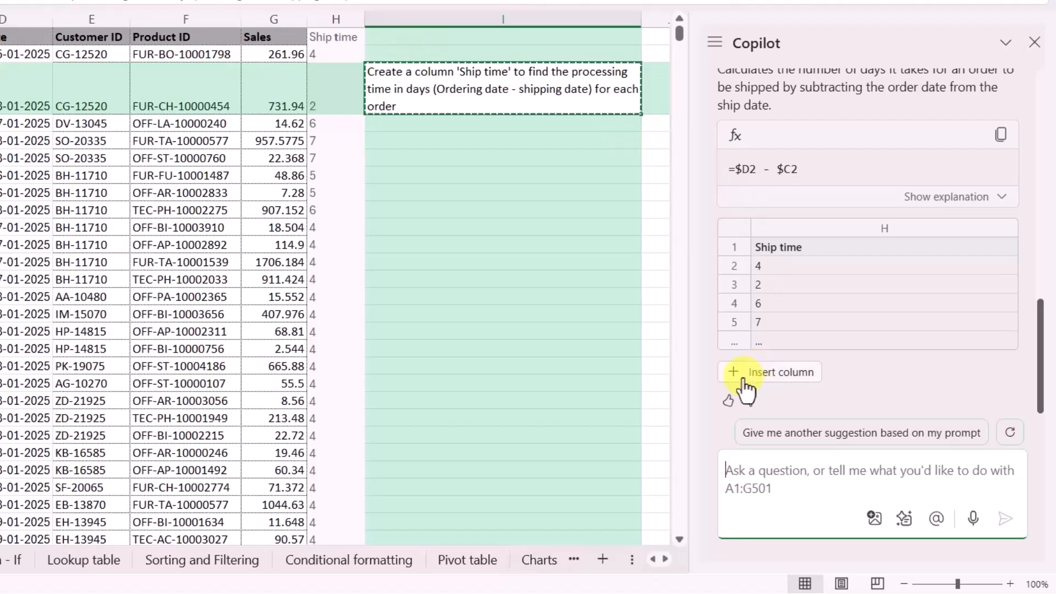
left_click(775, 373)
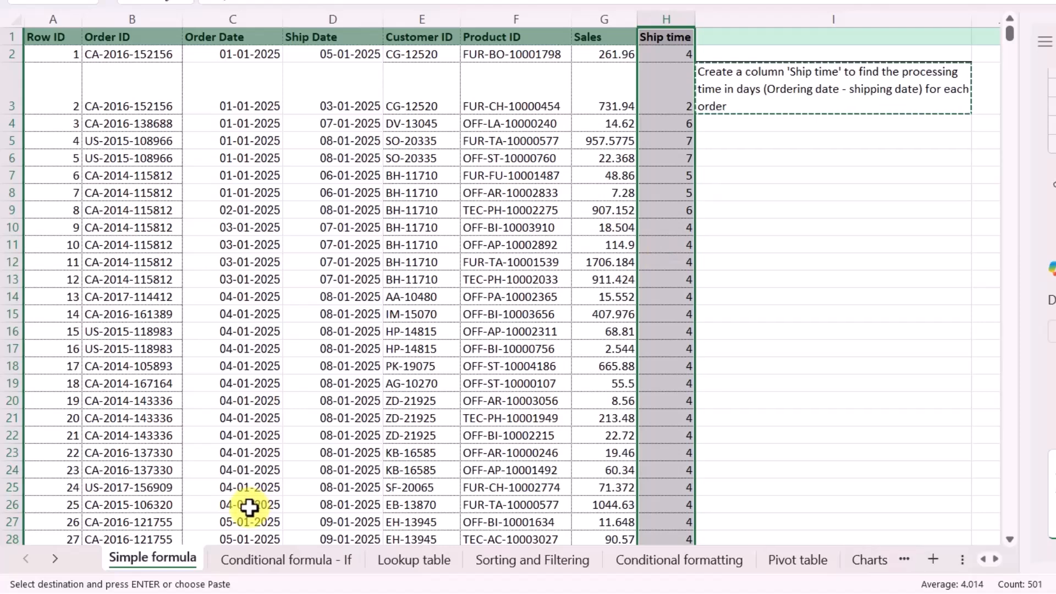
On the Conditional formula - If sheet, send Copilot the I3 prompt for a 'Fail?' column identifying students below 35 marks in at least one subject.
left_click(275, 561)
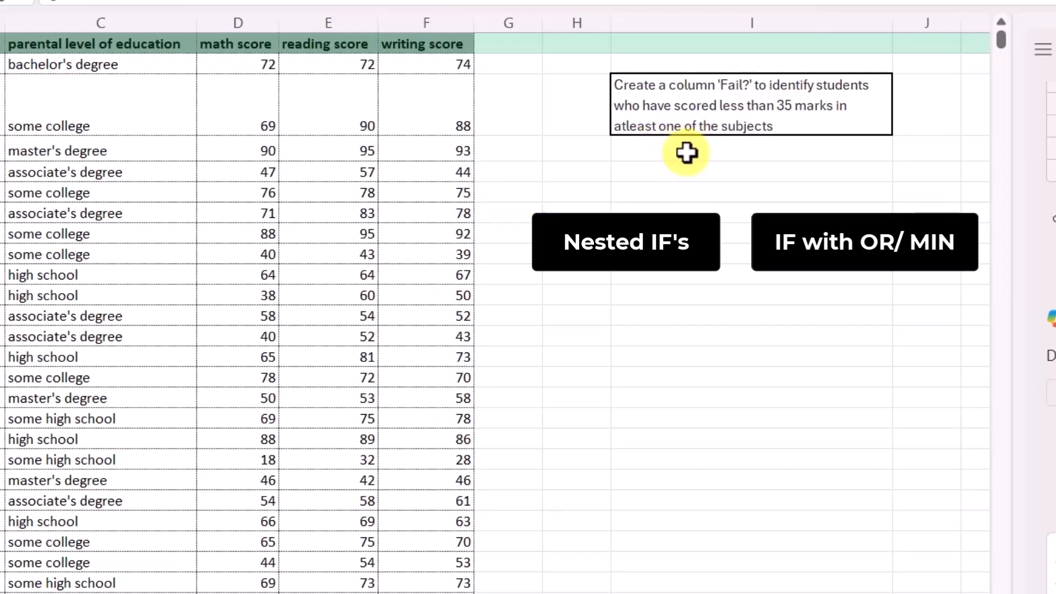
left_click(759, 133)
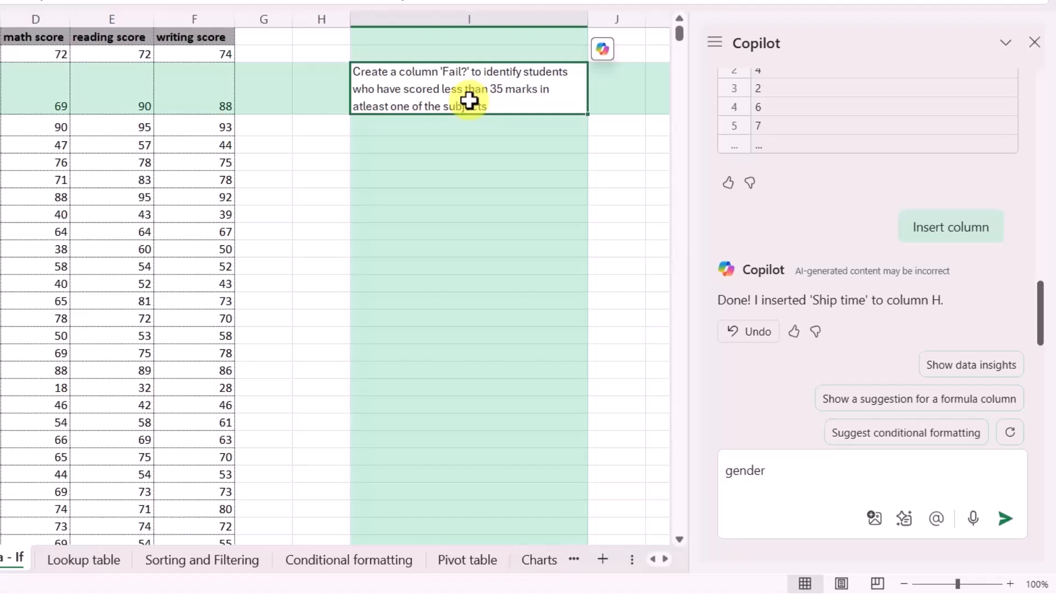
key("ctrl+c")
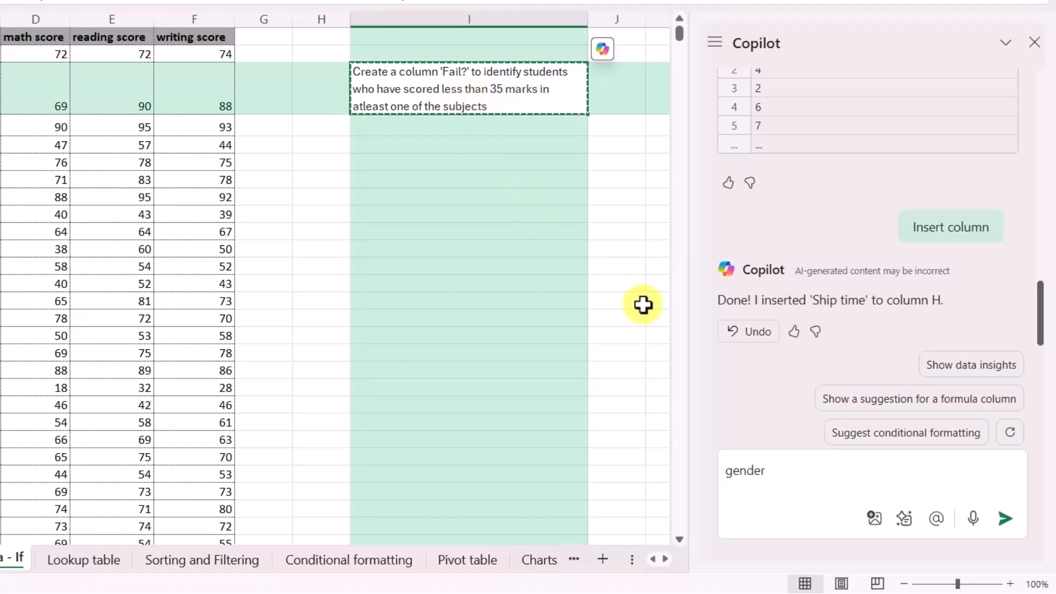
left_click(792, 465)
key("ctrl+a")
key("ctrl+v")
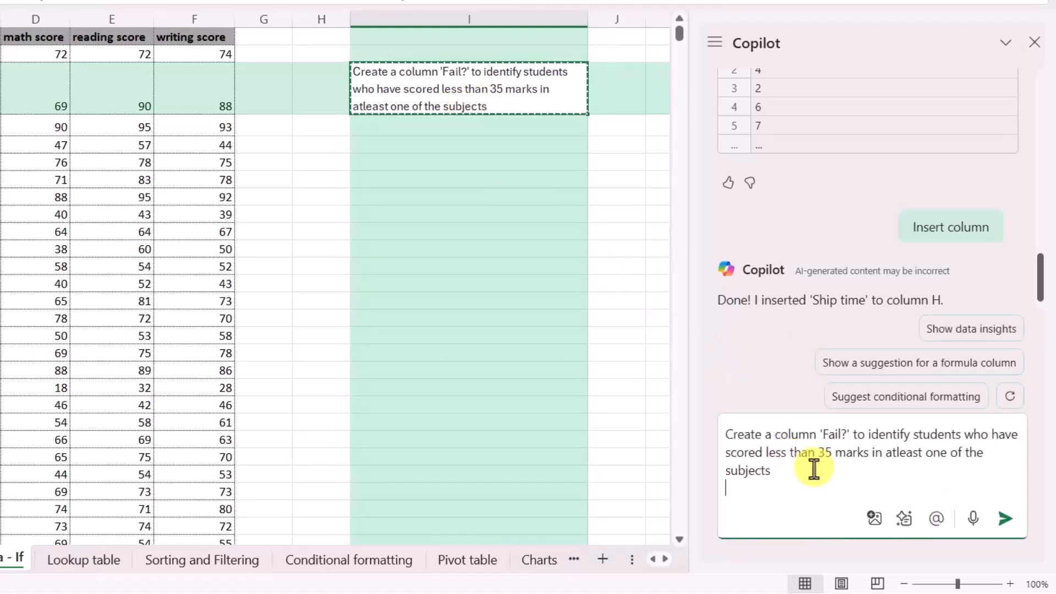
left_click(1002, 521)
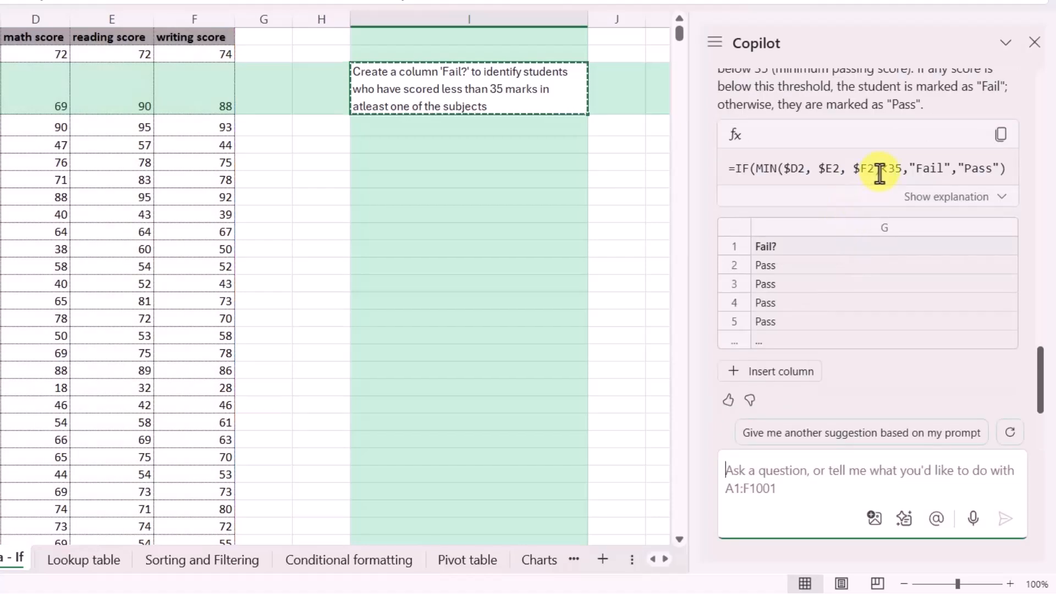
Review the suggested IF(MIN) formula with "Fail" and "Pass" results and insert it as the Fail? column.
scroll(868, 170, "up", 2)
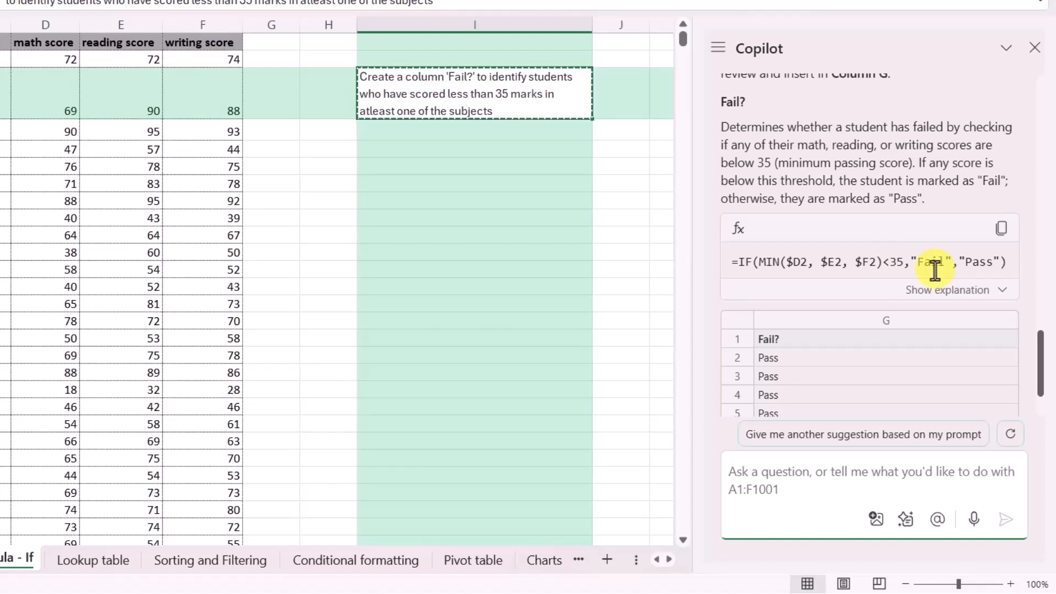
scroll(825, 314, "down", 2)
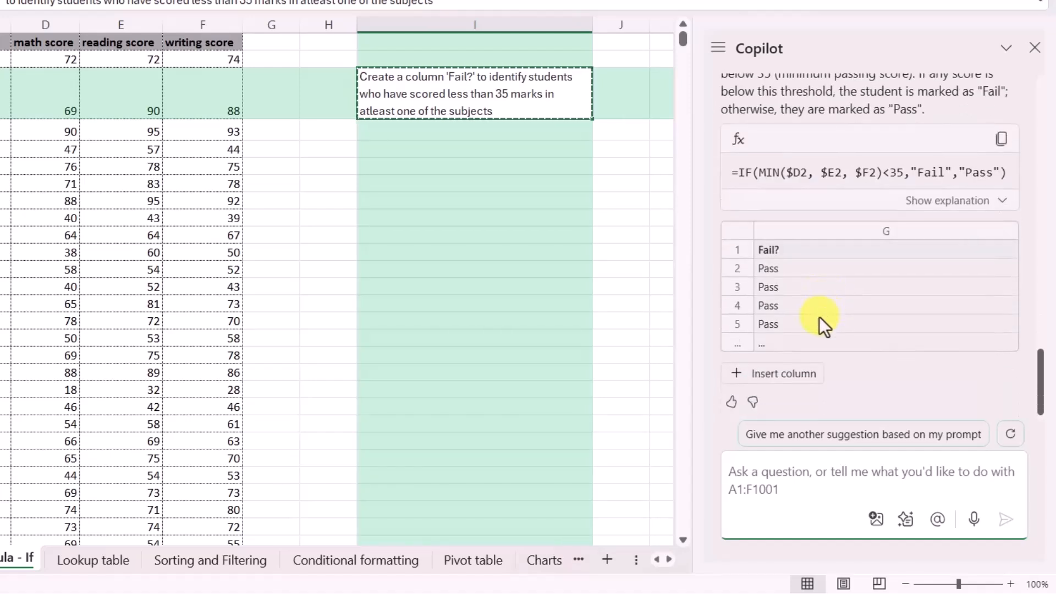
left_click(768, 374)
left_click(768, 377)
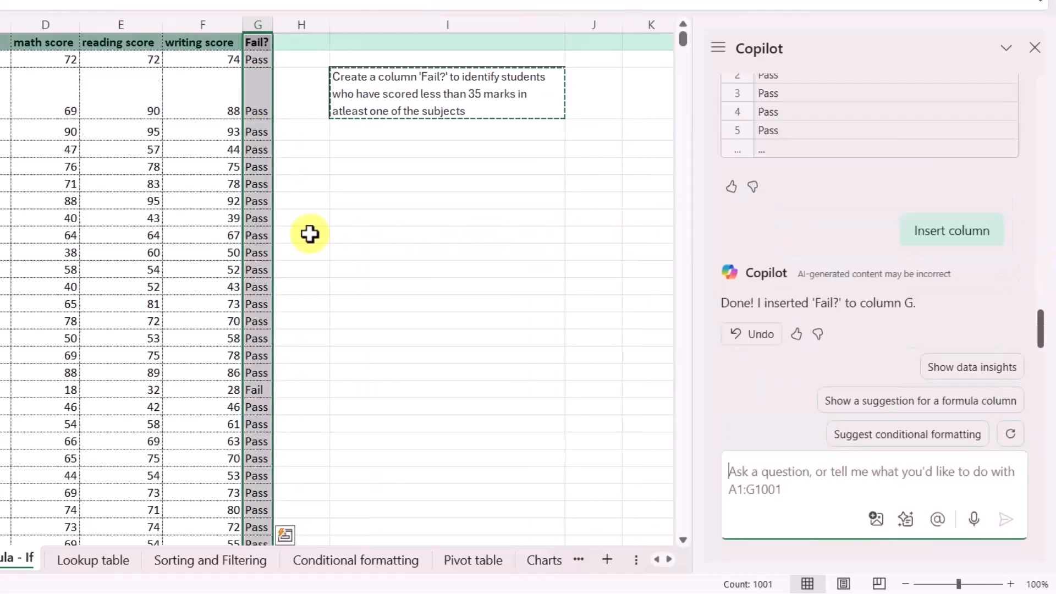
Check the Fail? results against the subject scores in rows 19 and 63, and return to the top of the sheet.
scroll(91, 288, "down", 2)
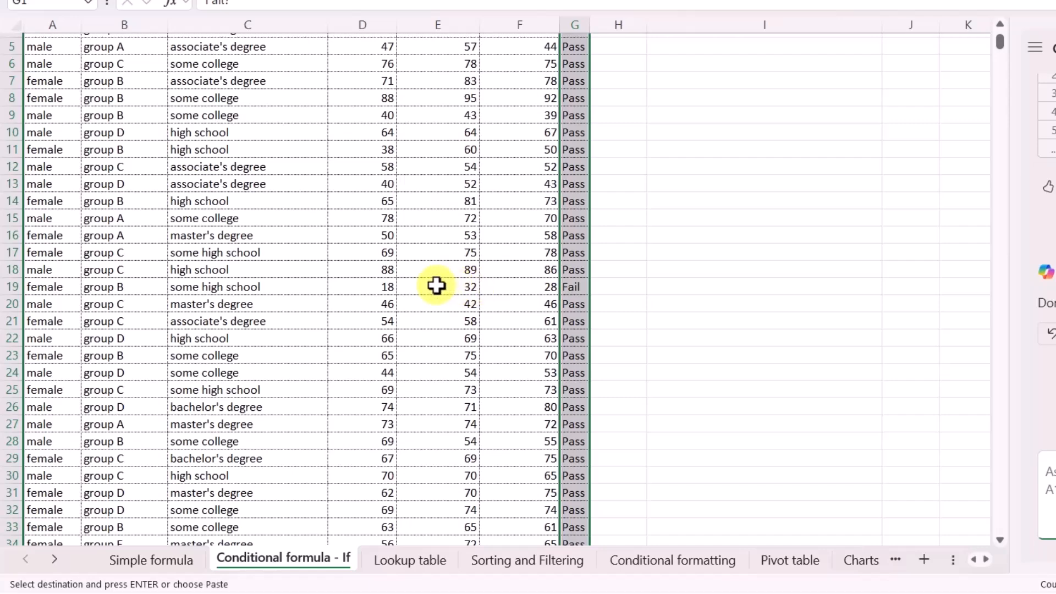
left_click(8, 286)
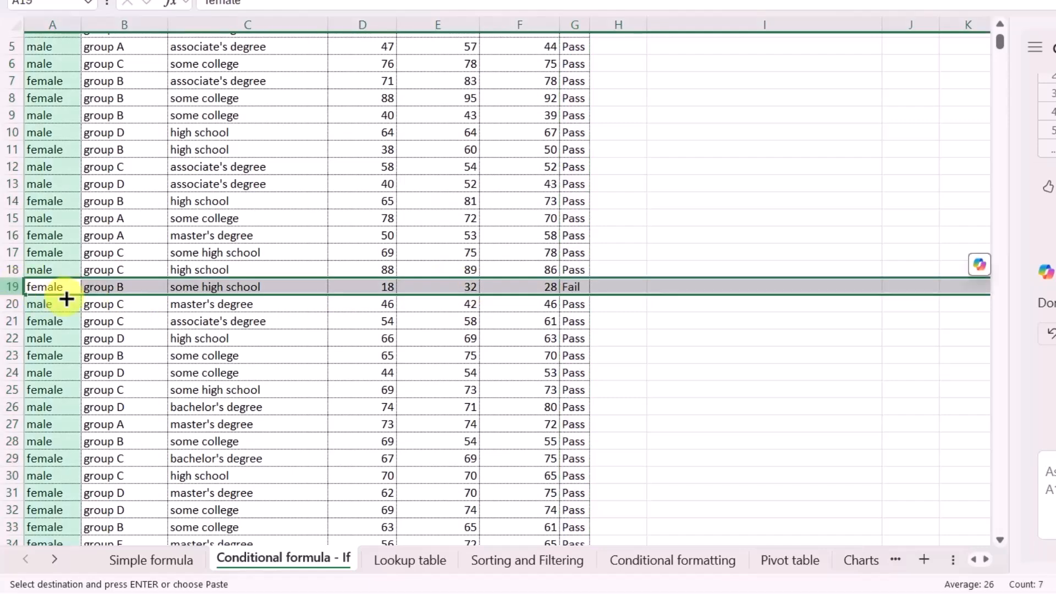
scroll(360, 351, "down", 4)
scroll(364, 350, "down", 9)
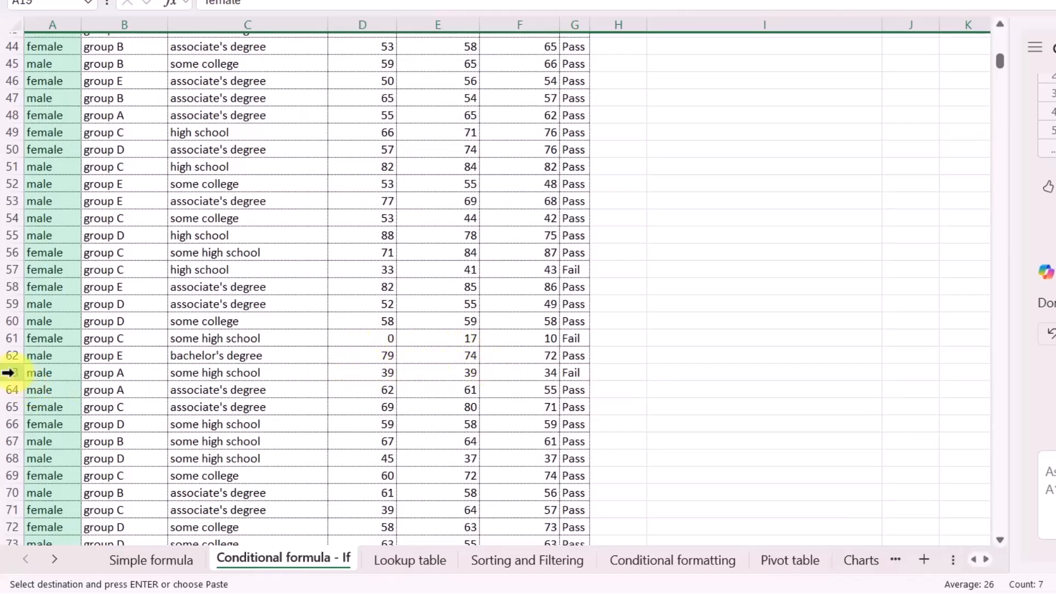
left_click(10, 372)
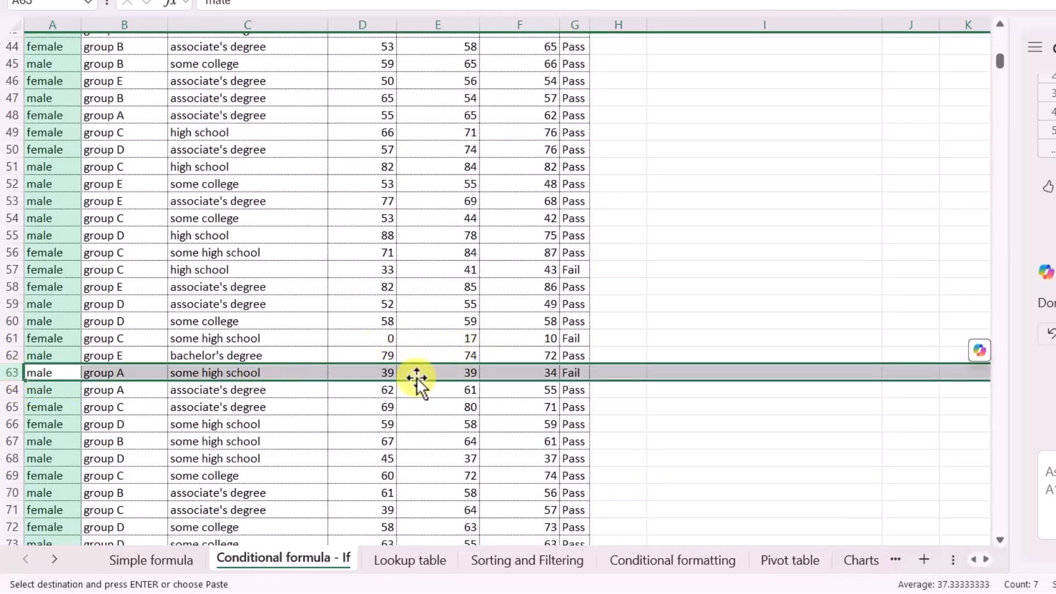
left_click(547, 373)
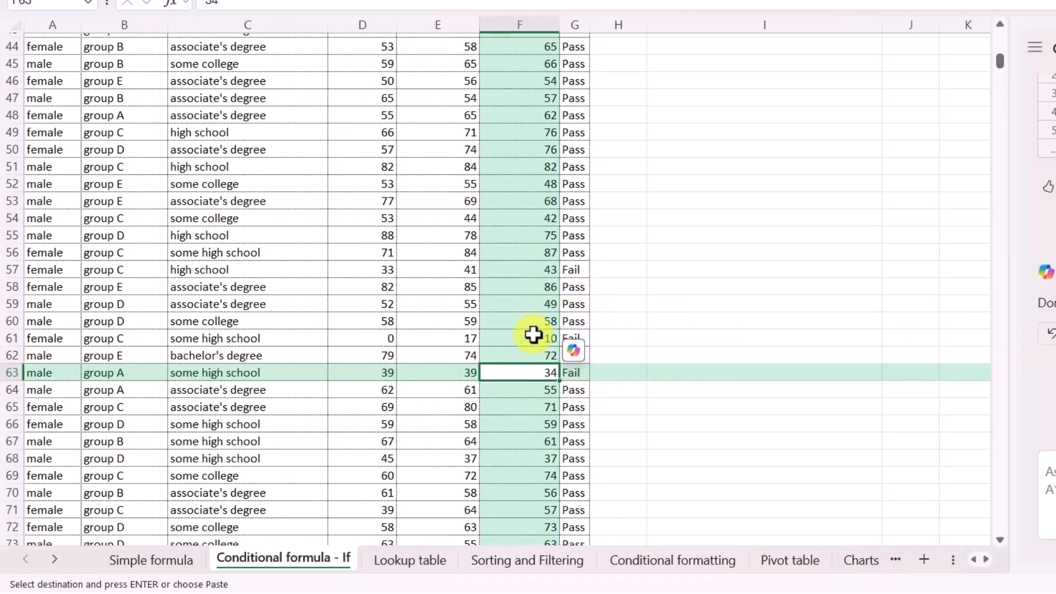
scroll(572, 443, "up", 4)
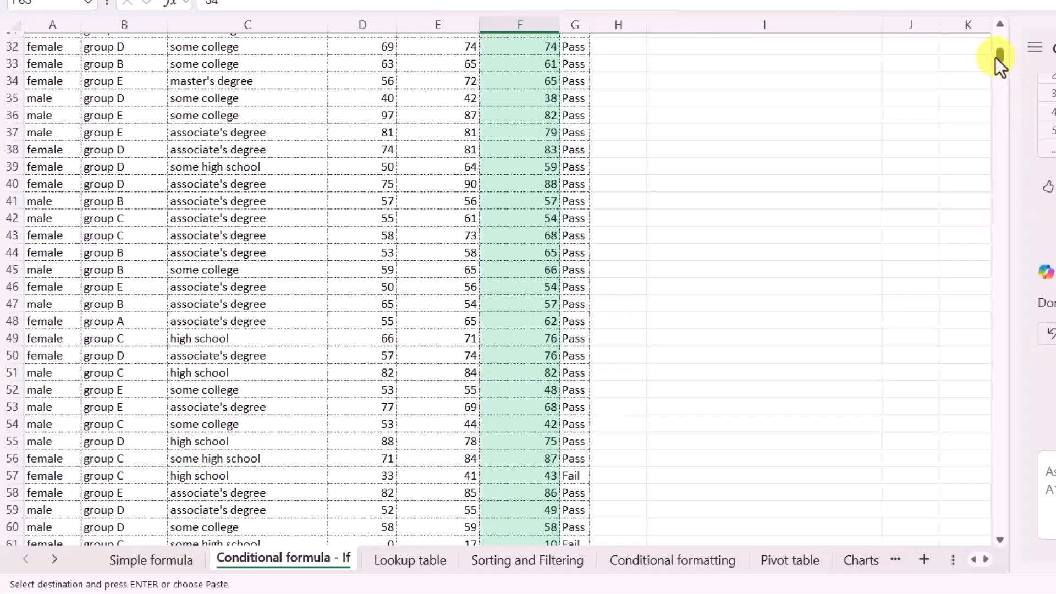
left_click_drag(999, 57, 997, 22)
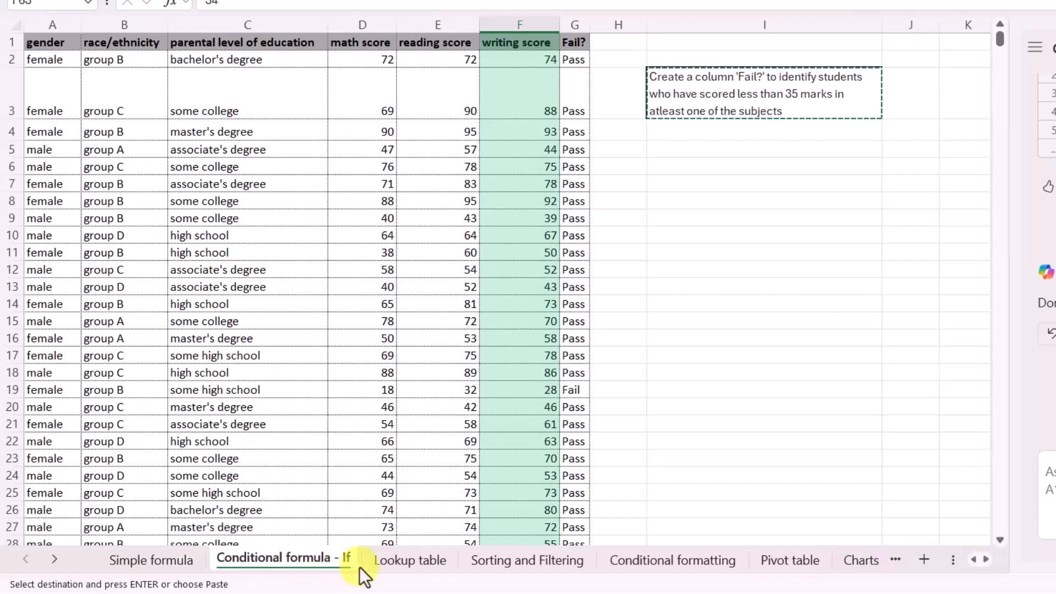
On the Lookup table sheet, send Copilot the H4 prompt to get the customer age category against each product sales transaction.
left_click(384, 569)
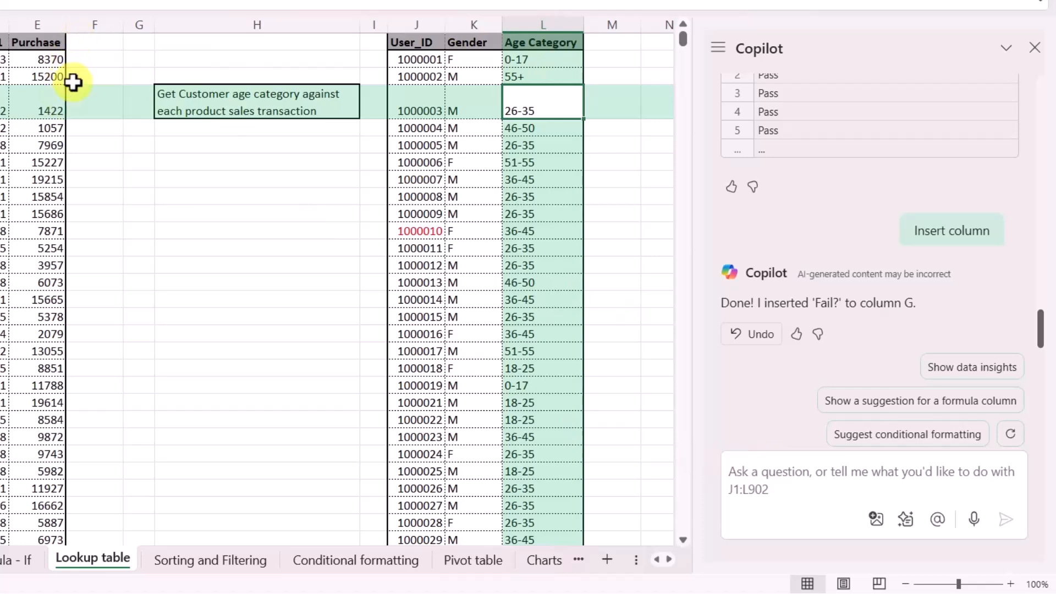
left_click(264, 99)
key("ctrl+c")
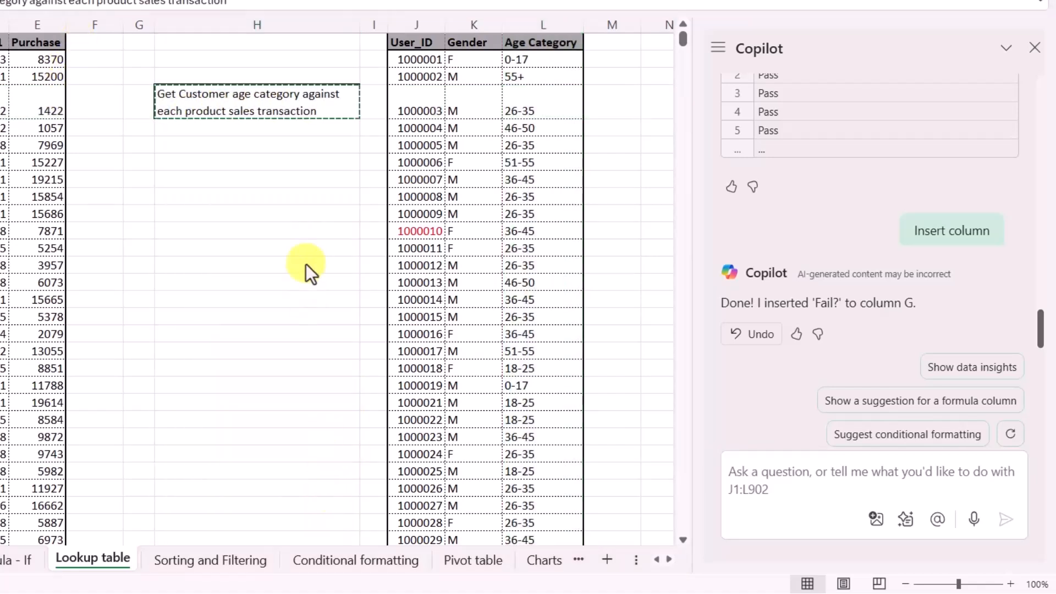
left_click(189, 94)
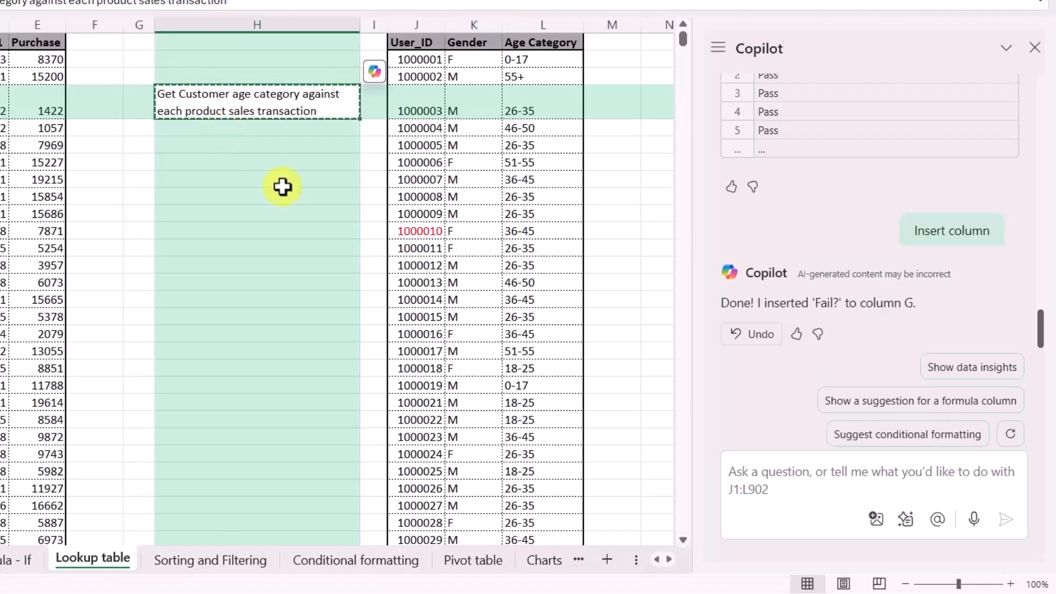
left_click(802, 479)
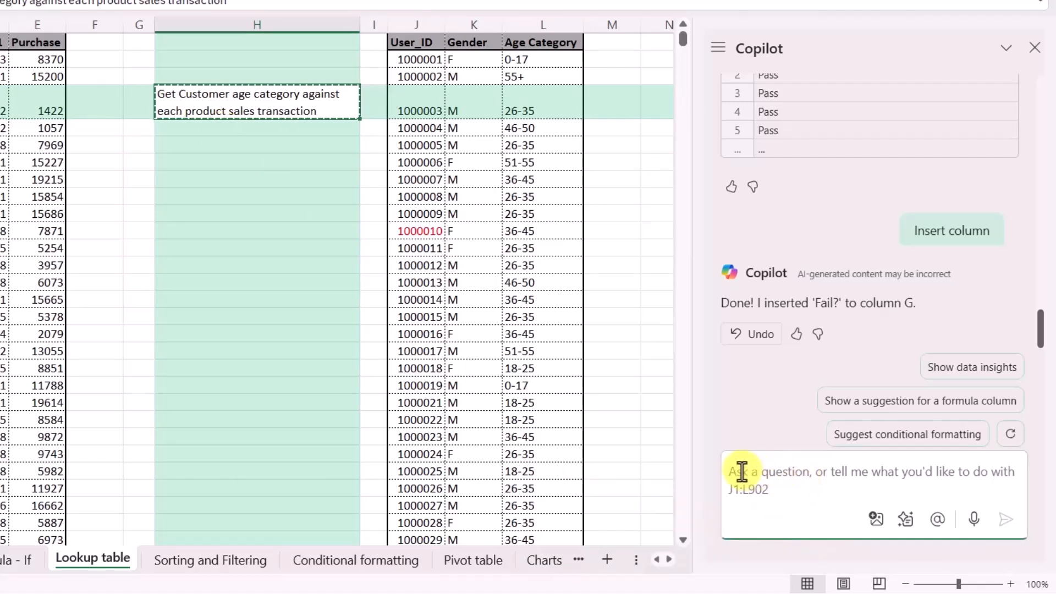
key("ctrl+v")
left_click(1005, 519)
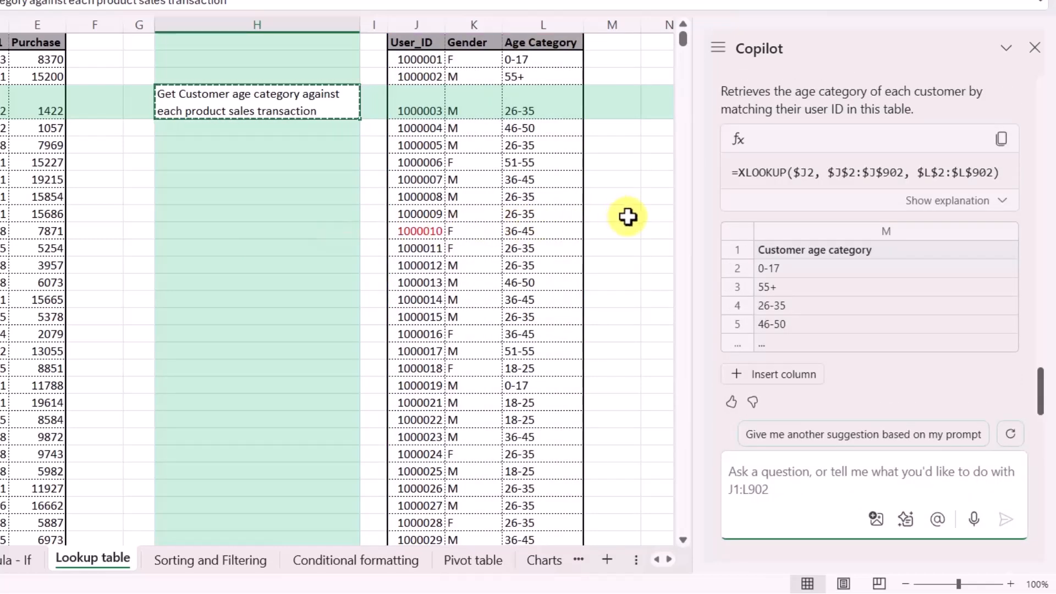
Send Copilot the H7 prompt for column F age categories matching column B user IDs from the J to L table, and check the source headers.
scroll(802, 281, "up", 2)
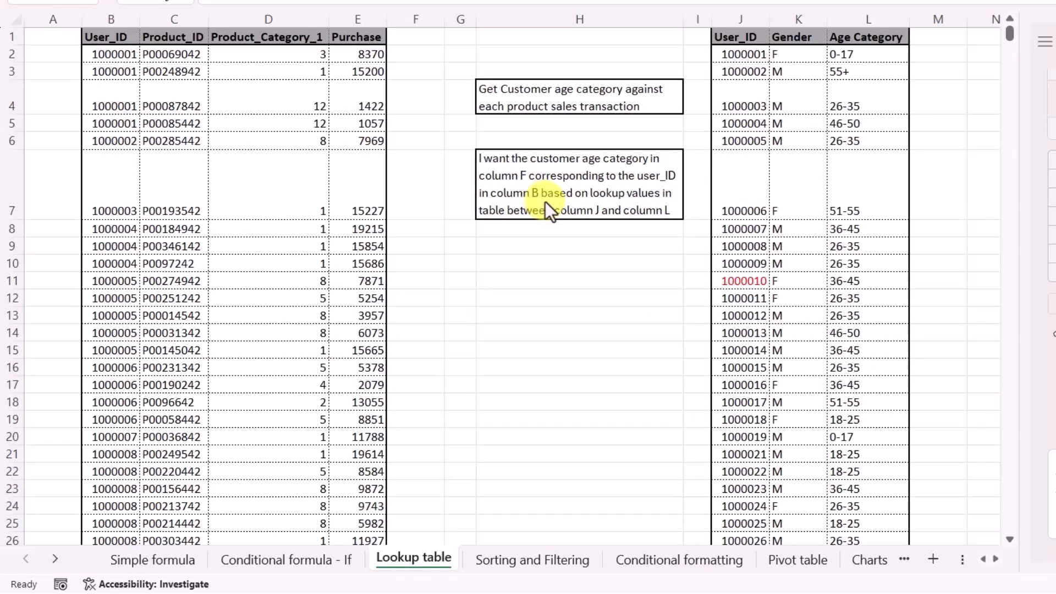
left_click(519, 176)
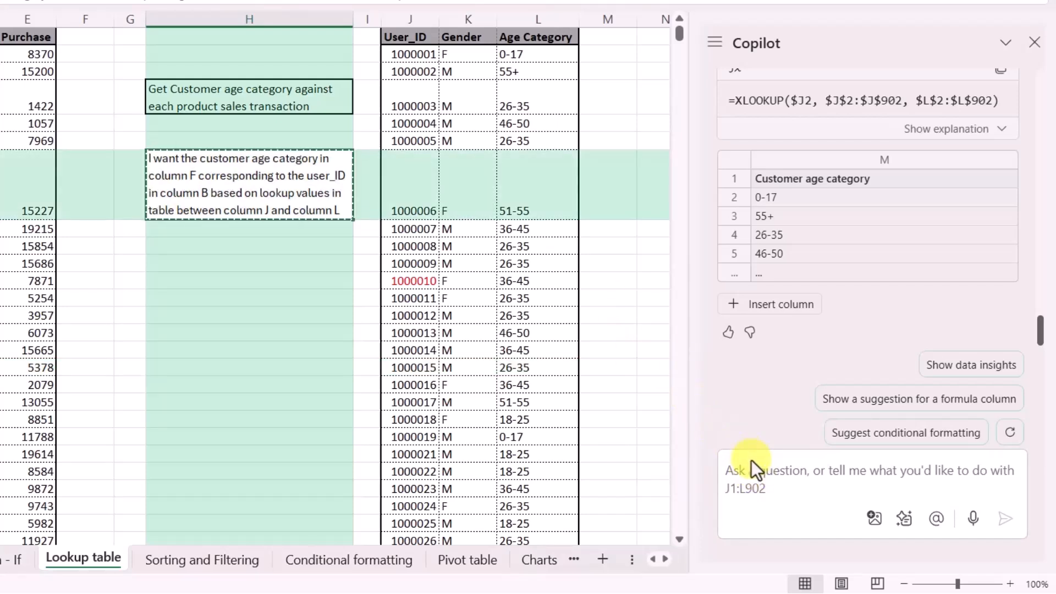
left_click(751, 468)
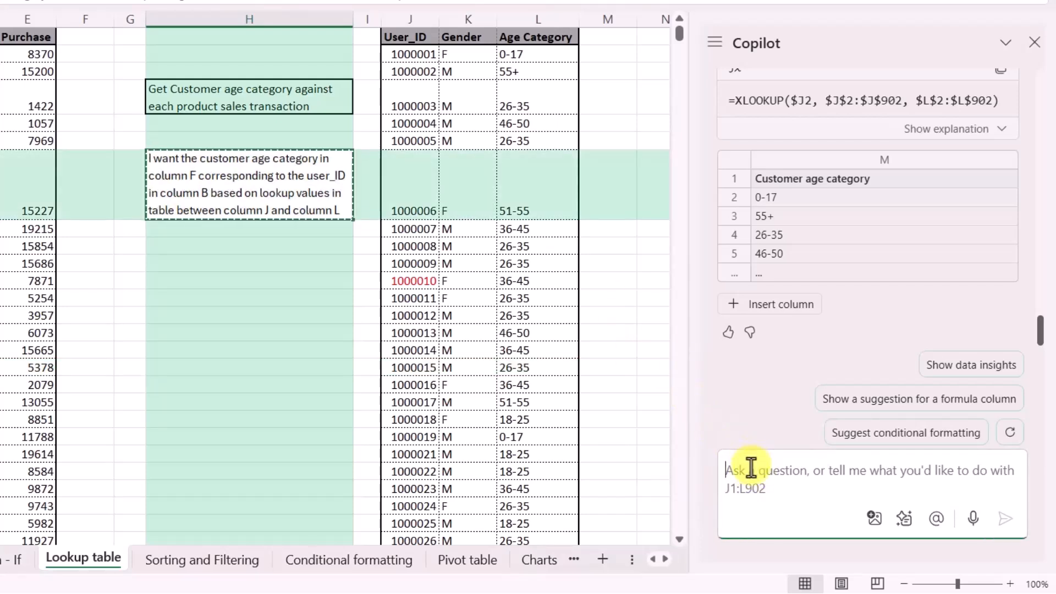
key("ctrl+v")
key("Return")
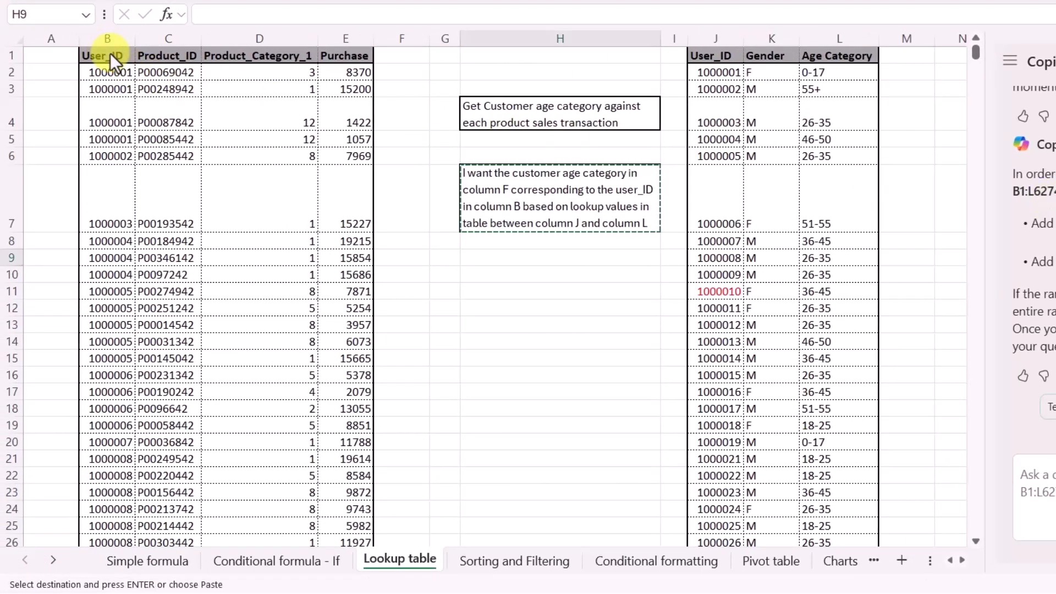
left_click(110, 54)
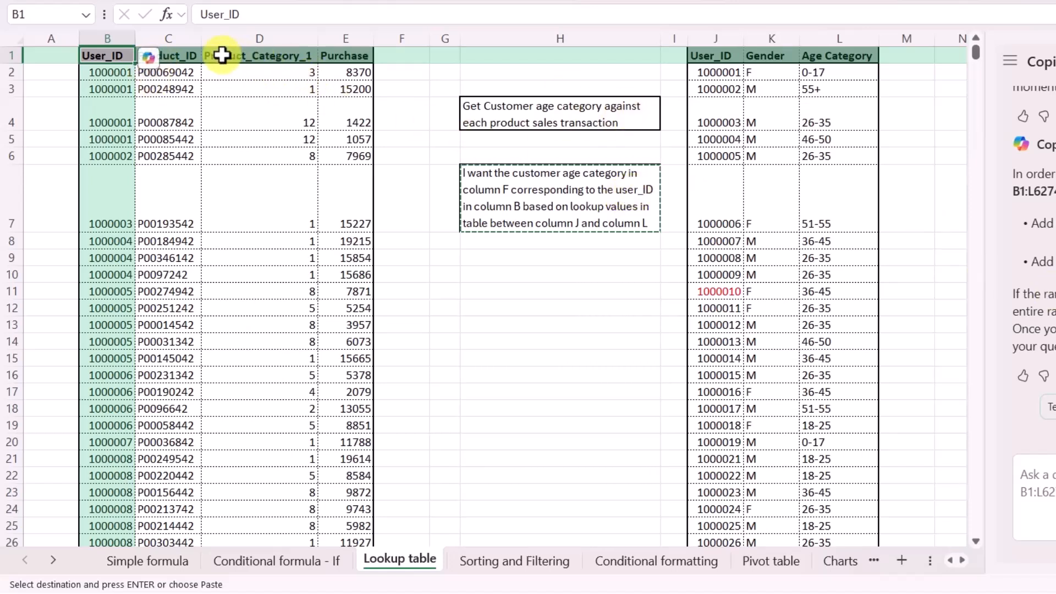
left_click(308, 64)
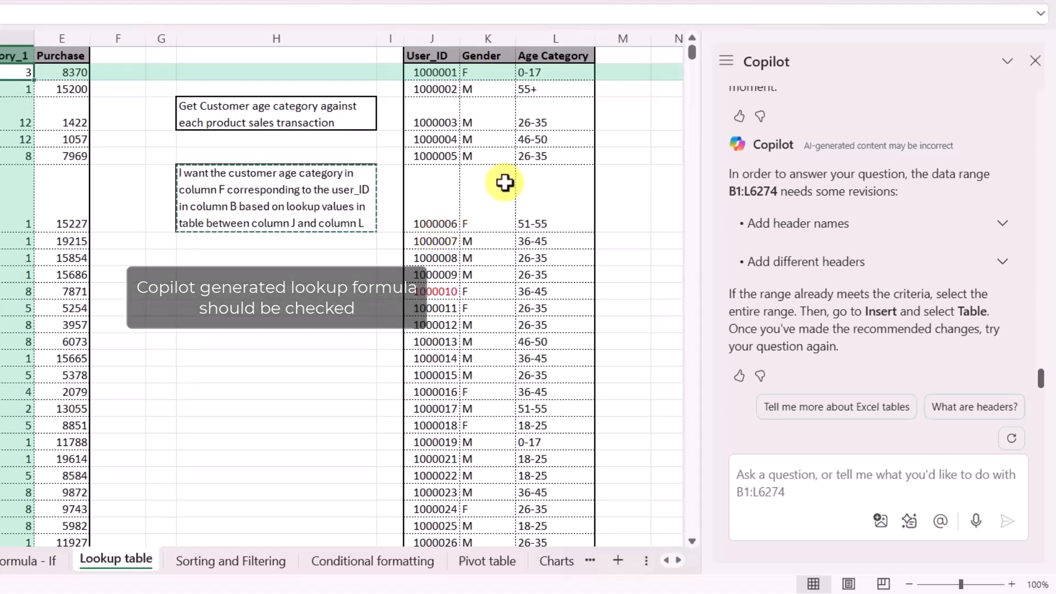
On the Sorting and Filtering sheet, send Copilot the F5 prompt to sort by ascending user ID and filter married users aged 18-25.
left_click(235, 567)
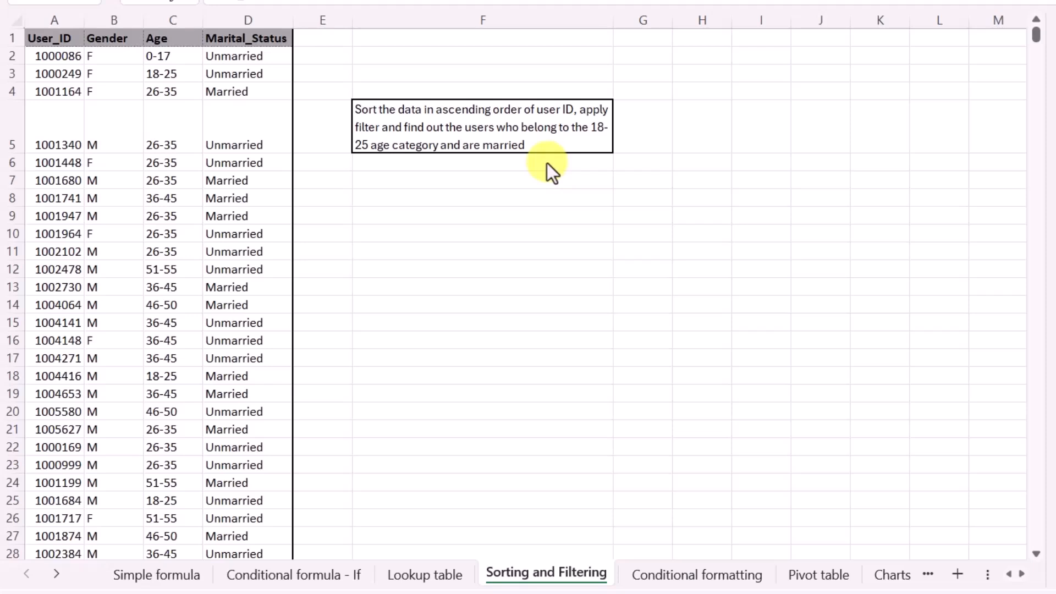
left_click(388, 111)
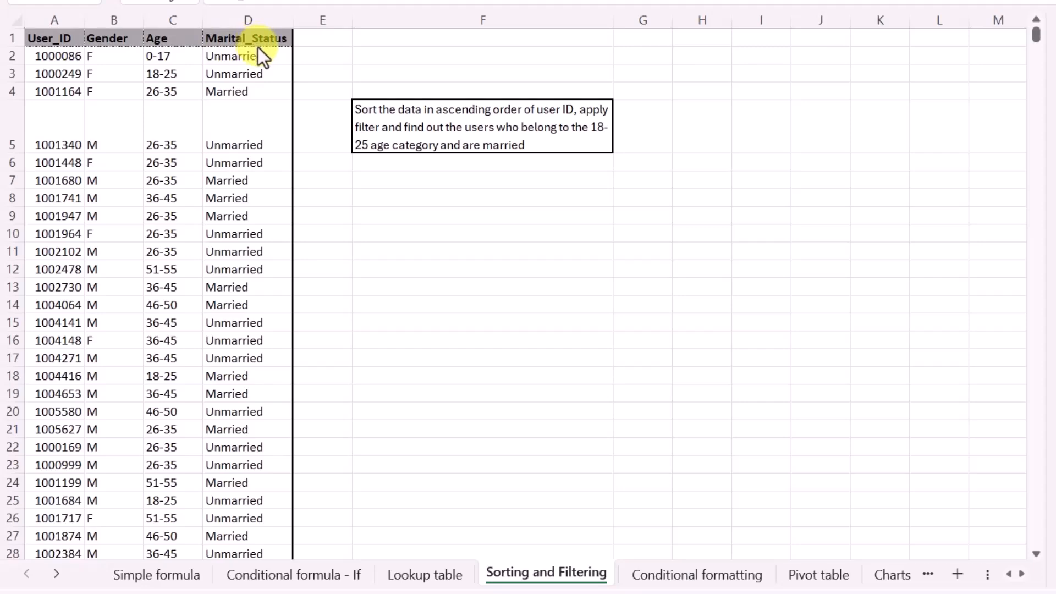
left_click(472, 139)
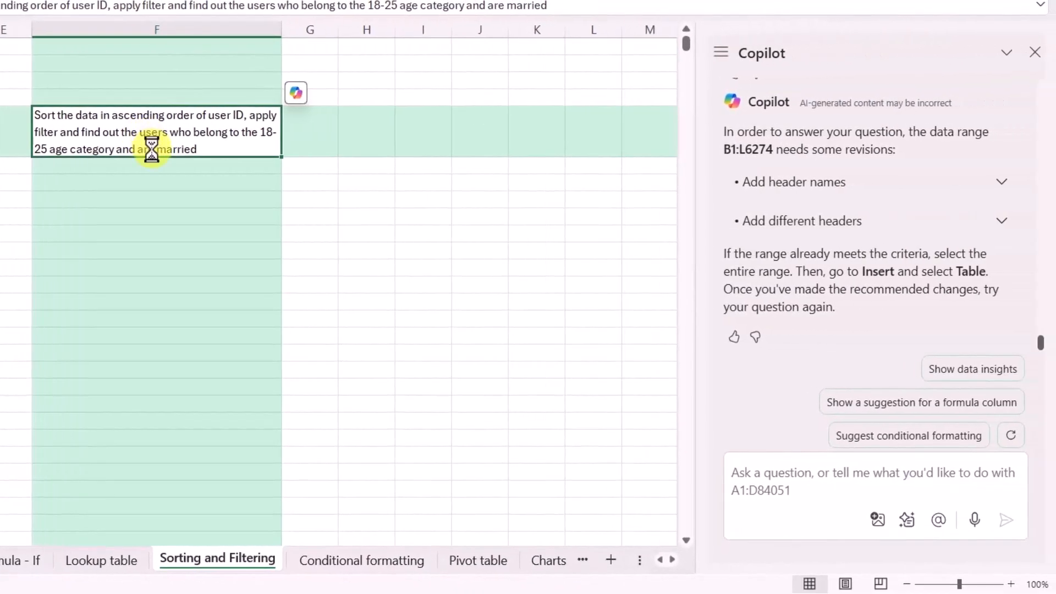
key("ctrl+c")
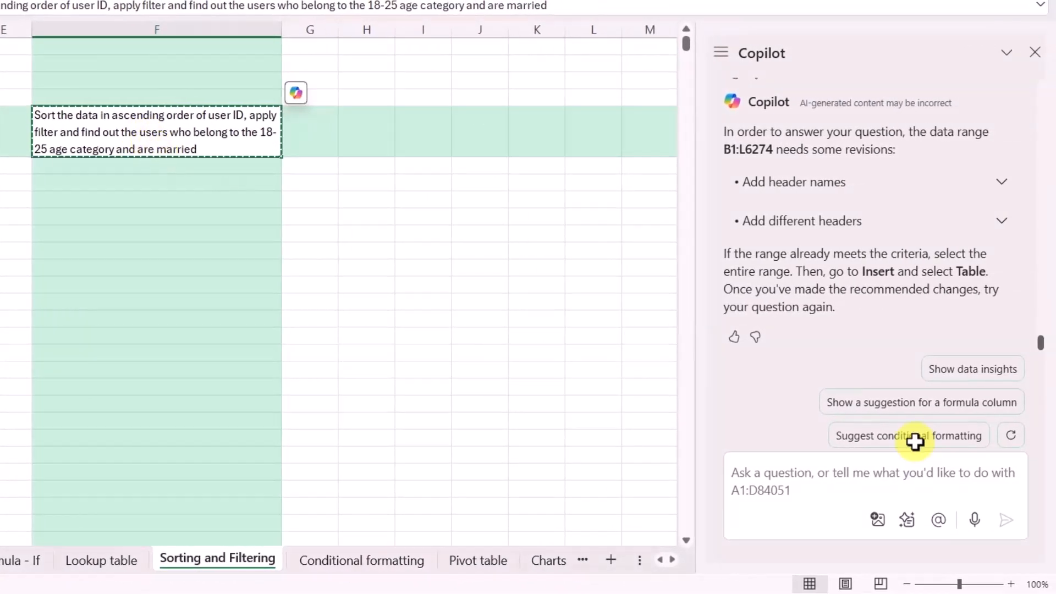
left_click(850, 477)
key("ctrl+v")
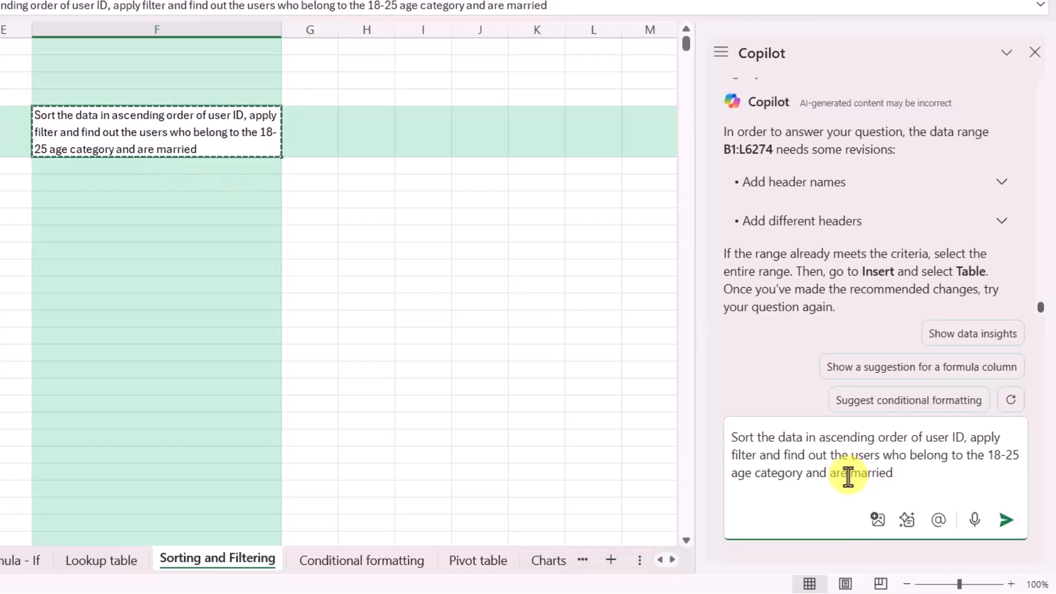
key("Return")
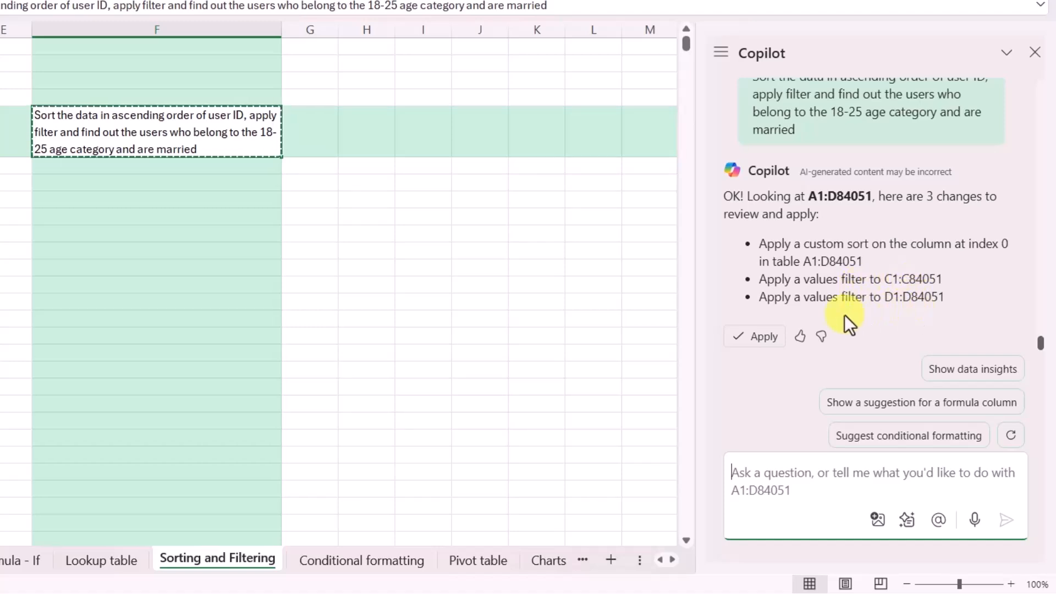
Apply Copilot's suggested custom sort and the two values filters on columns C and D, and check the filtered rows.
left_click(743, 340)
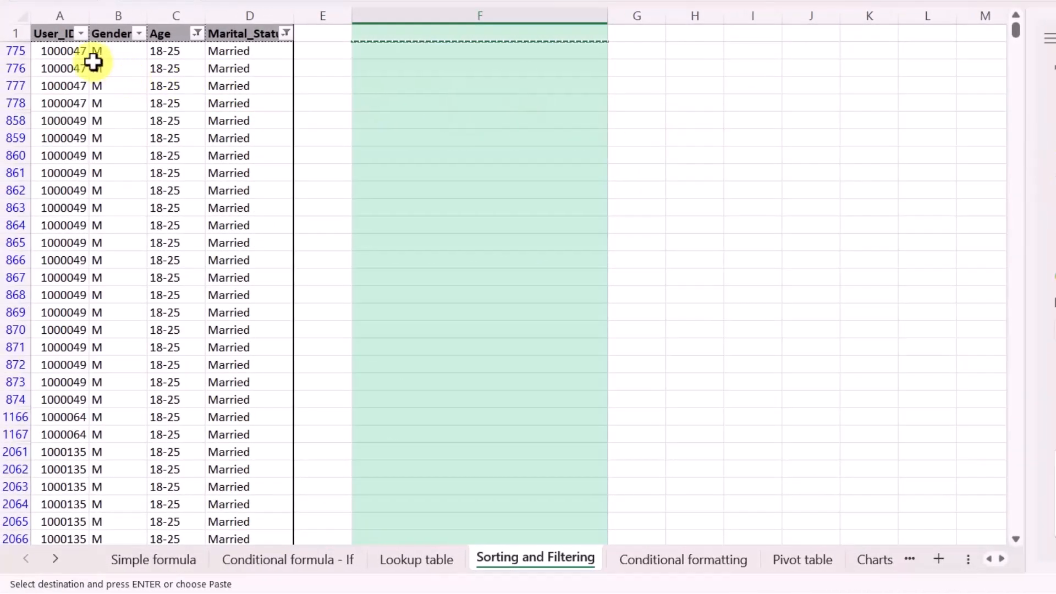
scroll(70, 85, "down", 4)
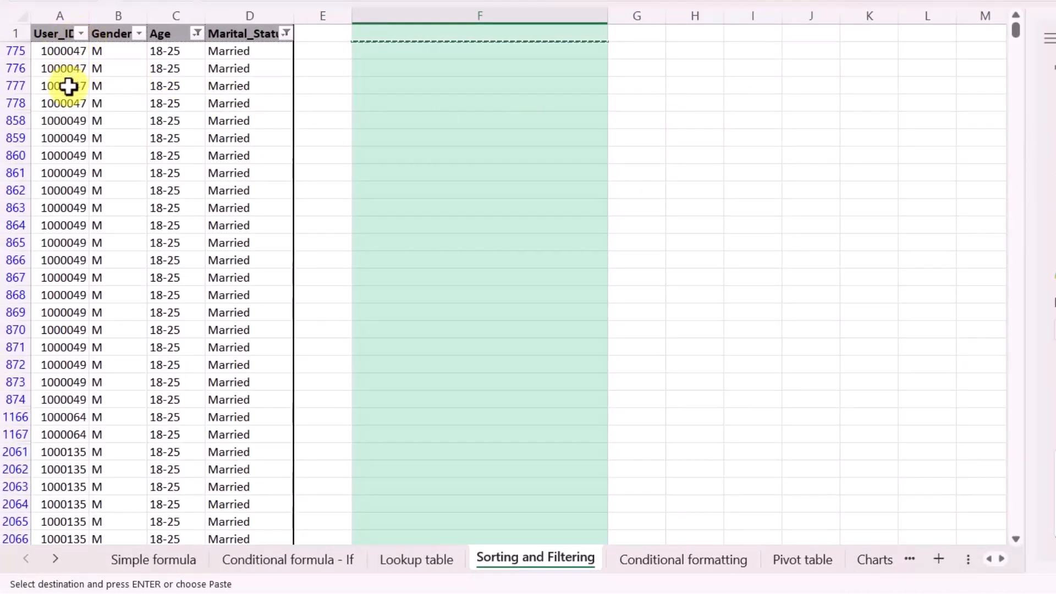
scroll(68, 123, "down", 1)
scroll(71, 121, "up", 5)
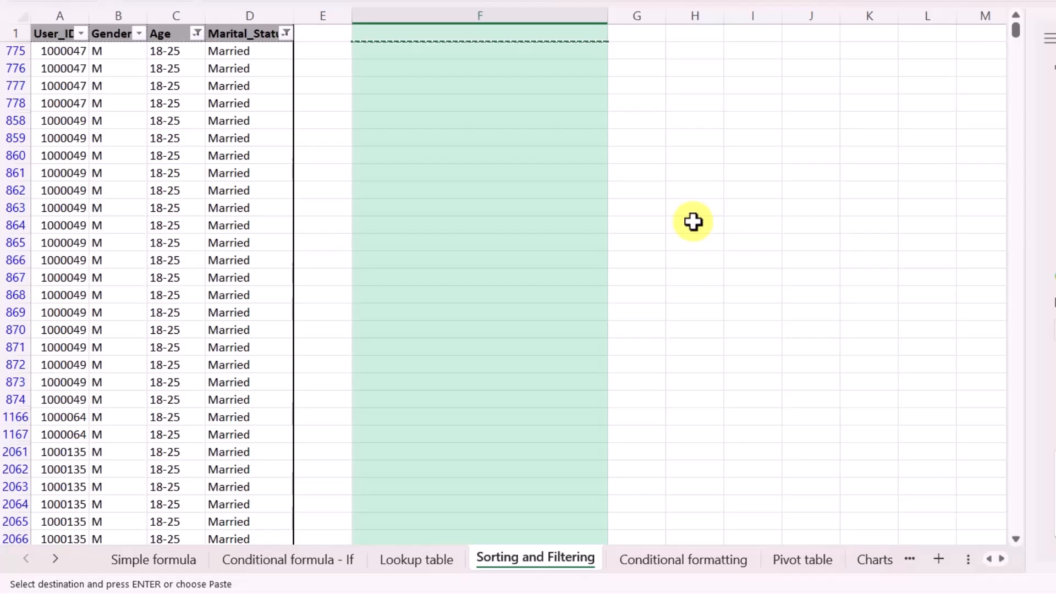
On the Conditional formatting sheet, send Copilot the I2 prompt for gradient data bars on Maths scores and apply the rule to D2:D12.
left_click(704, 564)
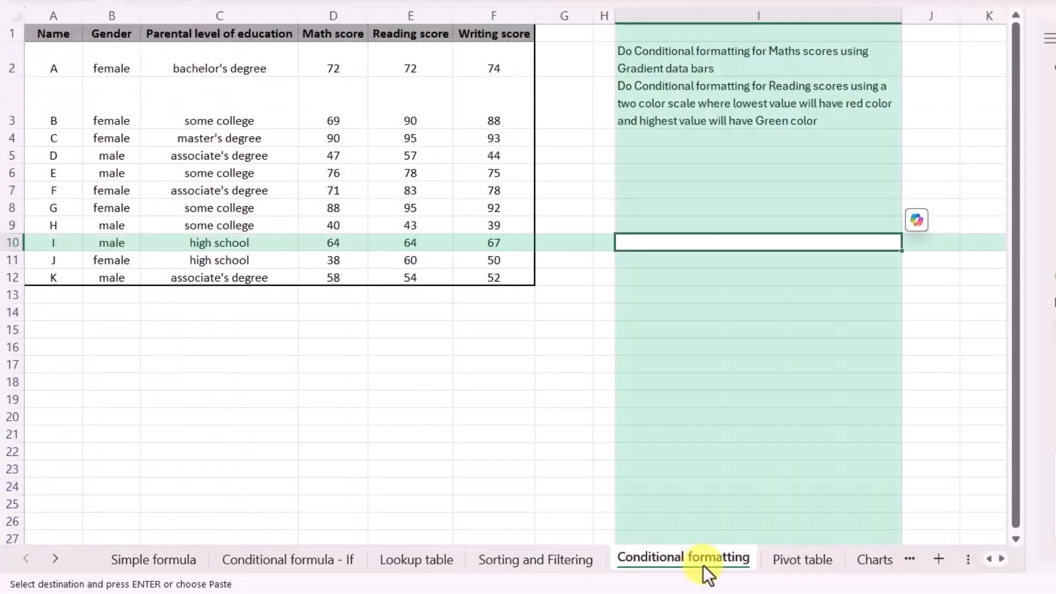
left_click(738, 65)
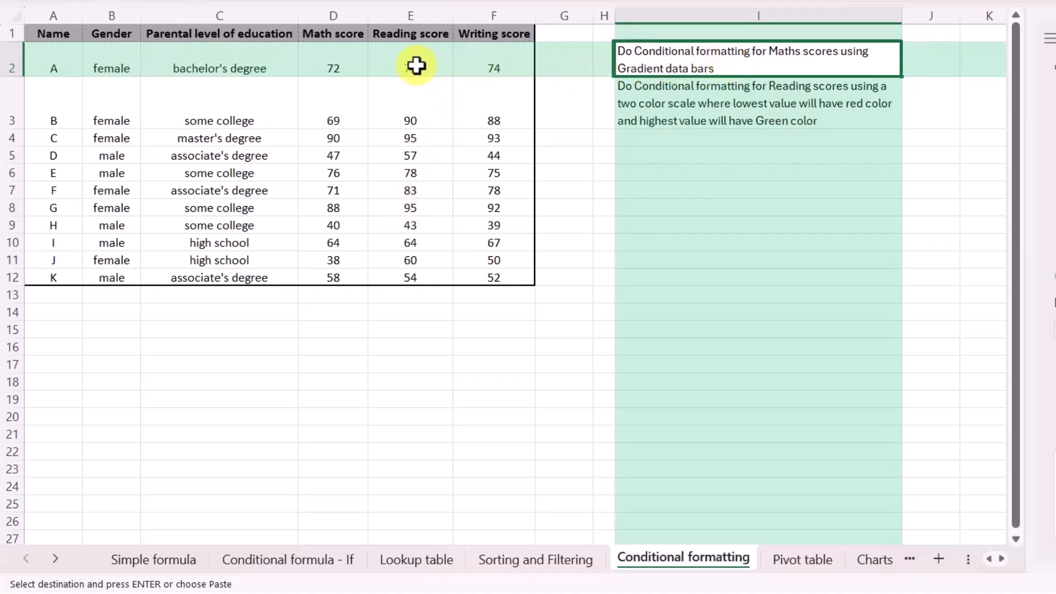
left_click(335, 62)
key("ctrl+space")
left_click_drag(335, 62, 333, 277)
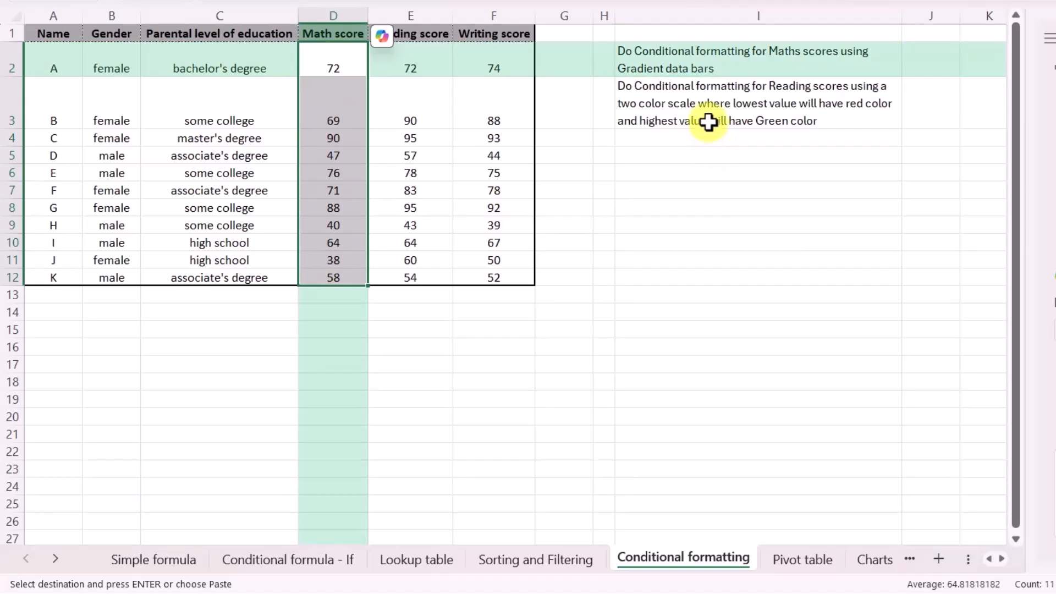
left_click(709, 70)
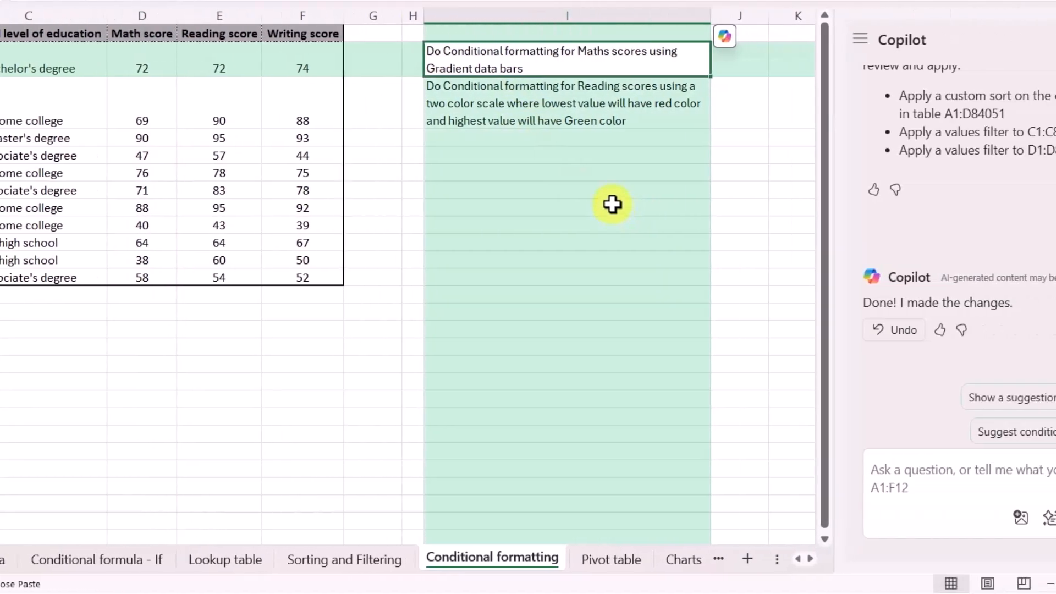
left_click(936, 472)
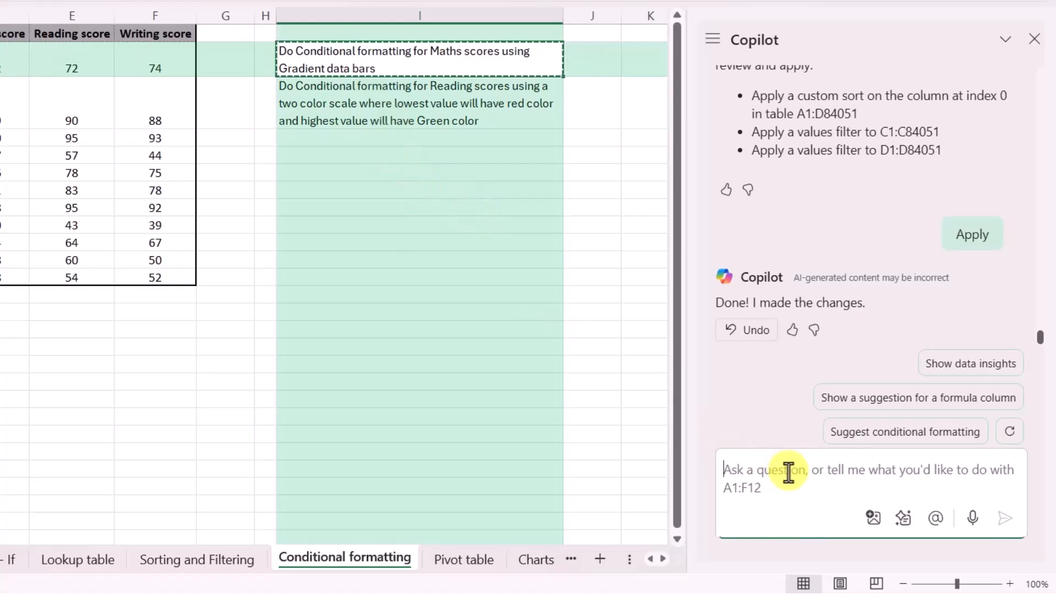
key("ctrl+v")
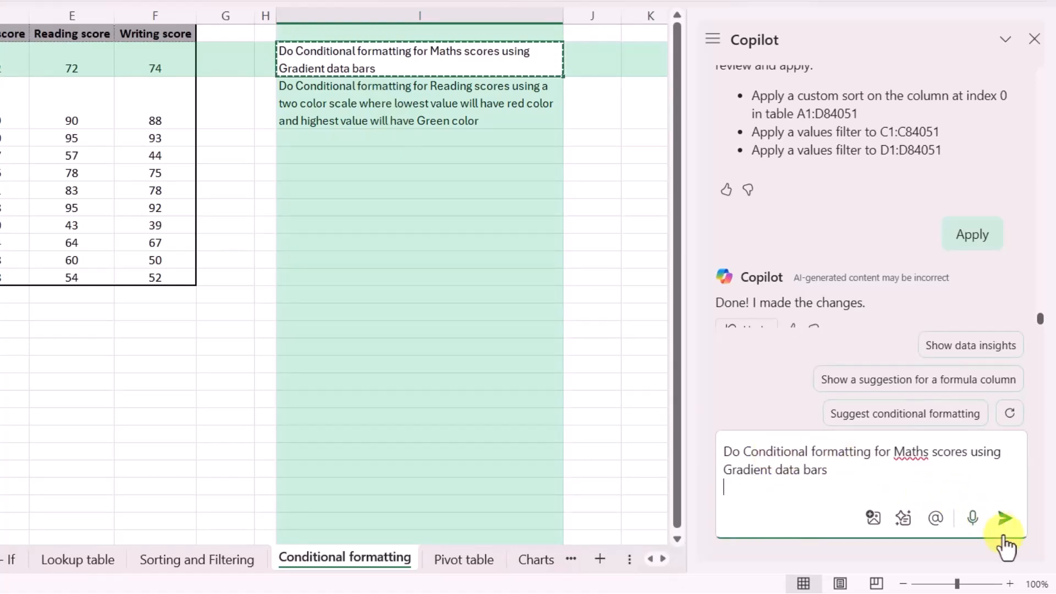
left_click(1006, 520)
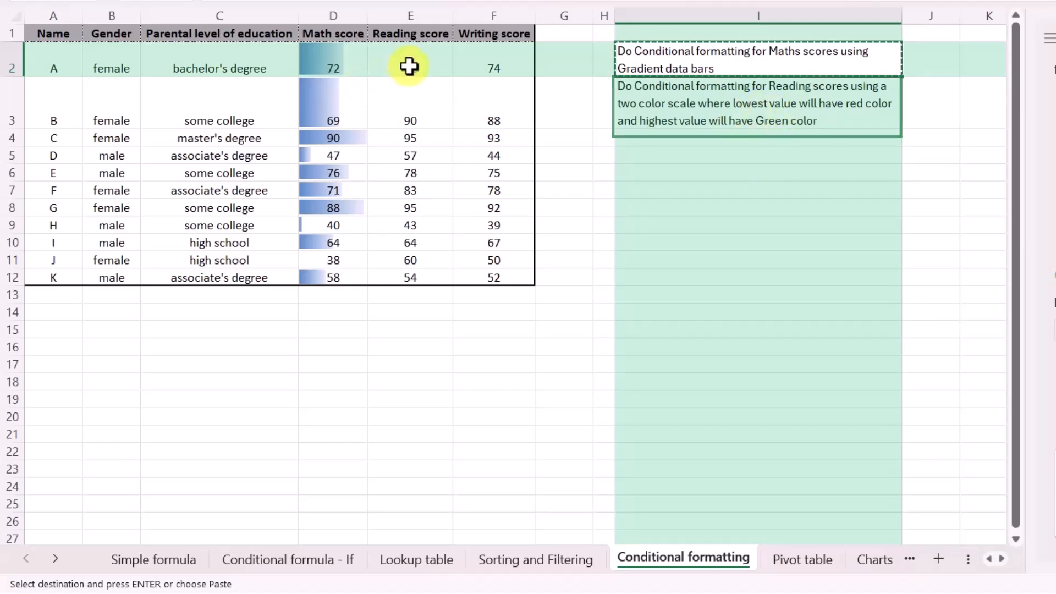
Send Copilot the I3 prompt for a two-color scale on Reading scores, with red for the lowest value and green for the highest.
left_click(765, 105)
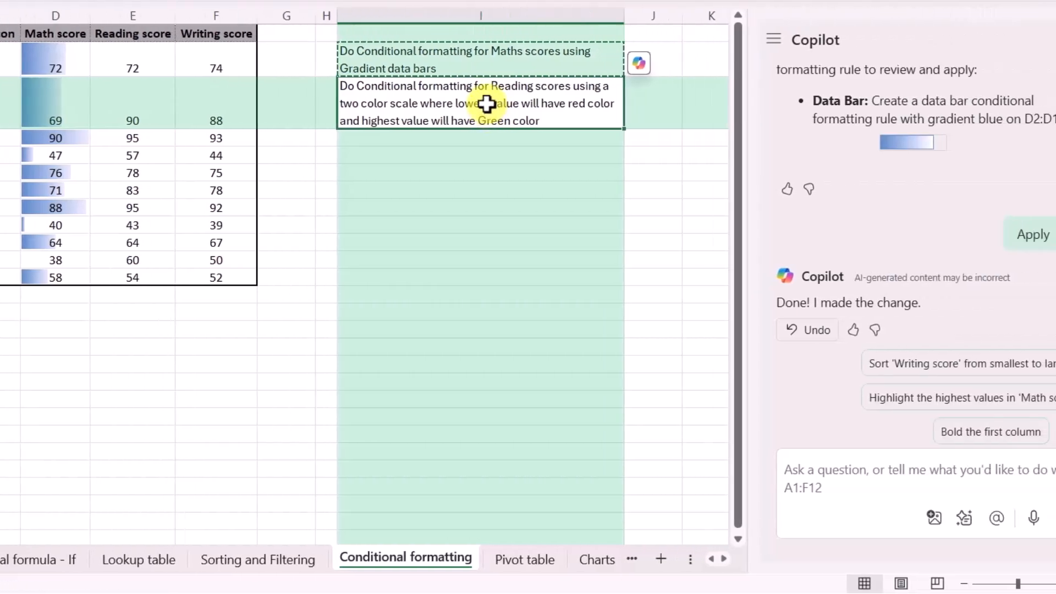
key("ctrl+c")
left_click(830, 476)
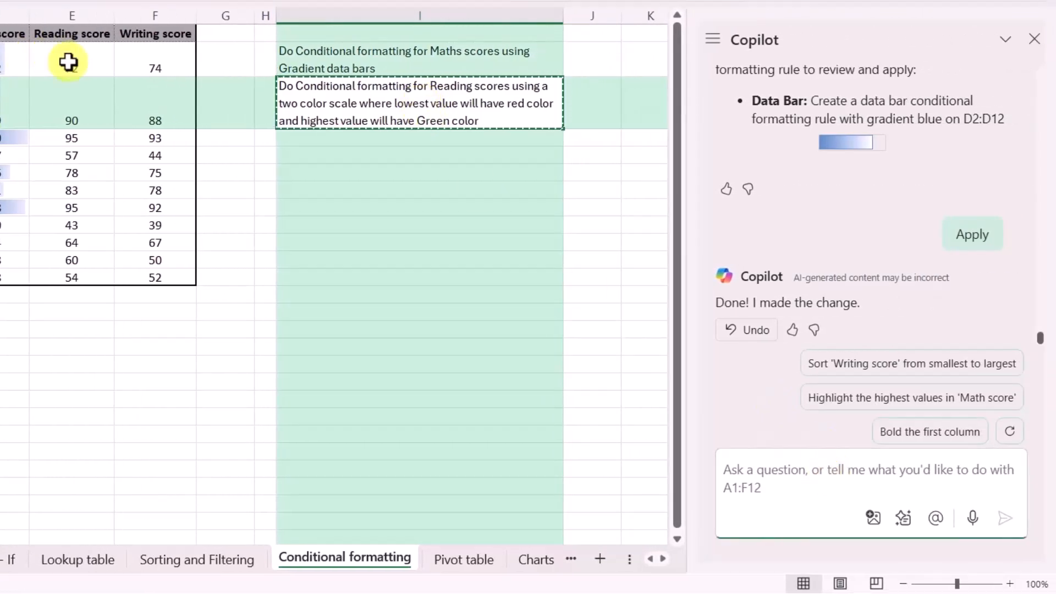
key("ctrl+v")
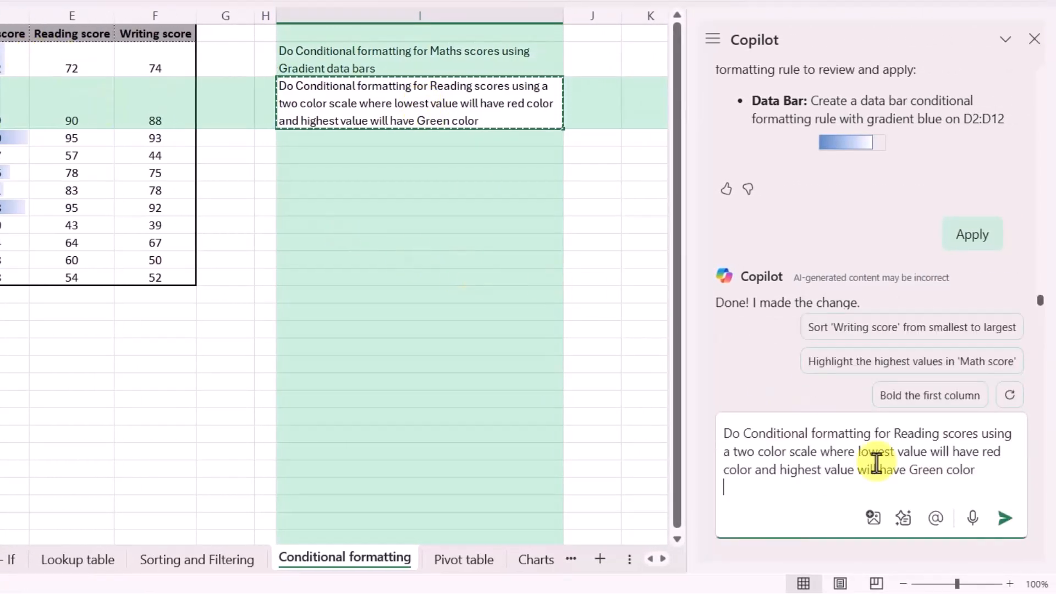
left_click(1004, 517)
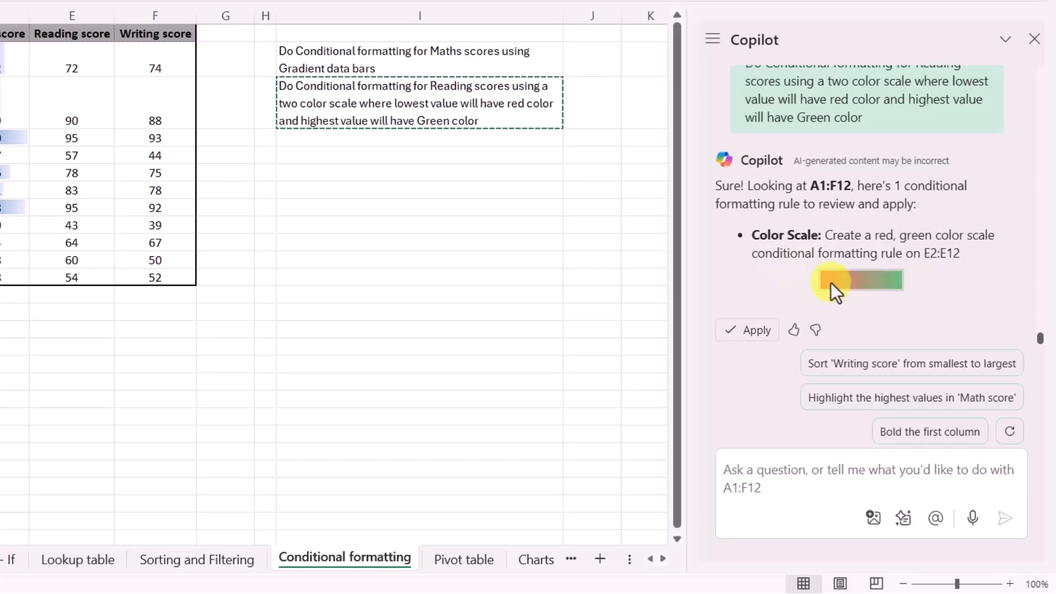
Apply the suggested red-green color scale rule to E2:E12 and check the coloring of the Reading scores.
left_click(744, 332)
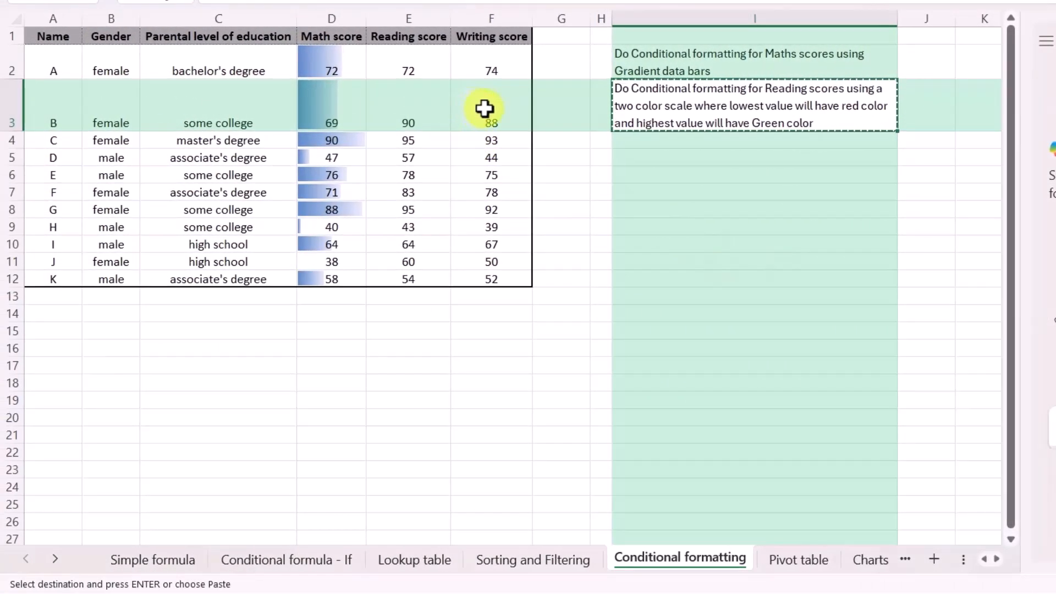
left_click(396, 176)
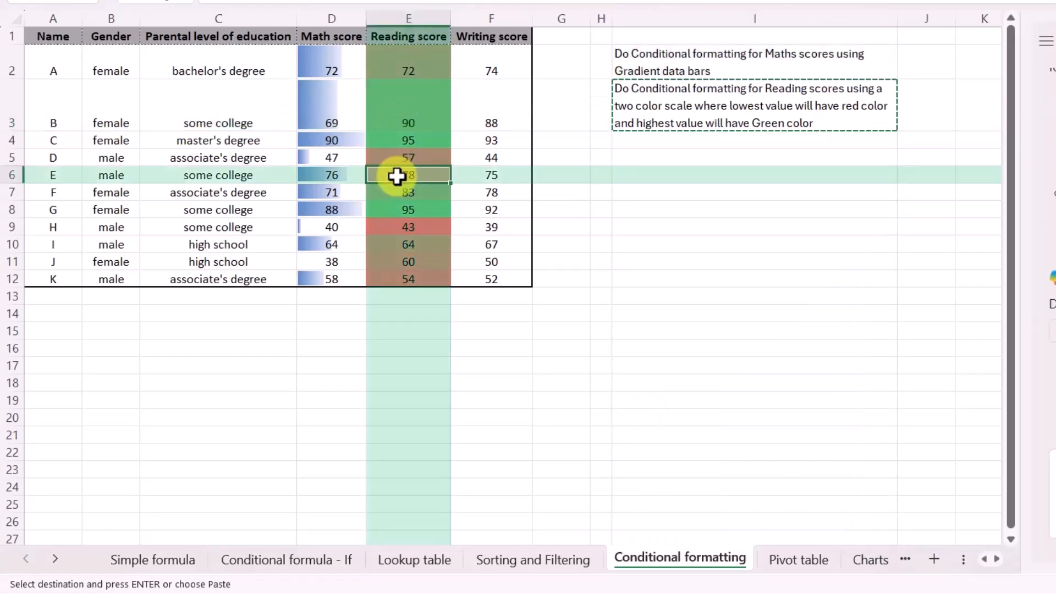
left_click(496, 112)
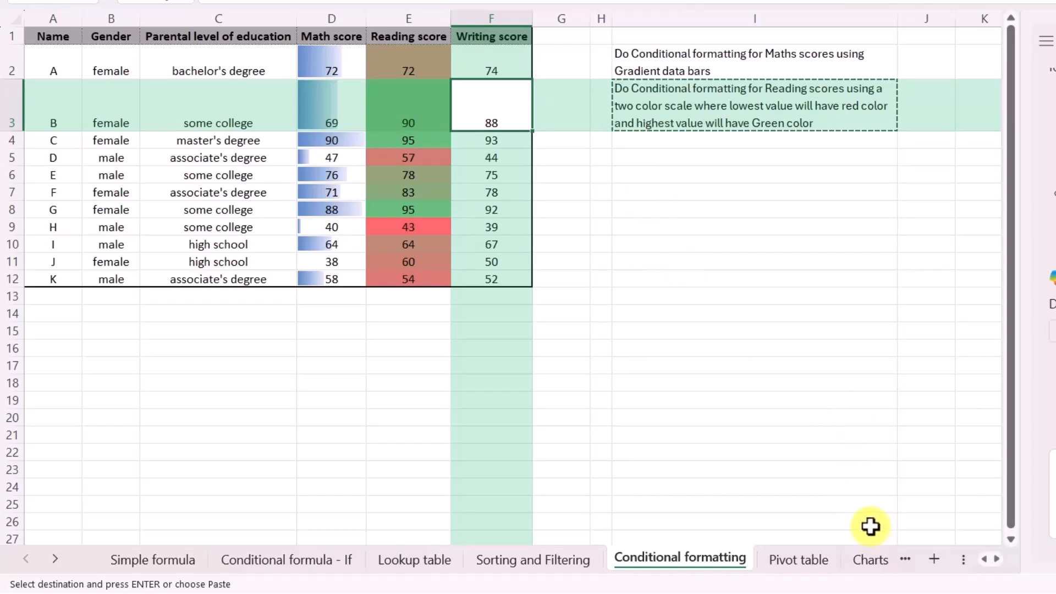
On the Pivot table sheet, send Copilot the I4 prompt for a pivot table of total sales for different outlets.
left_click(791, 566)
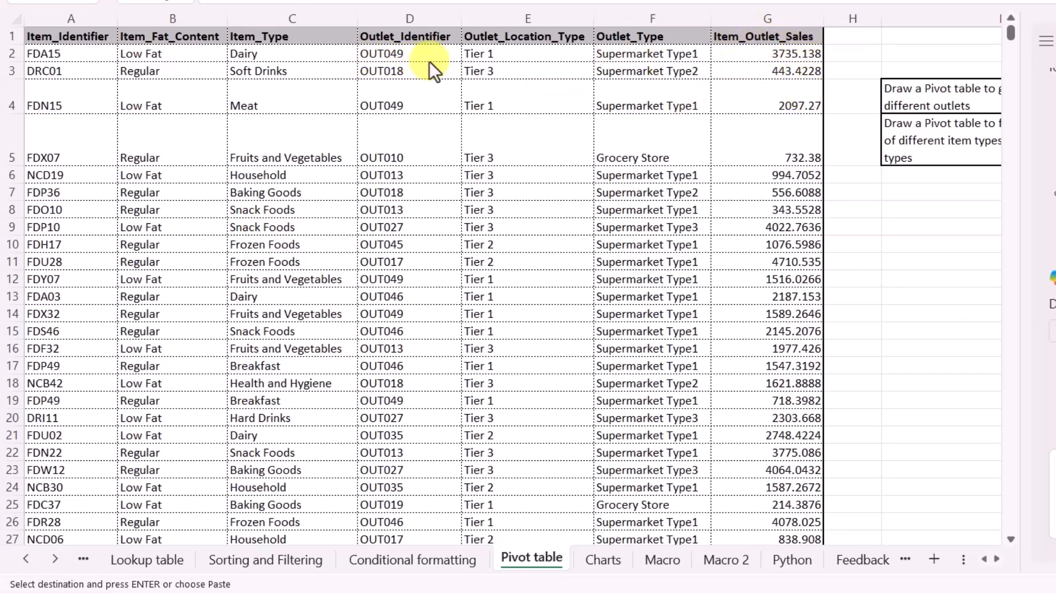
left_click(934, 104)
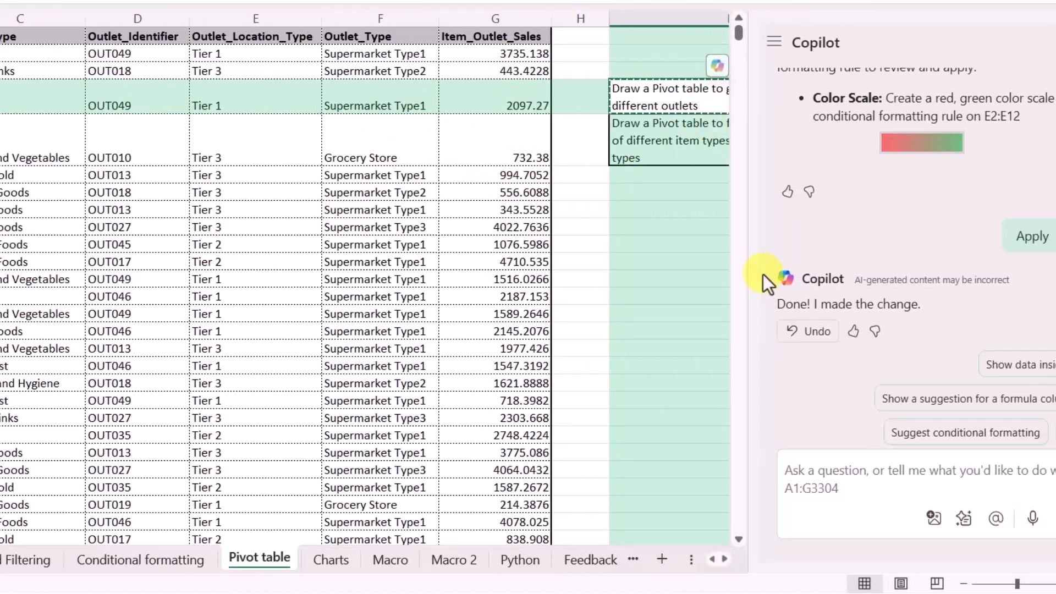
left_click(790, 470)
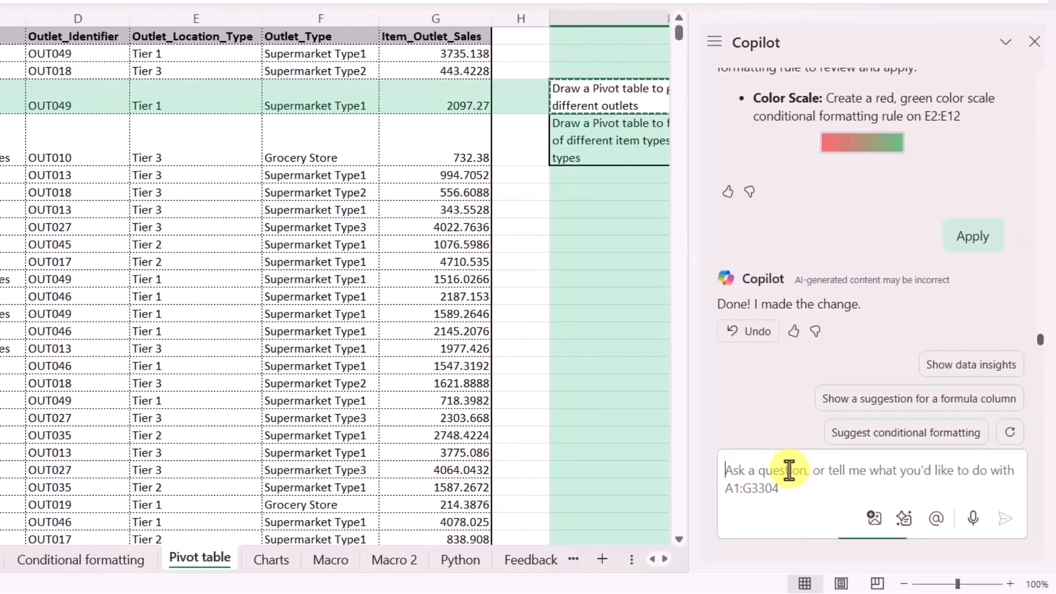
key("ctrl+v")
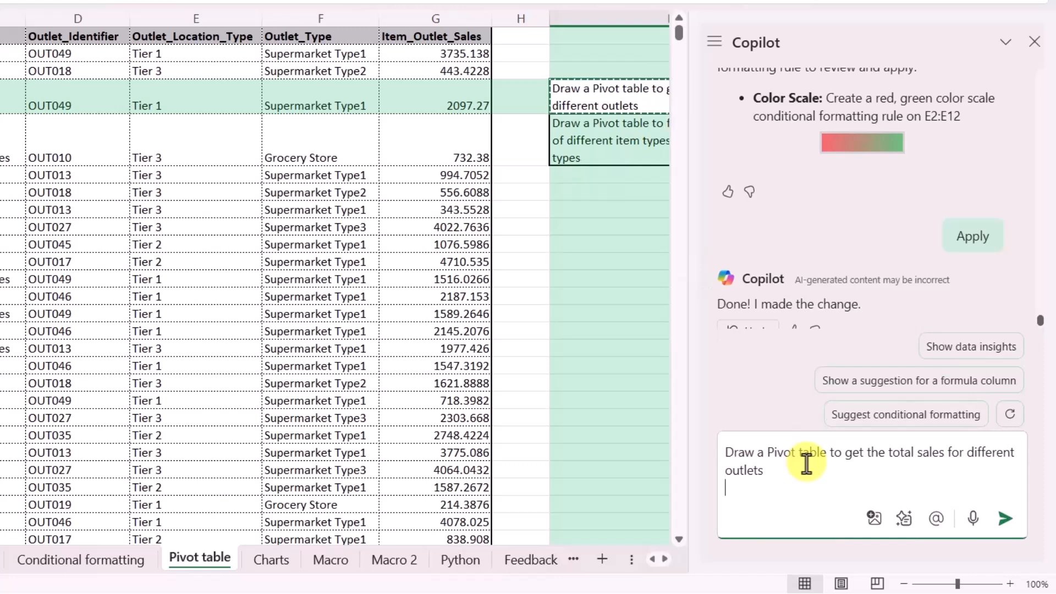
key("Return")
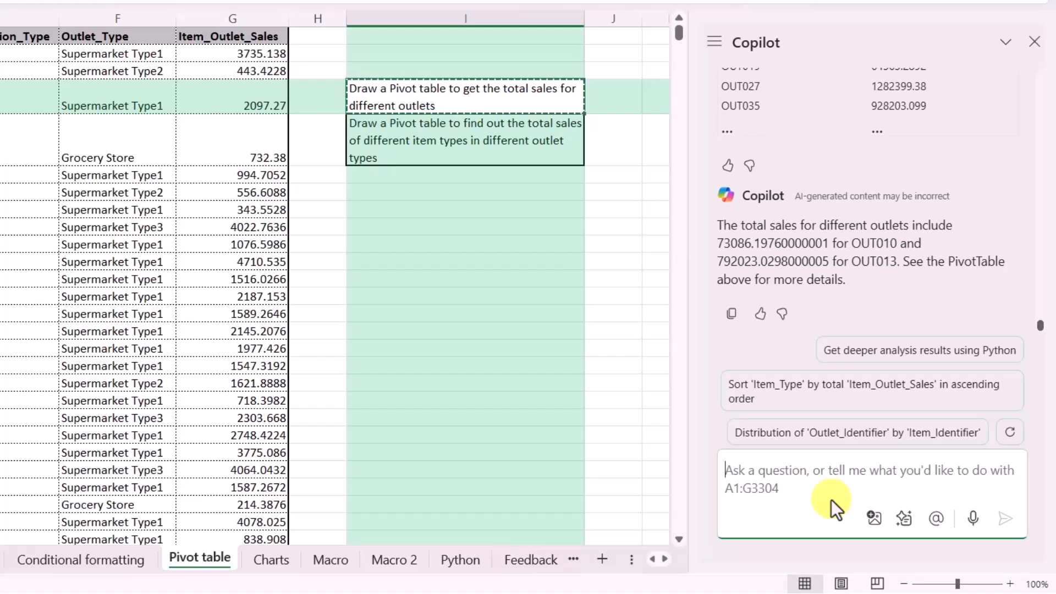
Ask Copilot to "Insert this pivot table", add the outlet sales pivot table to a new sheet and select a cell in it.
type("Ins")
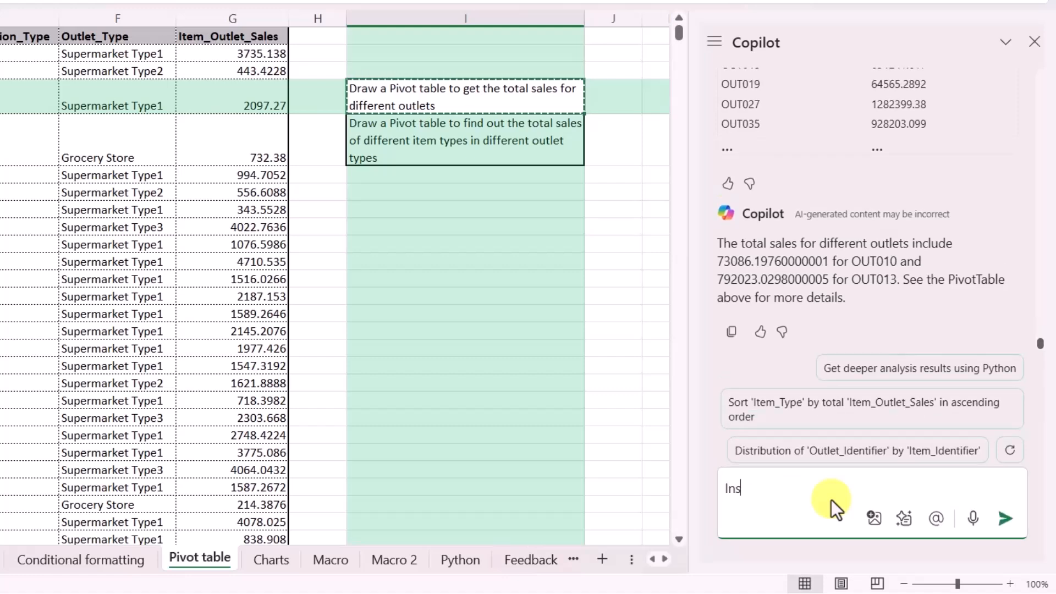
type("ert this pivot table")
key("Return")
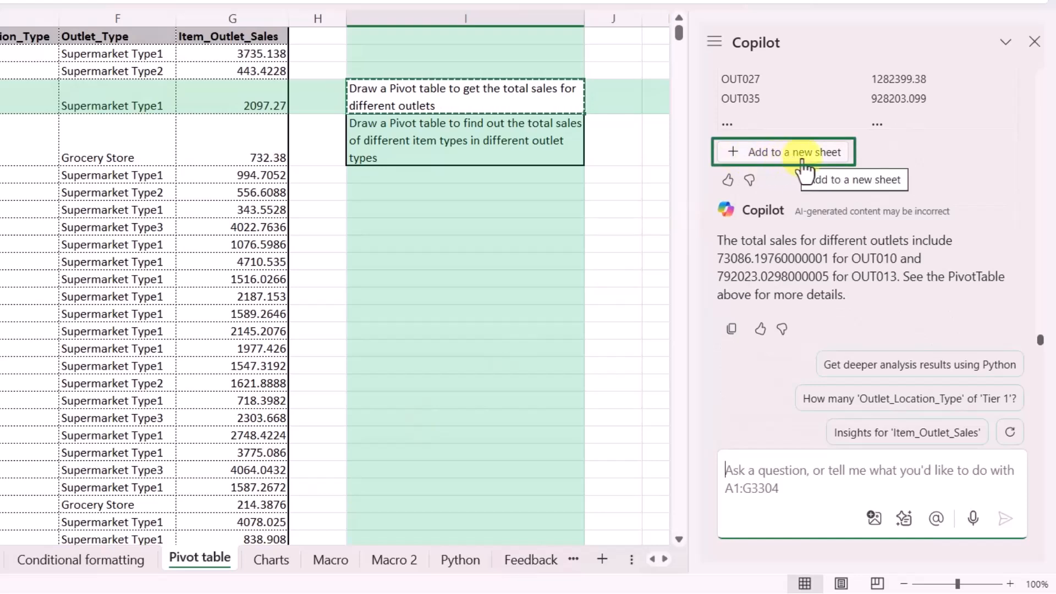
left_click(786, 159)
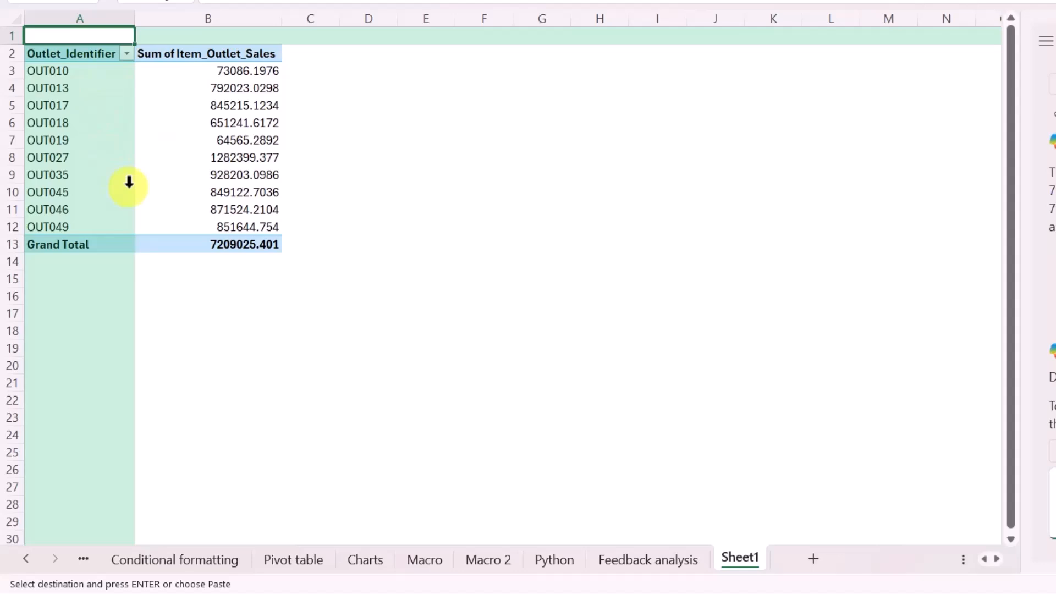
left_click(118, 147)
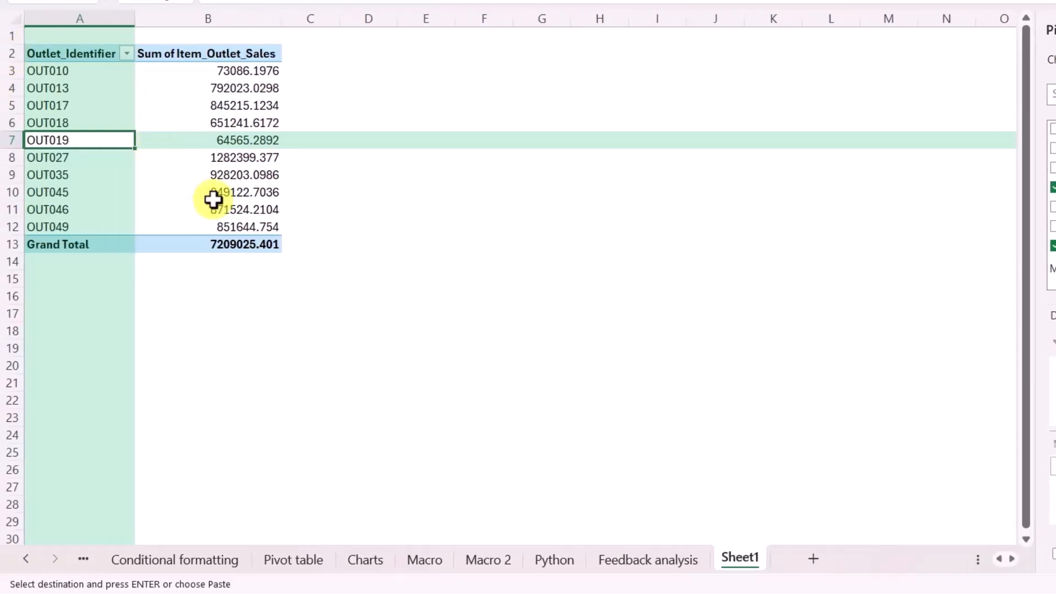
Back on the Pivot table sheet, send Copilot the I5 prompt for total sales of item types in different outlet types and review the reply.
left_click(283, 563)
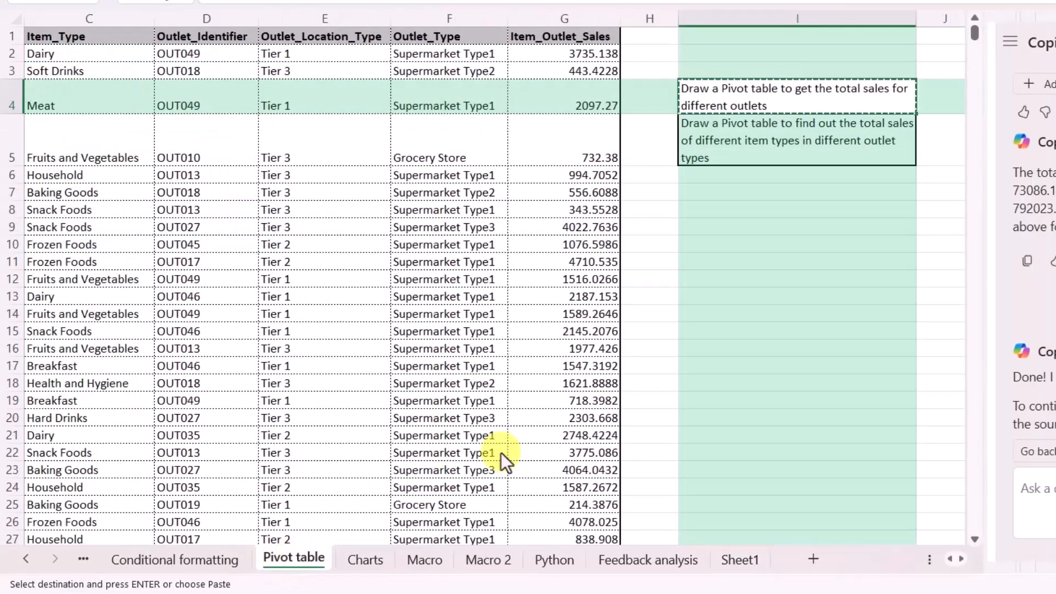
left_click(790, 155)
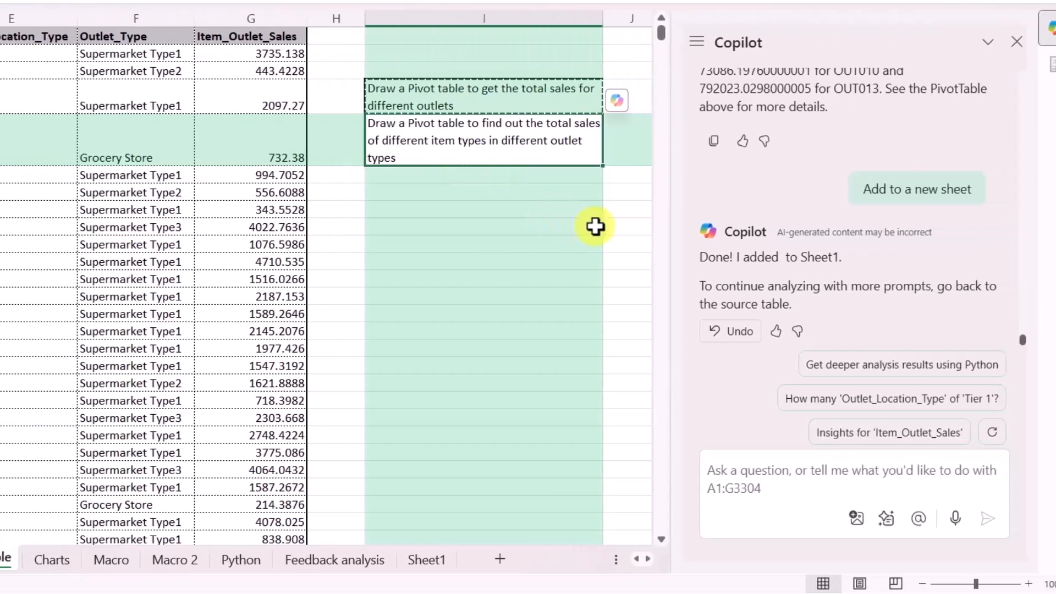
left_click(779, 469)
type("Draw a Pivot table to find out the total sales of different item types in different outlet types")
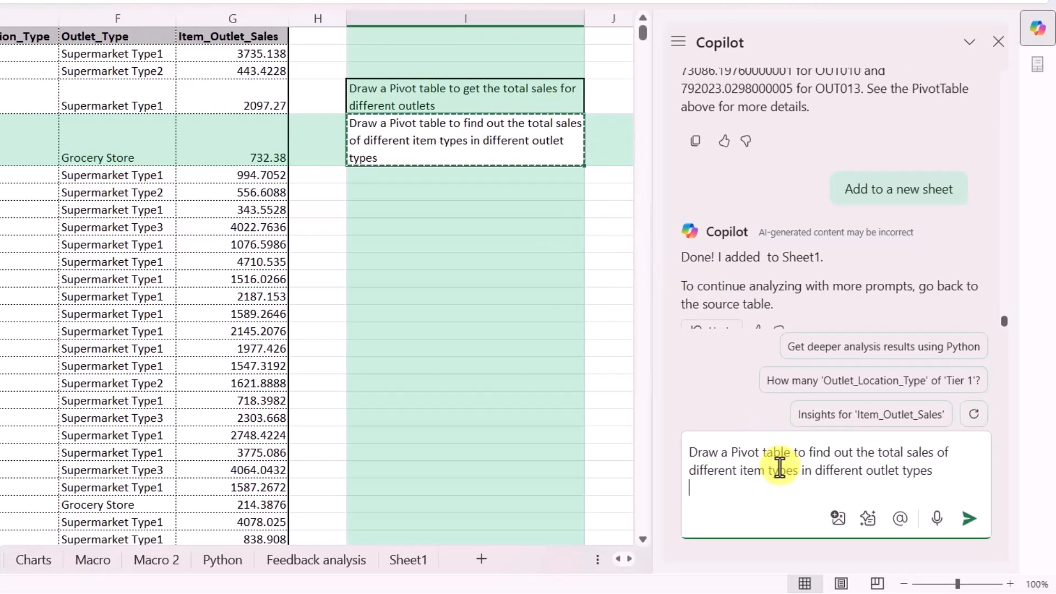
key("Return")
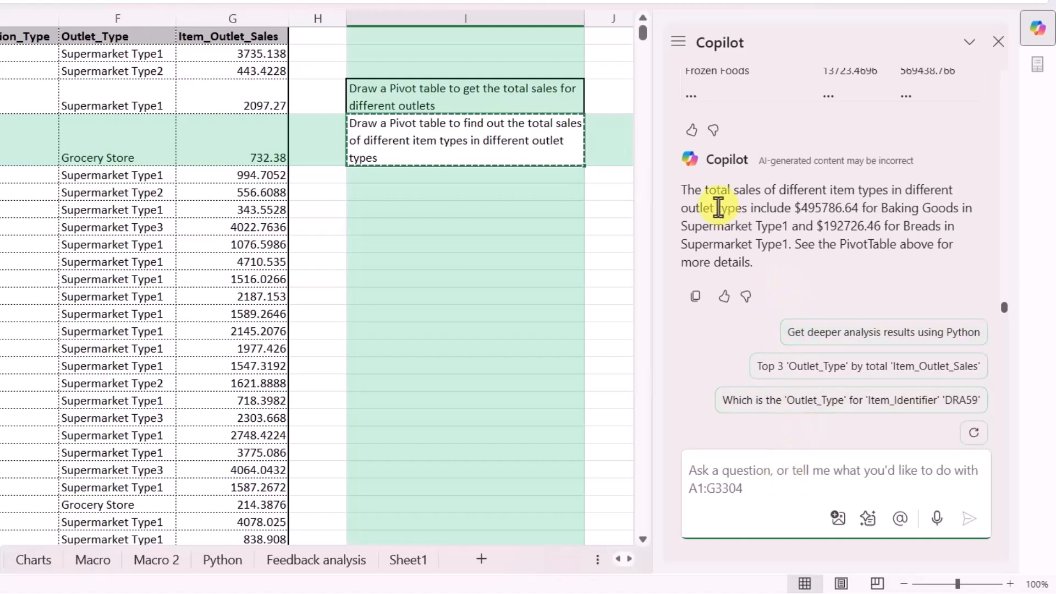
scroll(722, 237, "up", 2)
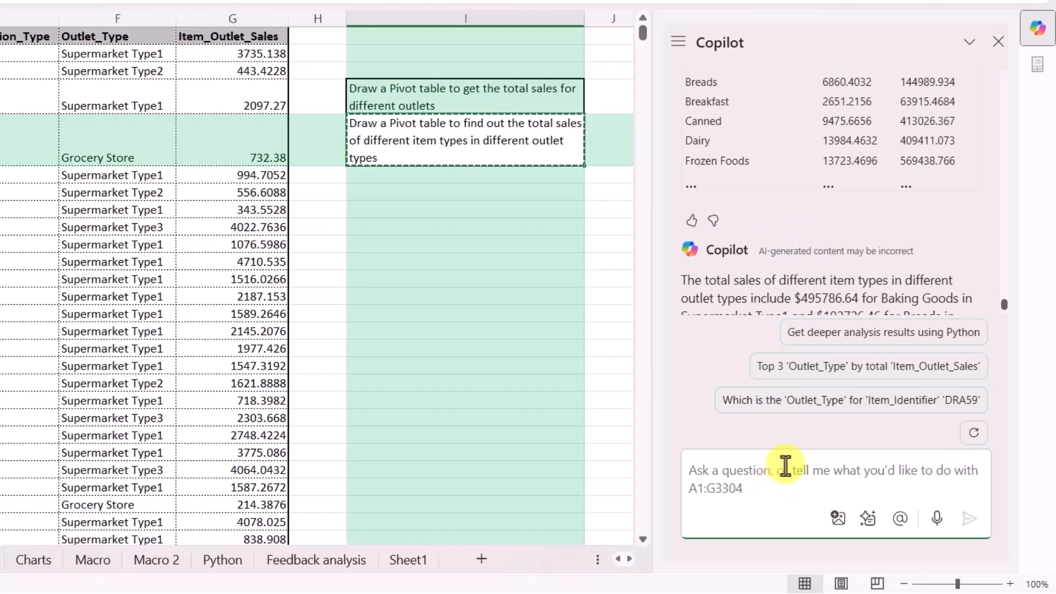
Ask Copilot to add this pivot table to a new sheet and review the pivot table it offers.
type("Add this pivot table to a new")
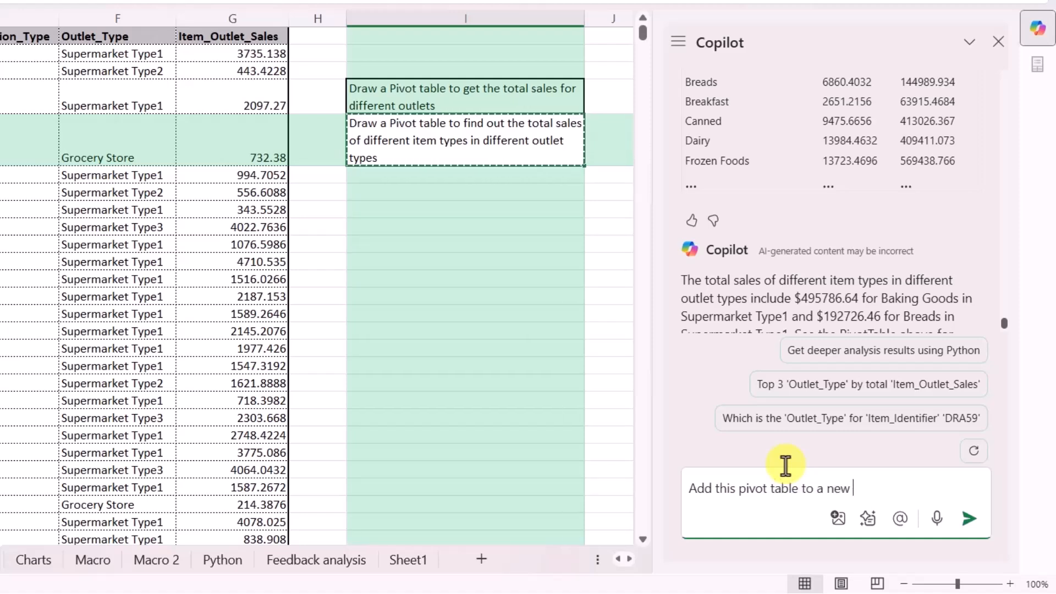
key("Return")
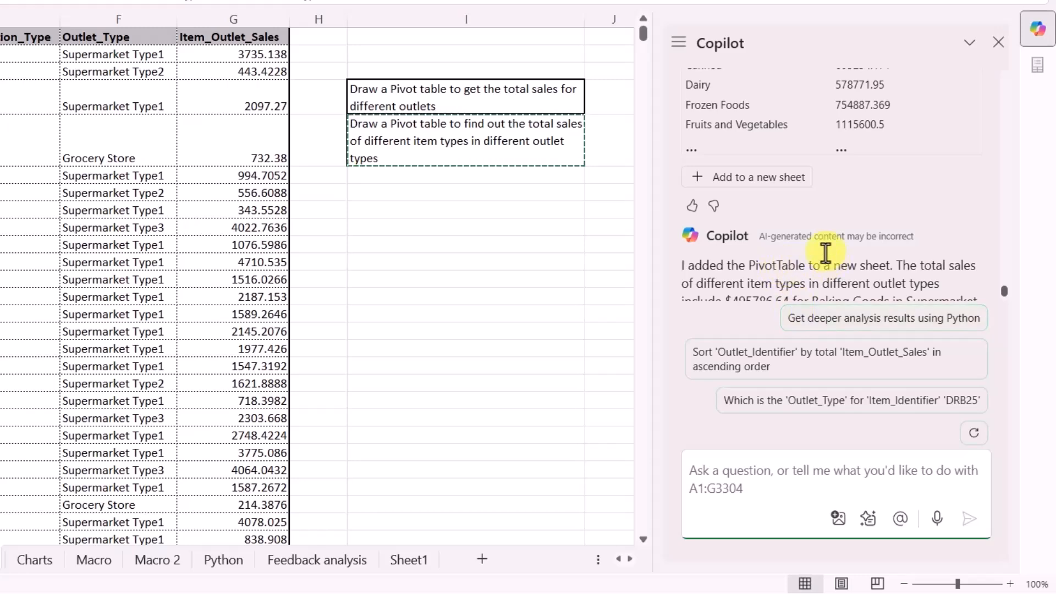
scroll(810, 247, "up", 2)
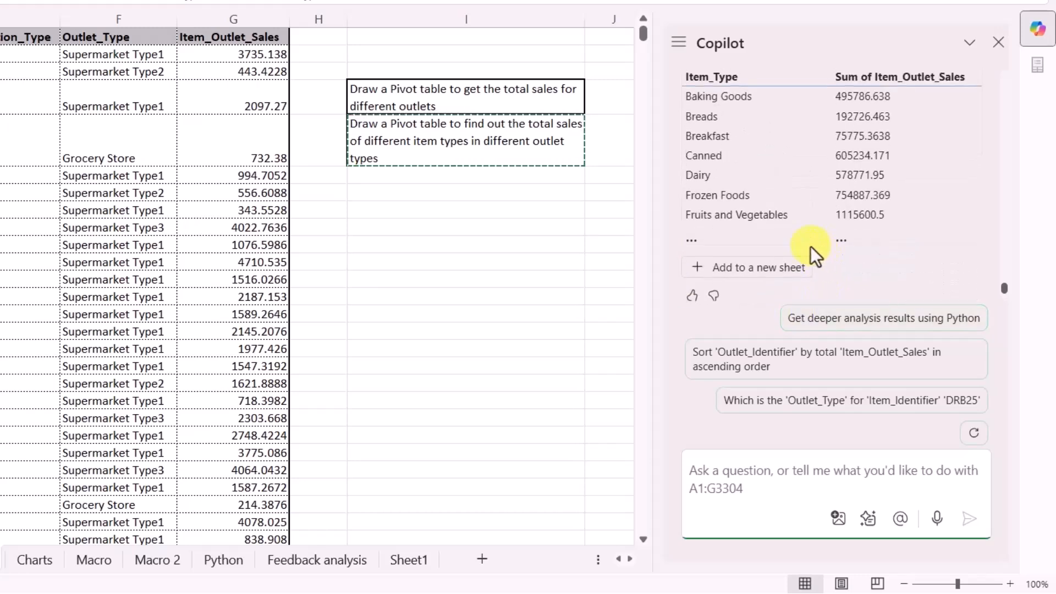
Add the offered Item_Type pivot table to a new sheet and place the Outlet_Type field in its columns.
left_click(751, 275)
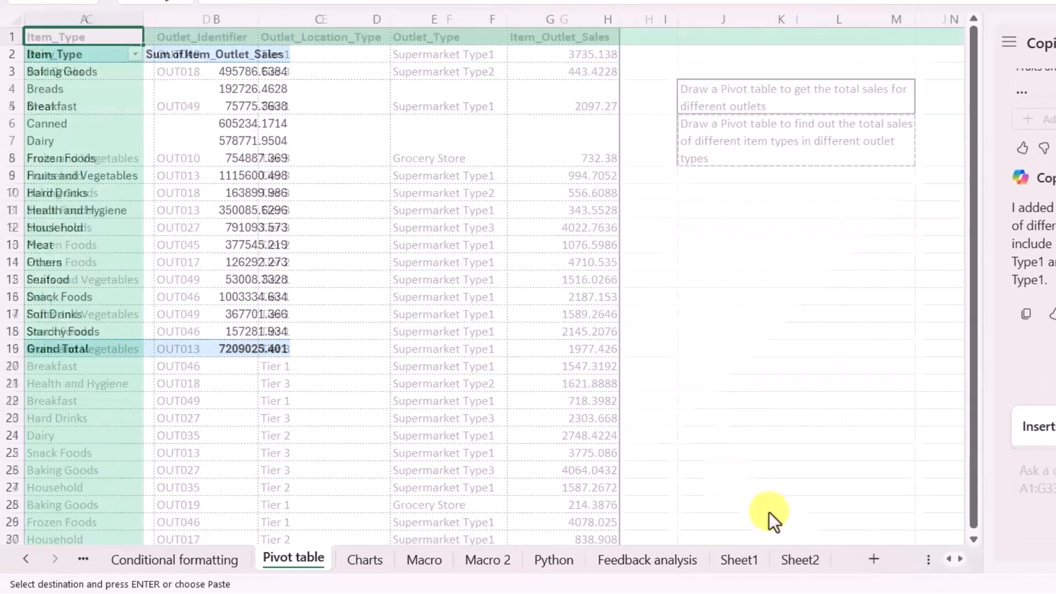
left_click(801, 559)
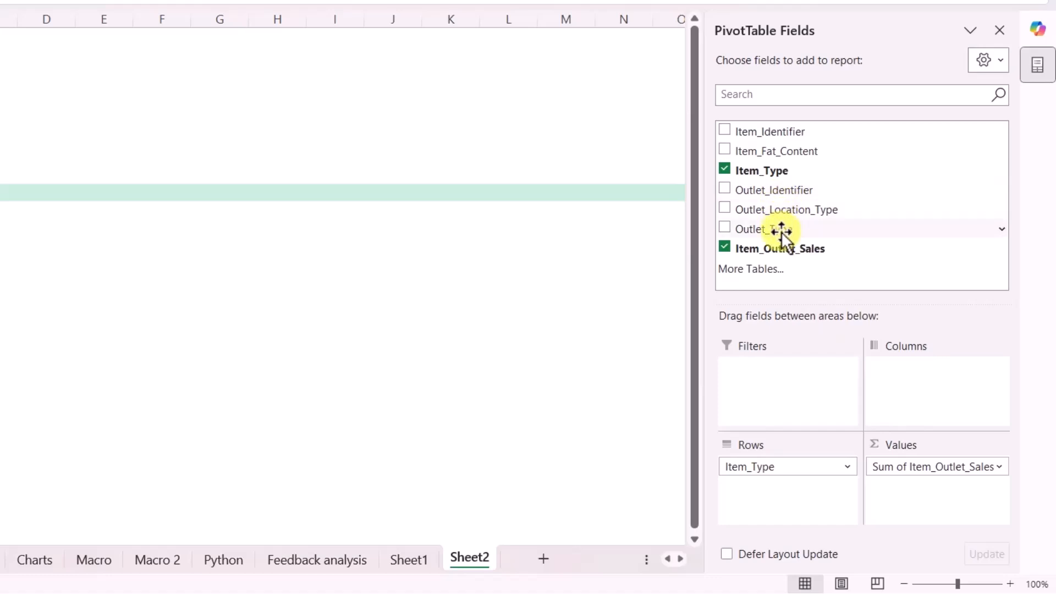
left_click_drag(780, 230, 937, 388)
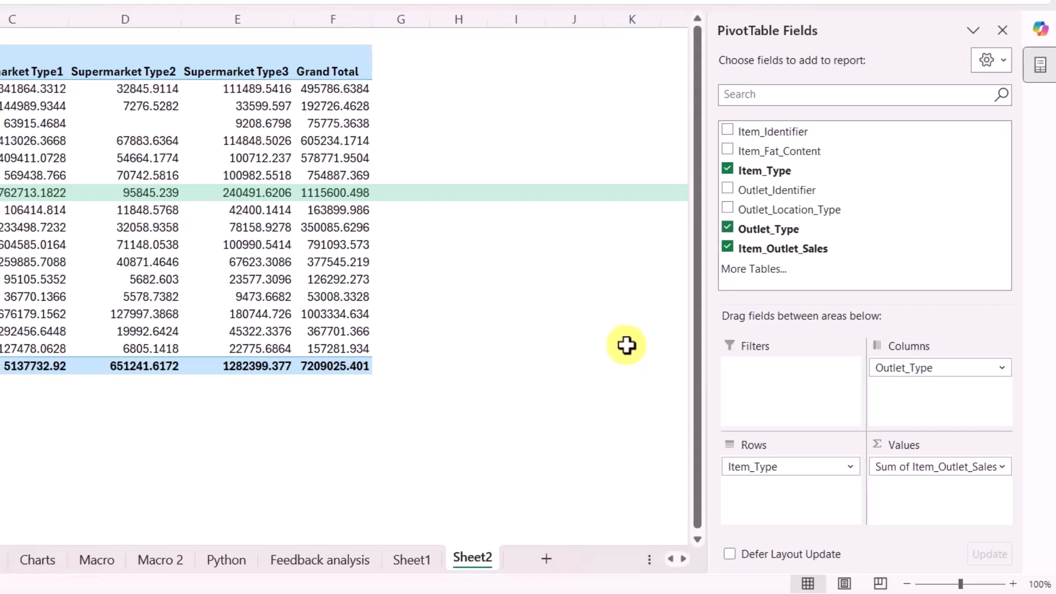
On the Charts sheet, send Copilot the H3 prompt for a column chart comparing sales of the outlet types and view the chart.
left_click(259, 558)
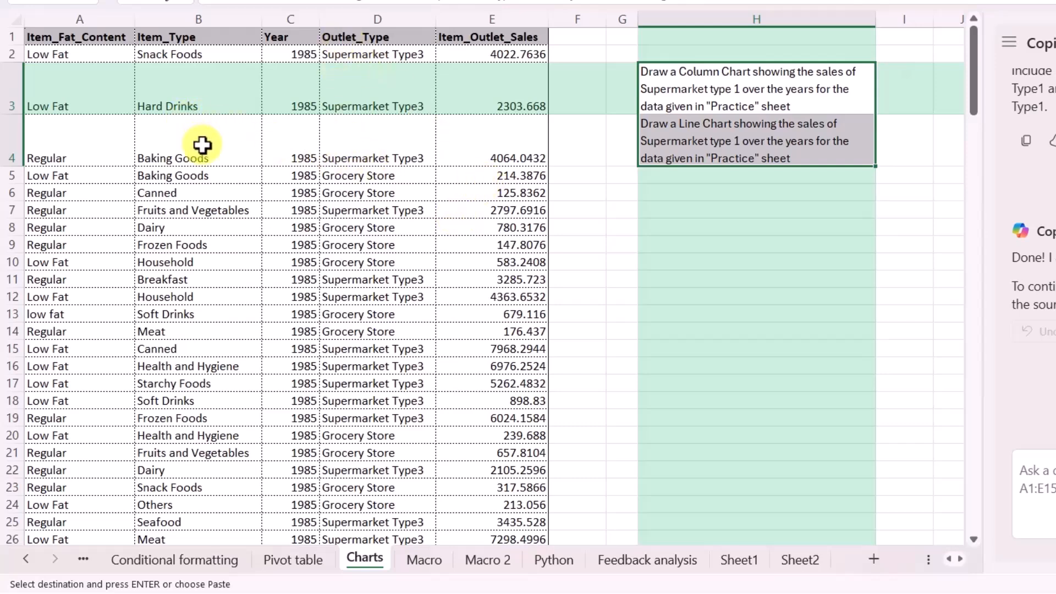
left_click(136, 106)
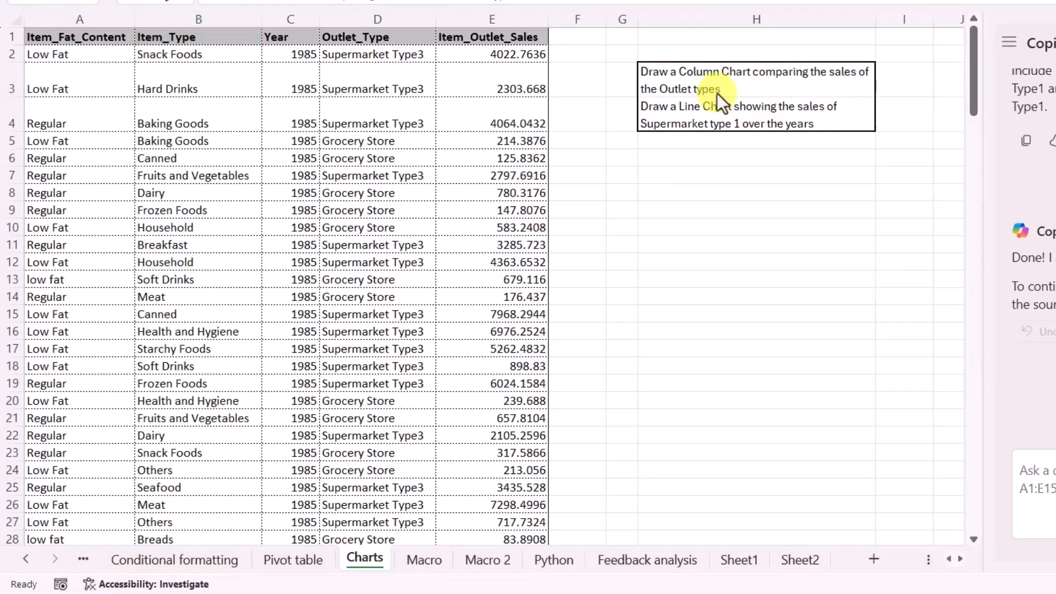
left_click(718, 91)
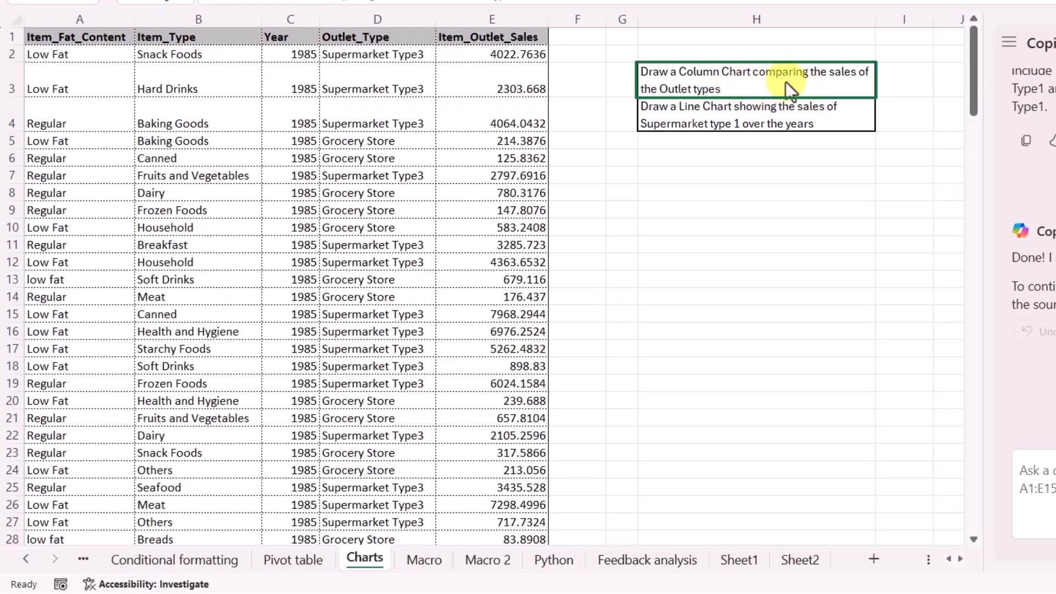
key("ctrl+c")
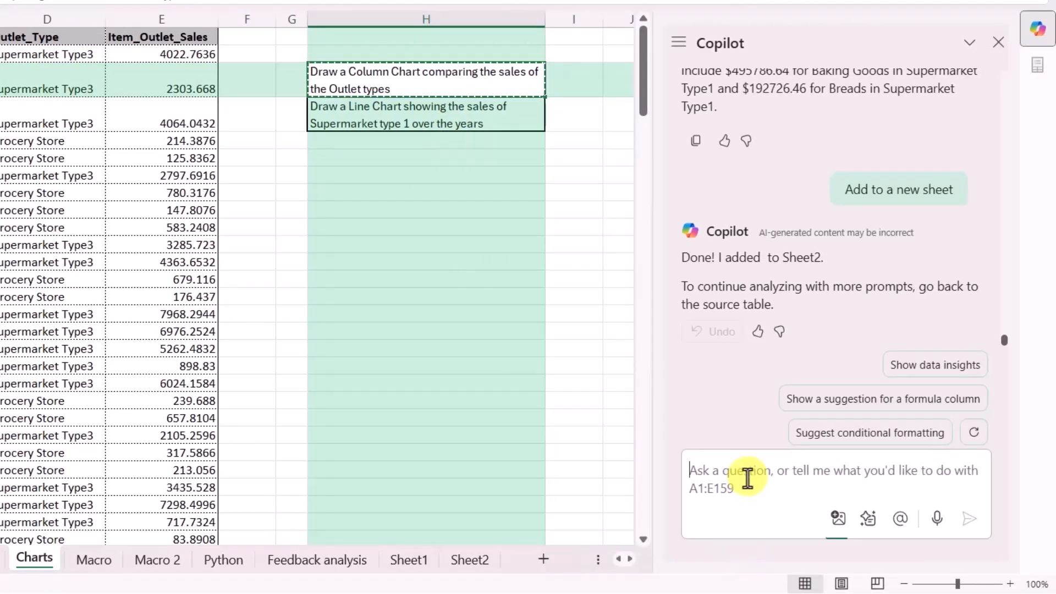
left_click(1047, 478)
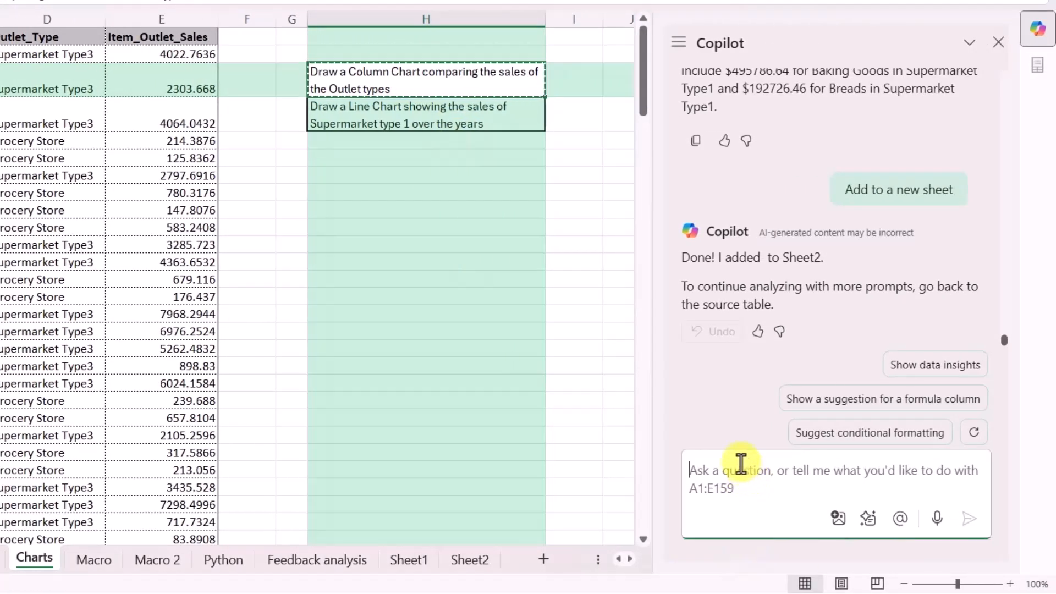
key("ctrl+v")
key("Return")
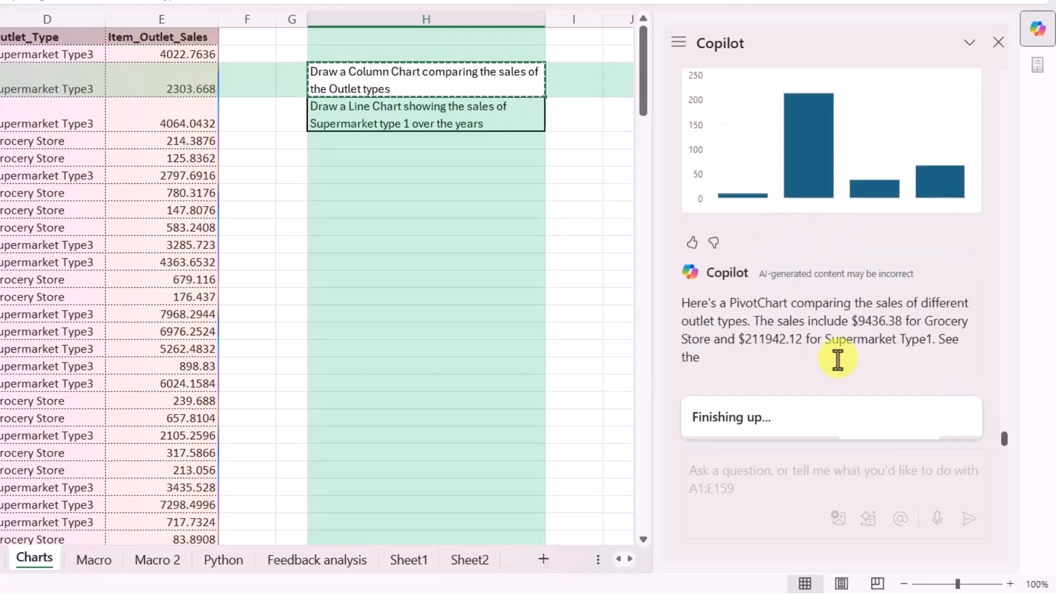
scroll(836, 352, "up", 2)
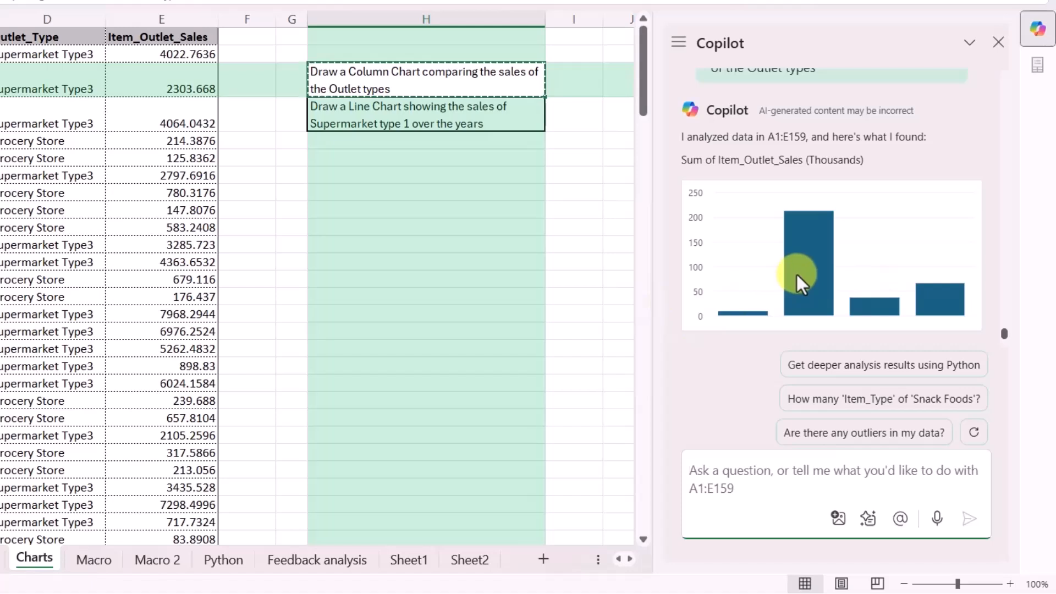
Copy the H4 prompt for a line chart of Supermarket type 1 sales over the years into Copilot, replacing "Draw" with "Insert".
left_click(455, 127)
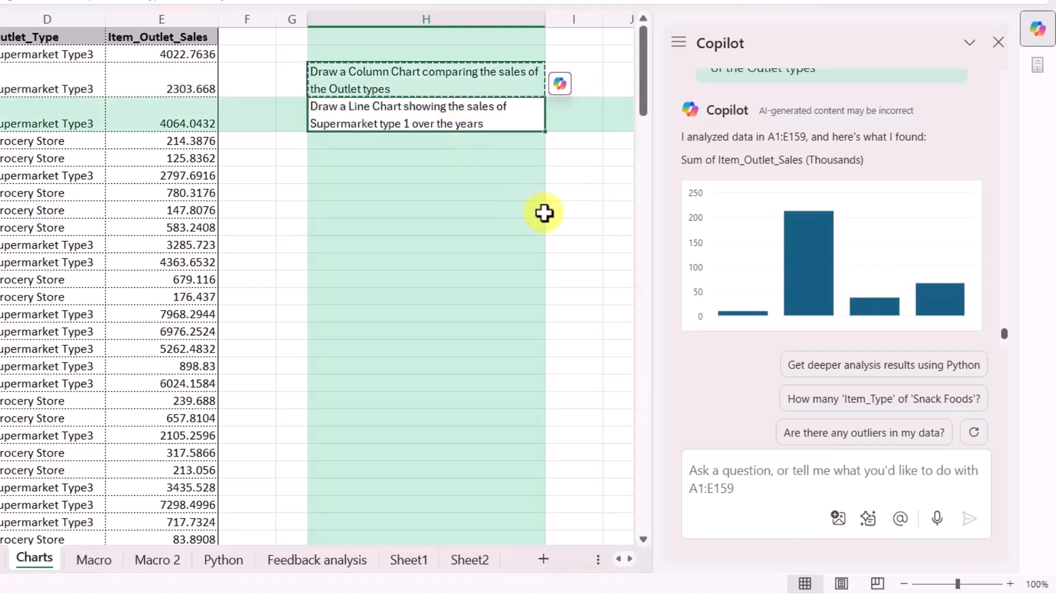
key("ctrl+c")
left_click(743, 465)
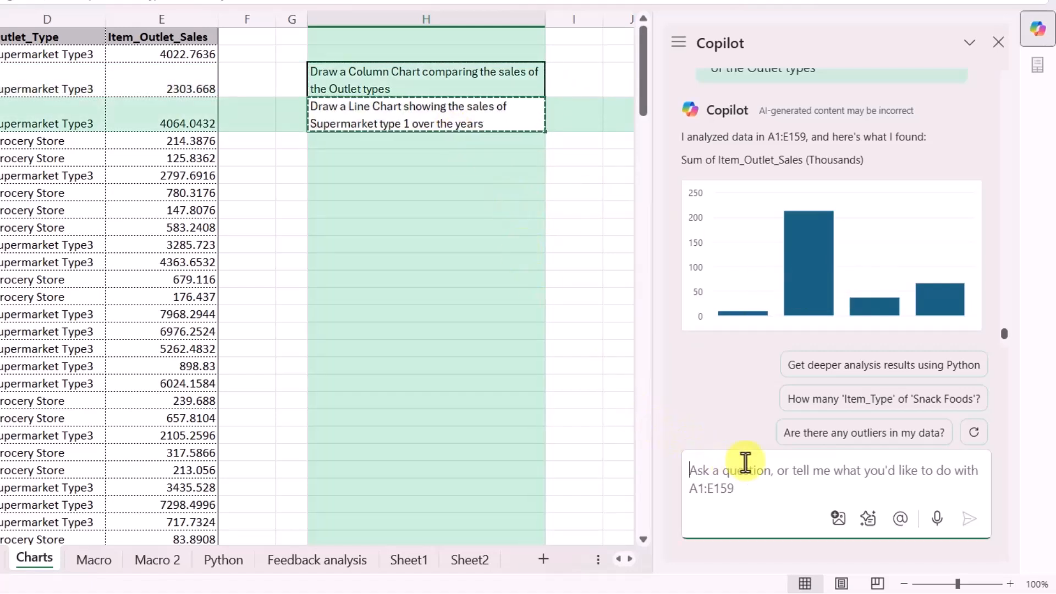
key("ctrl+v")
left_click_drag(718, 453, 680, 454)
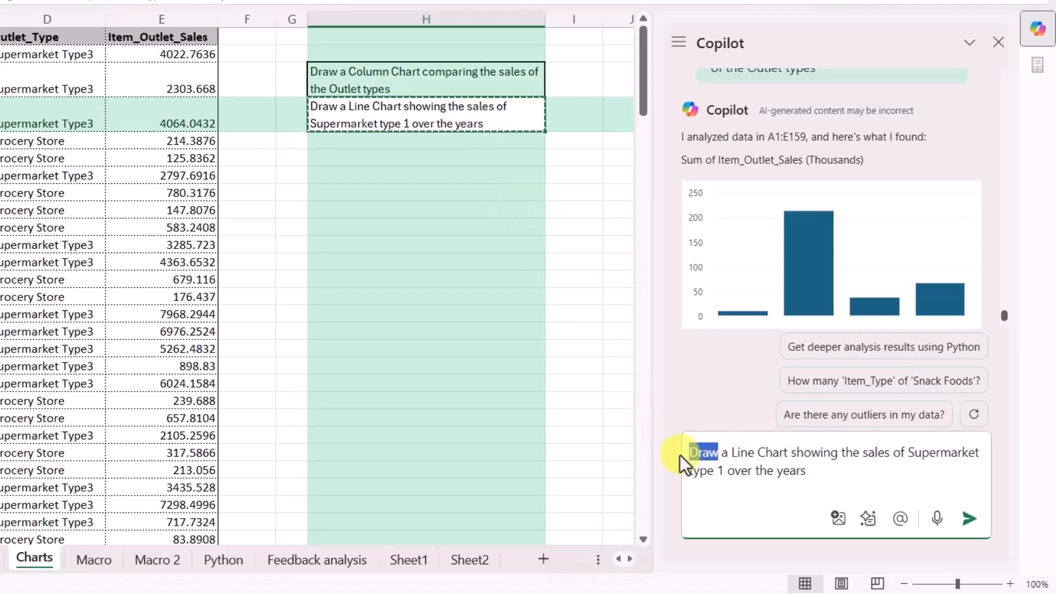
type("Inser")
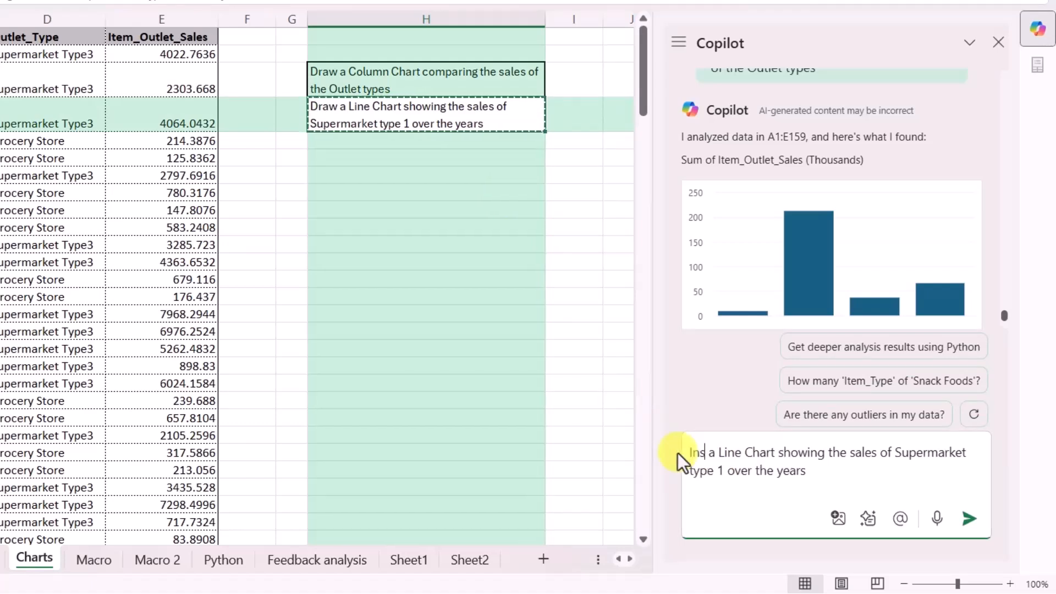
type("t")
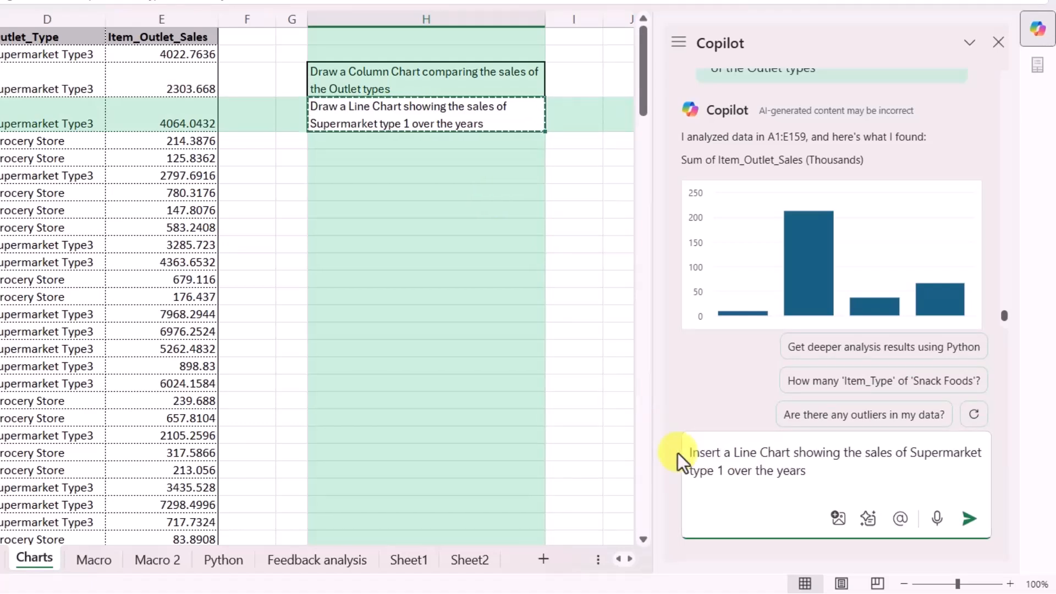
Send the line chart prompt and add the chart Copilot returns to a new sheet.
left_click(970, 521)
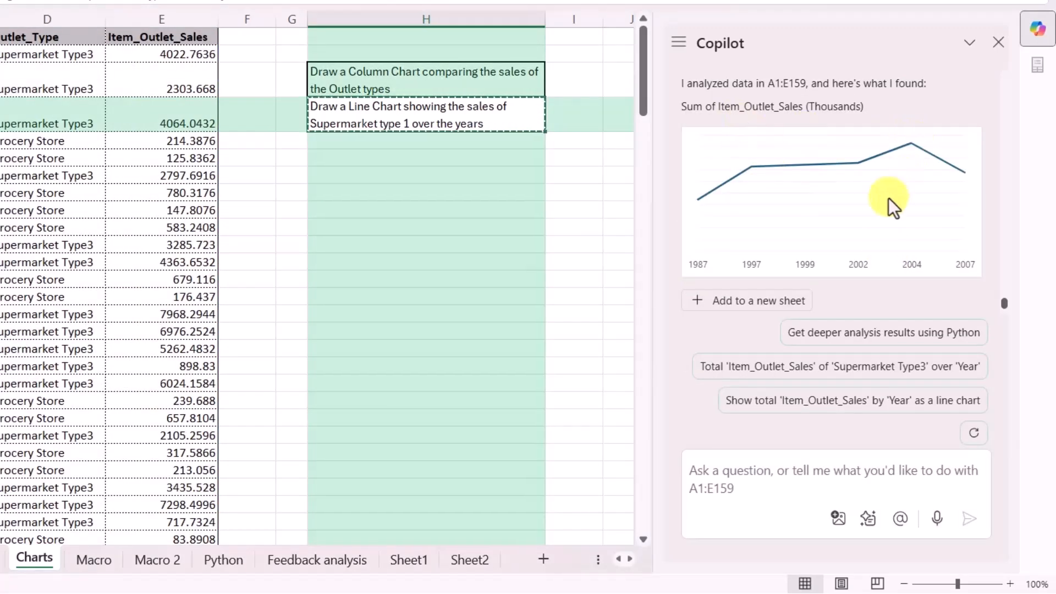
scroll(886, 209, "down", 4)
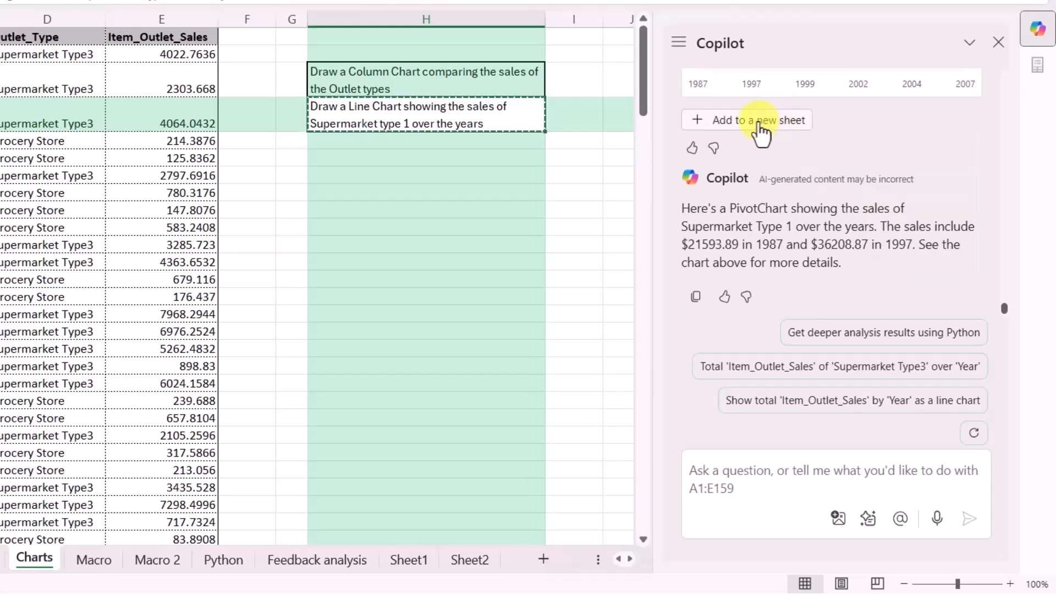
left_click(762, 132)
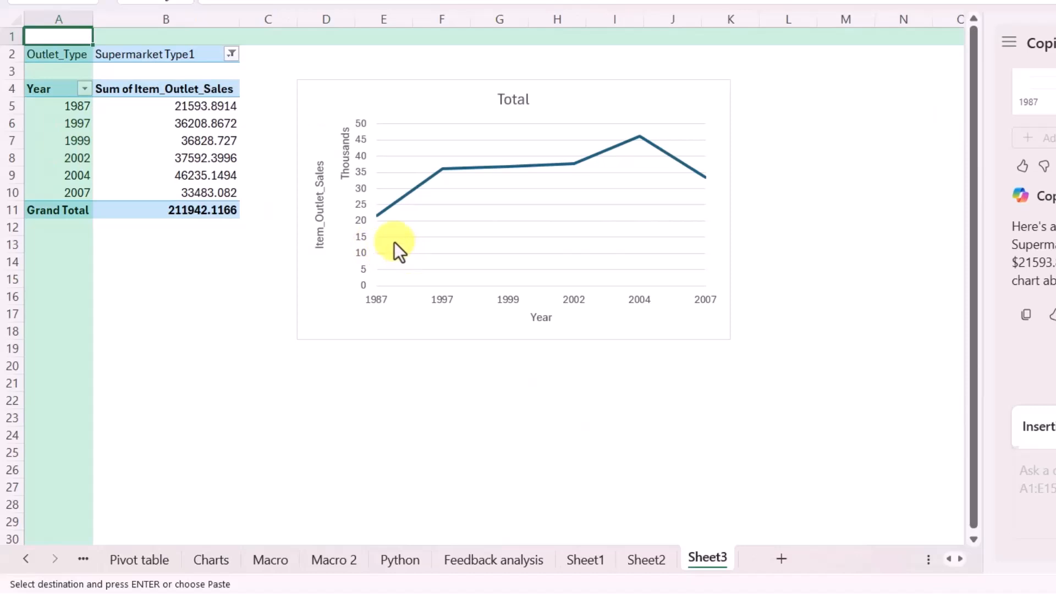
Examine the years and Supermarket Type1 filter of the Sheet3 pivot table and its line chart of sales.
left_click(78, 134)
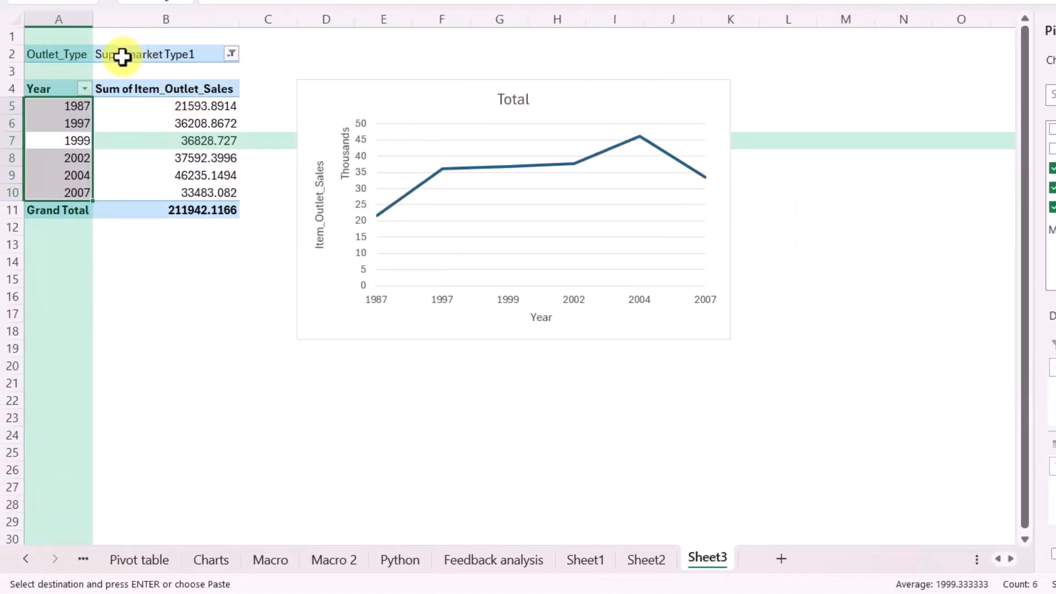
left_click(141, 57)
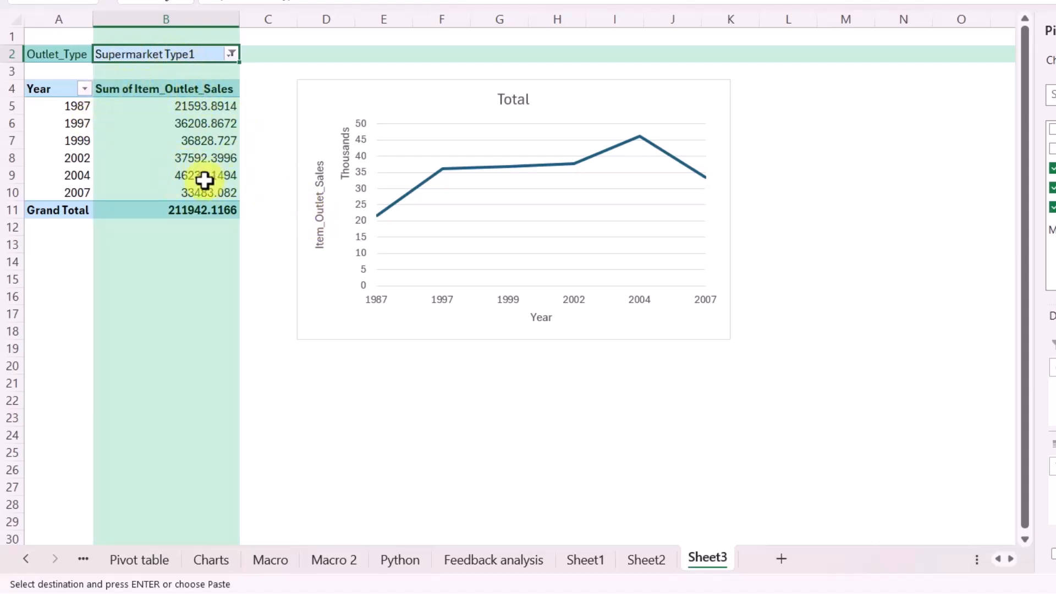
left_click(583, 126)
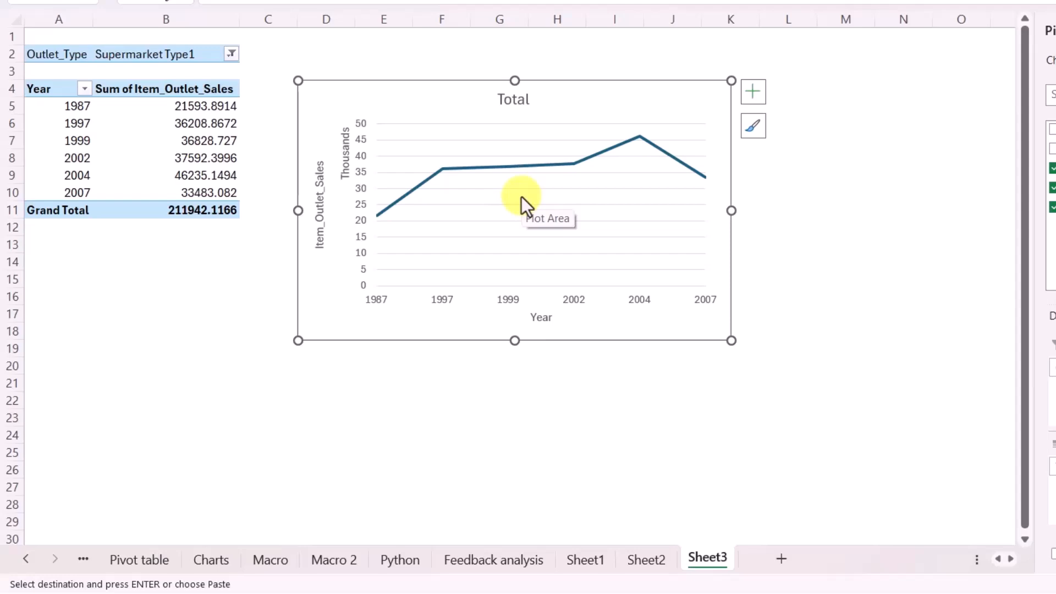
On the Macro sheet, review the table A1:E8 against the formatting requirements written in the macro prompt in column G.
left_click(223, 557)
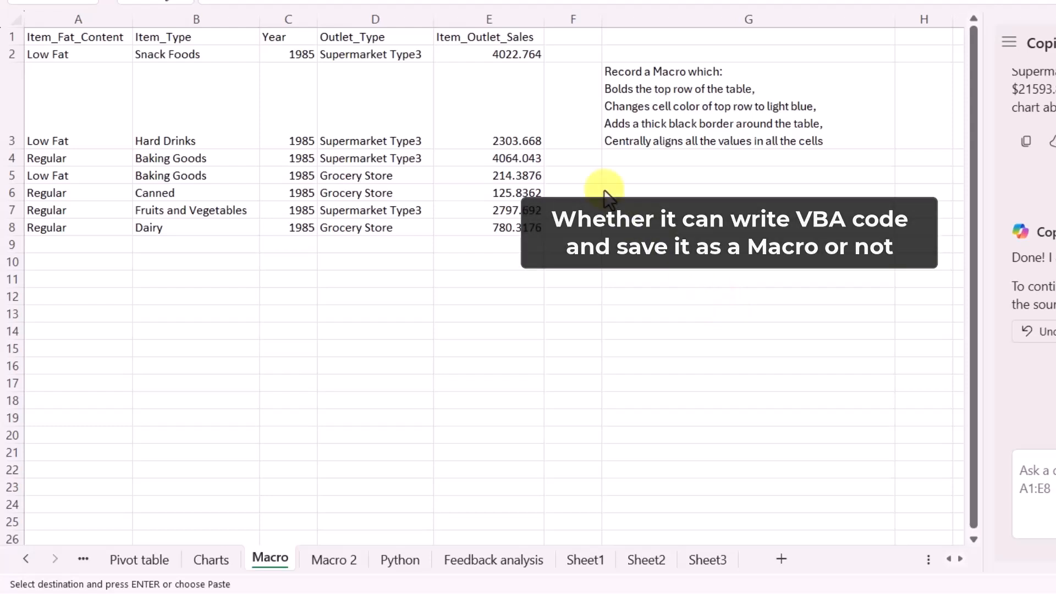
left_click(89, 68)
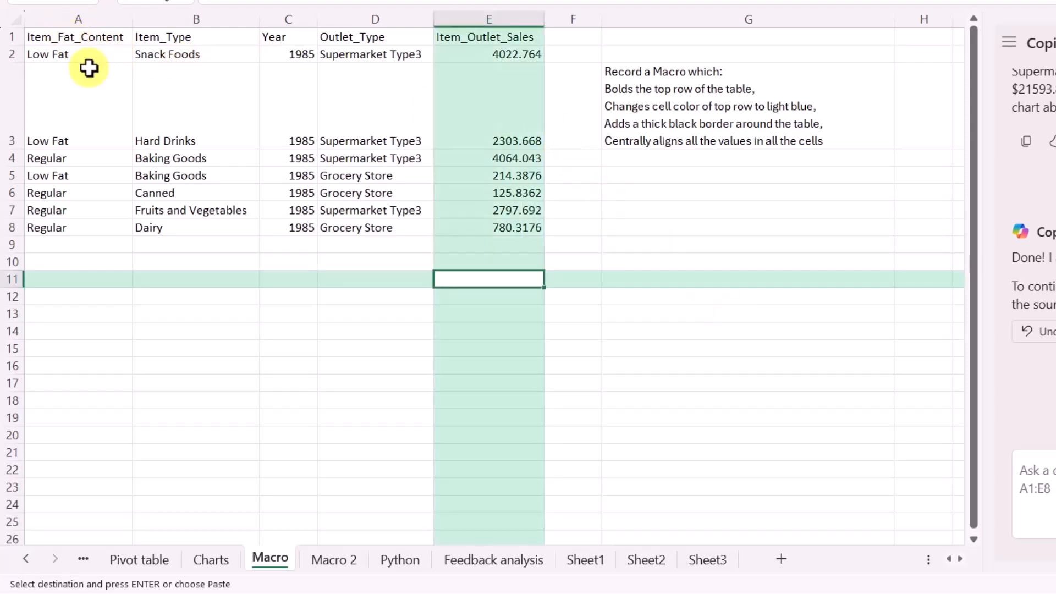
left_click(205, 177)
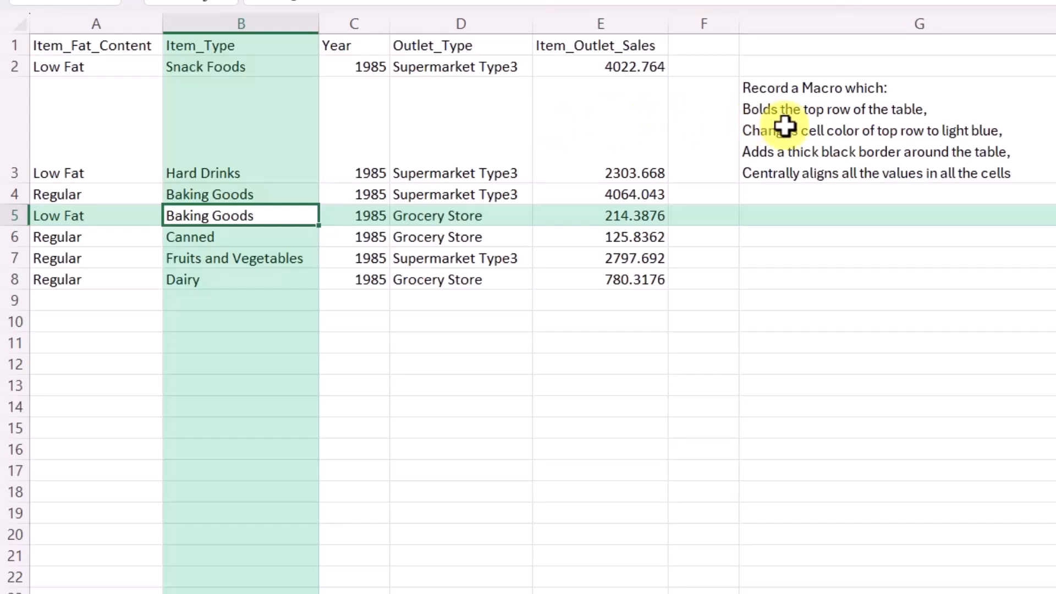
left_click_drag(104, 47, 571, 54)
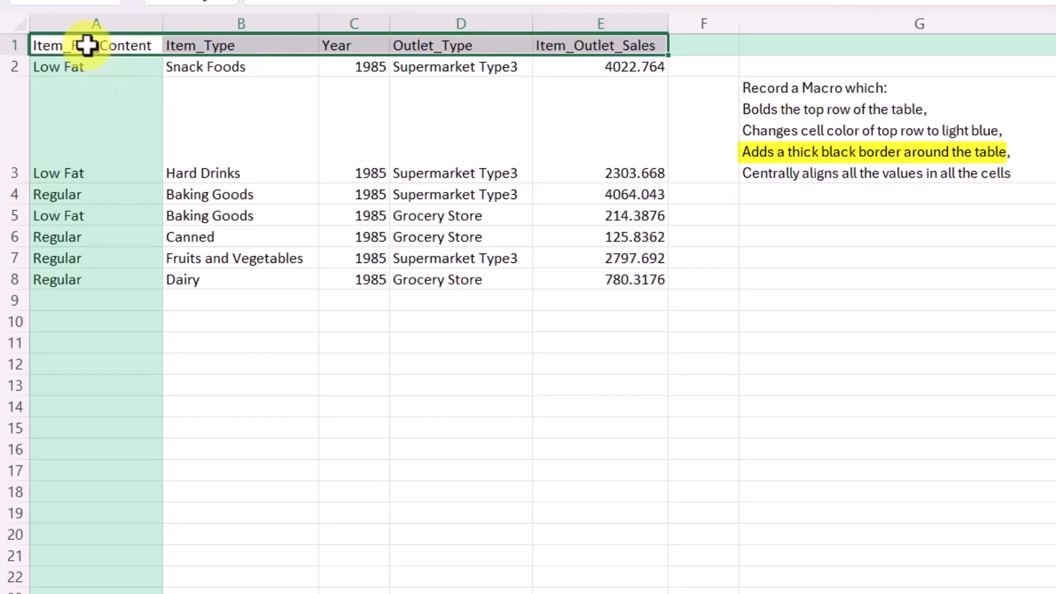
left_click(94, 132)
left_click_drag(85, 42, 601, 279)
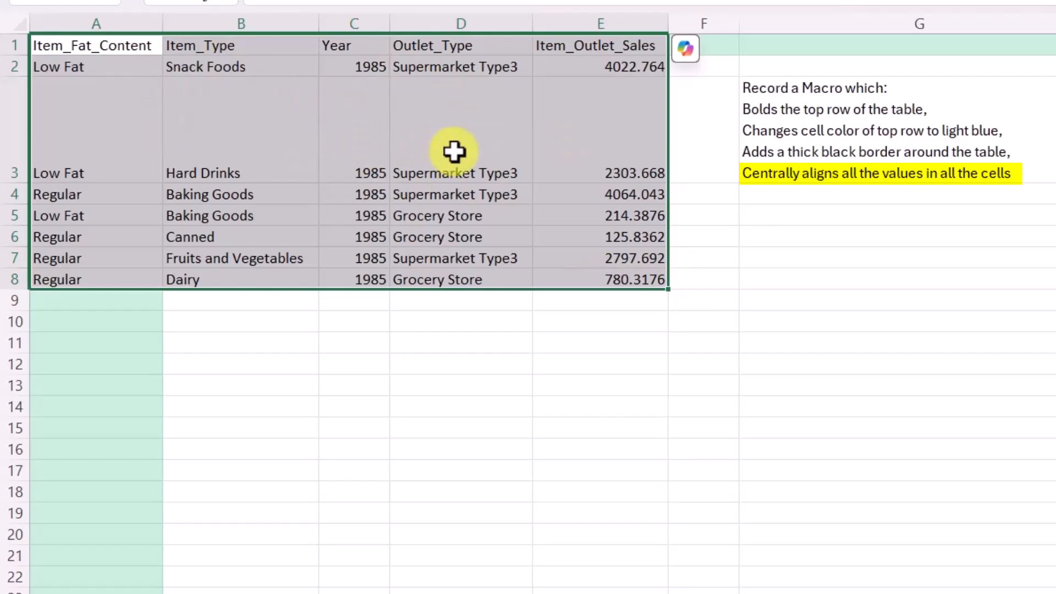
Send Copilot the G3 macro prompt with "Record" replaced by "create" and start the advanced analysis.
left_click(768, 149)
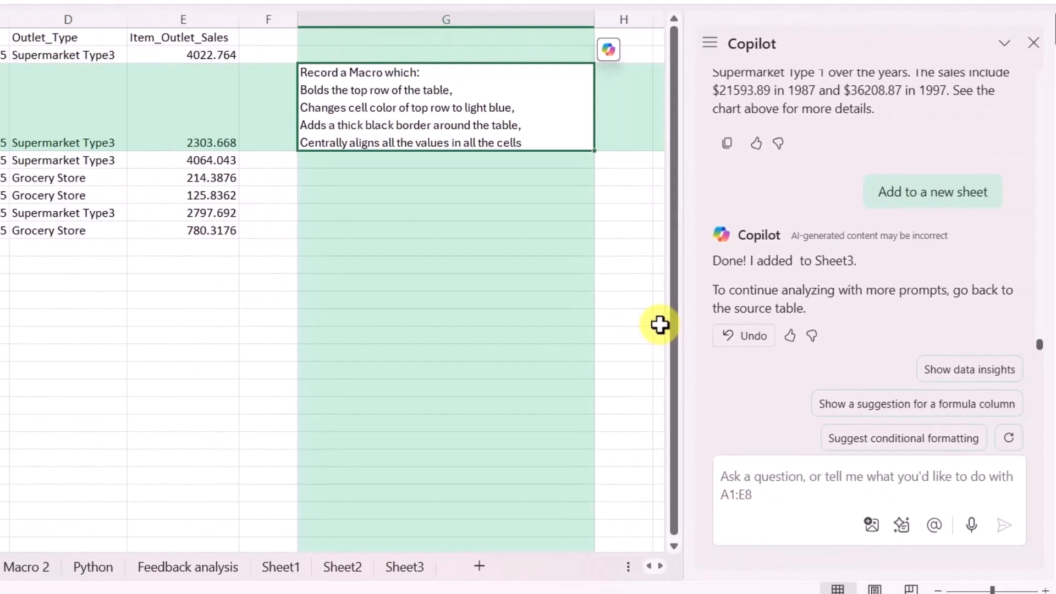
key("ctrl+c")
left_click(767, 487)
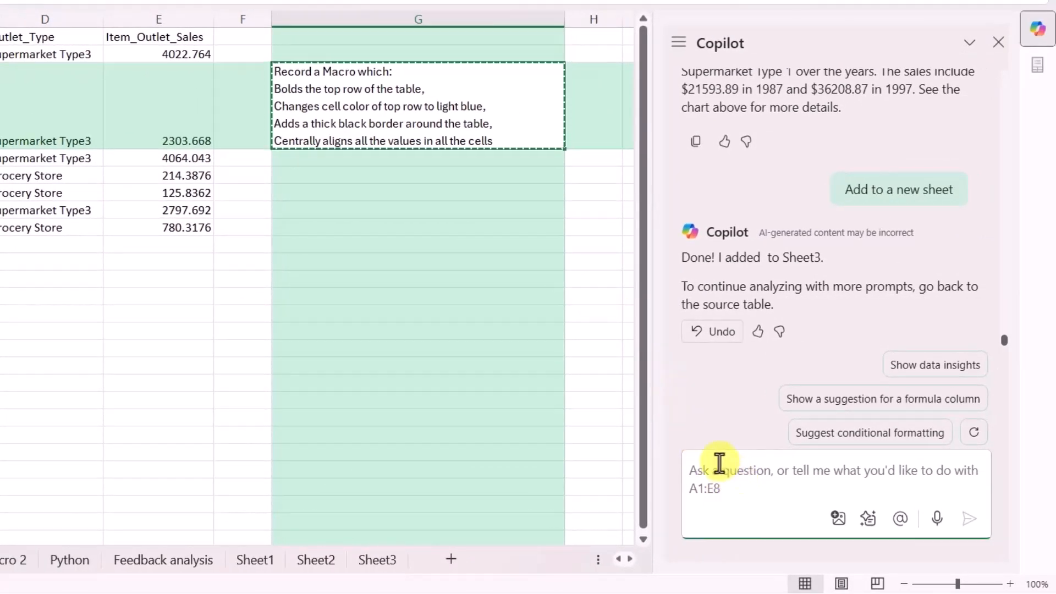
key("ctrl+v")
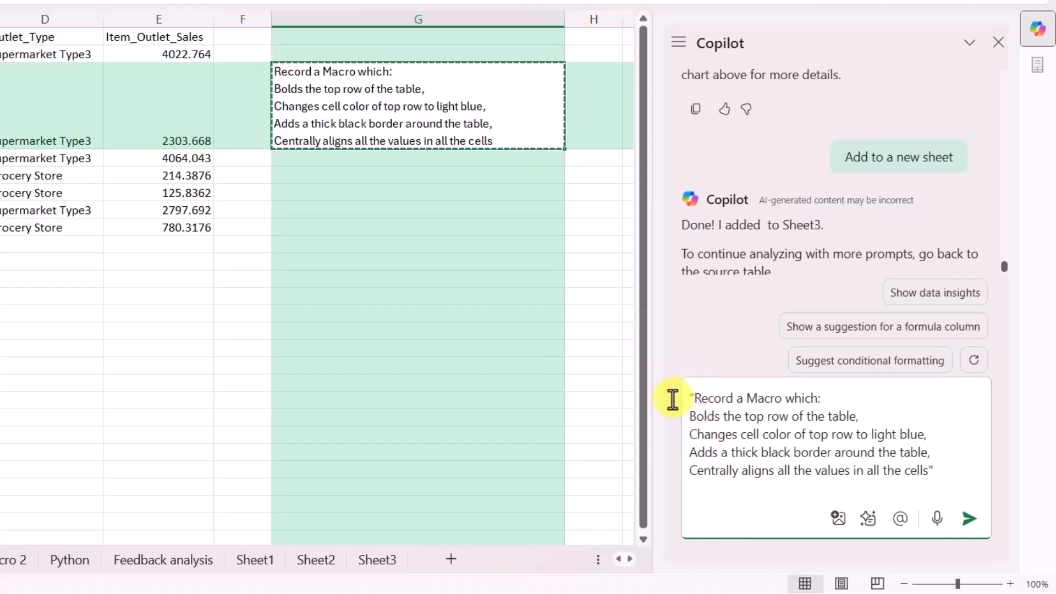
double_click(707, 397)
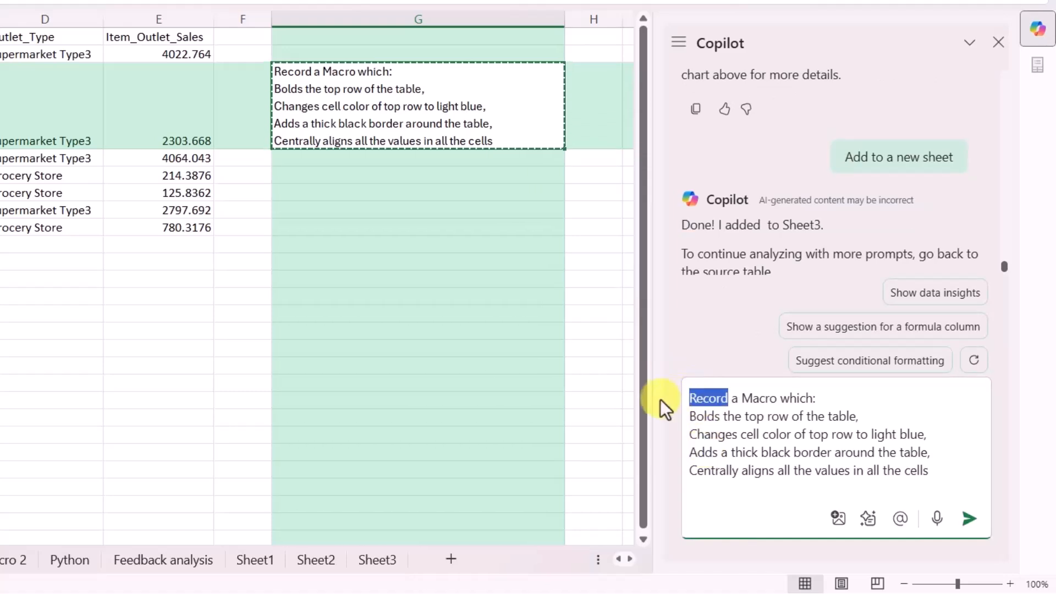
type("create")
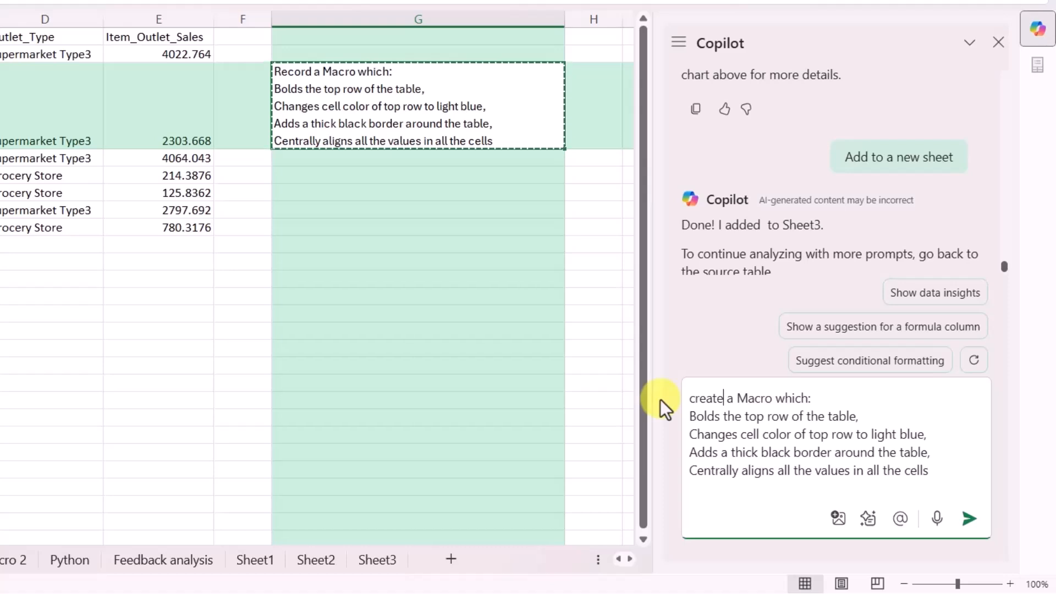
key("Return")
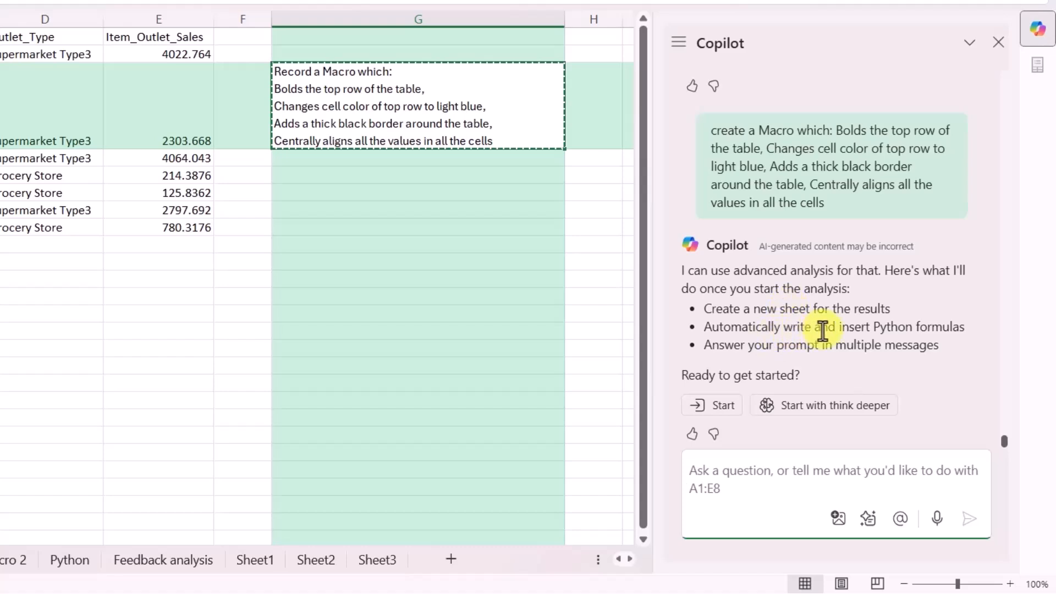
left_click(714, 401)
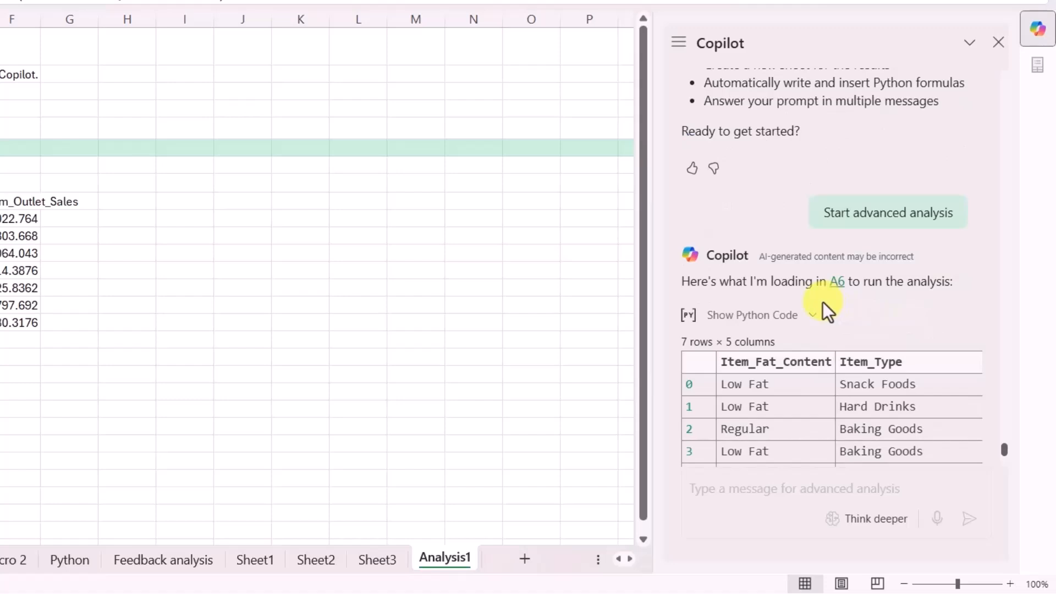
Read through Copilot's step-by-step guide and the FormatTable VBA code it wrote for the macro.
scroll(822, 301, "down", 4)
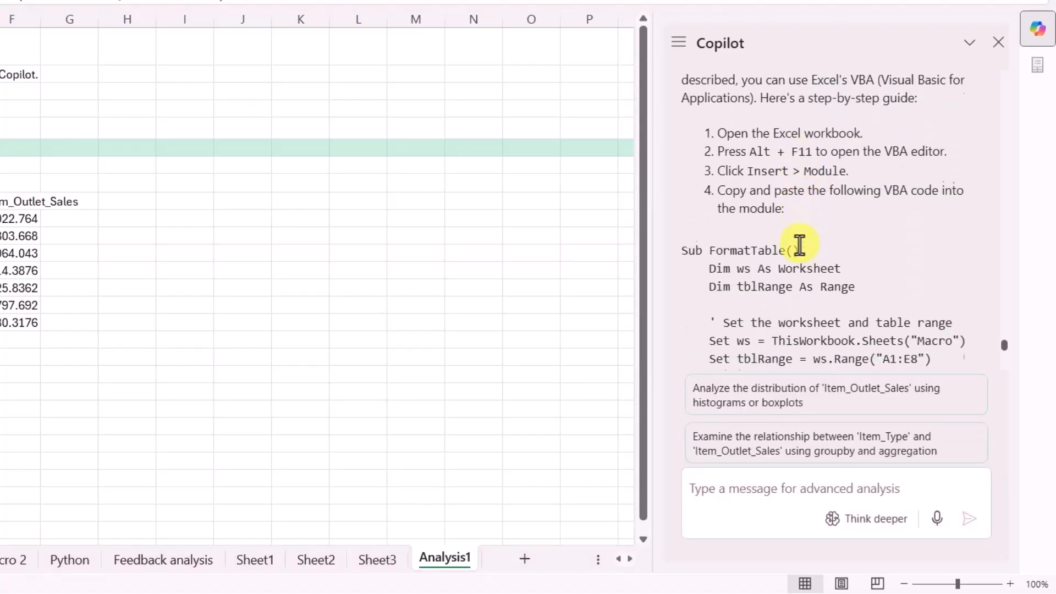
scroll(799, 244, "up", 2)
scroll(799, 244, "up", 4)
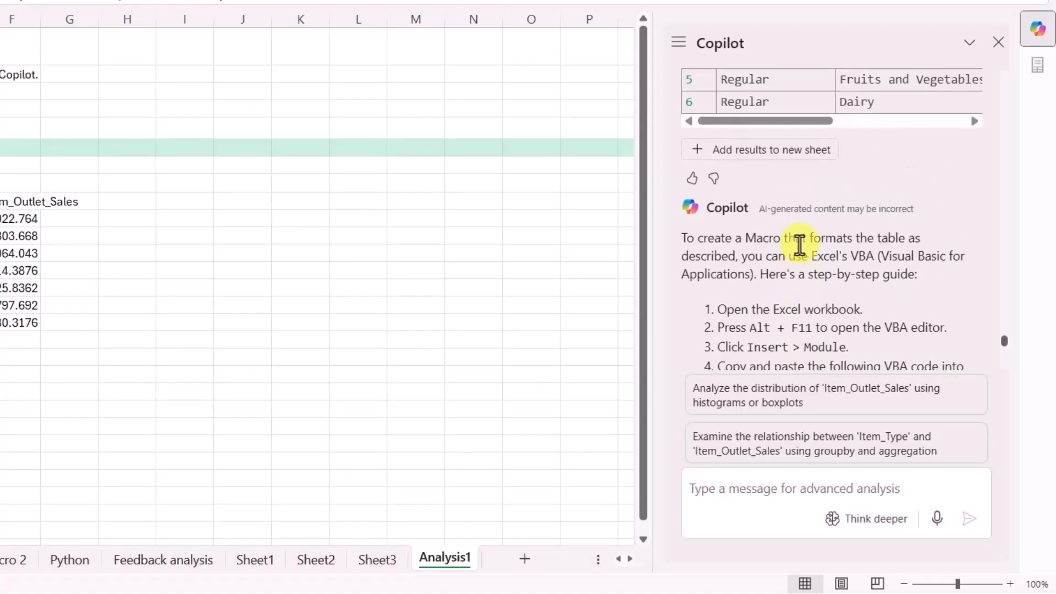
scroll(799, 244, "down", 4)
scroll(799, 244, "down", 4)
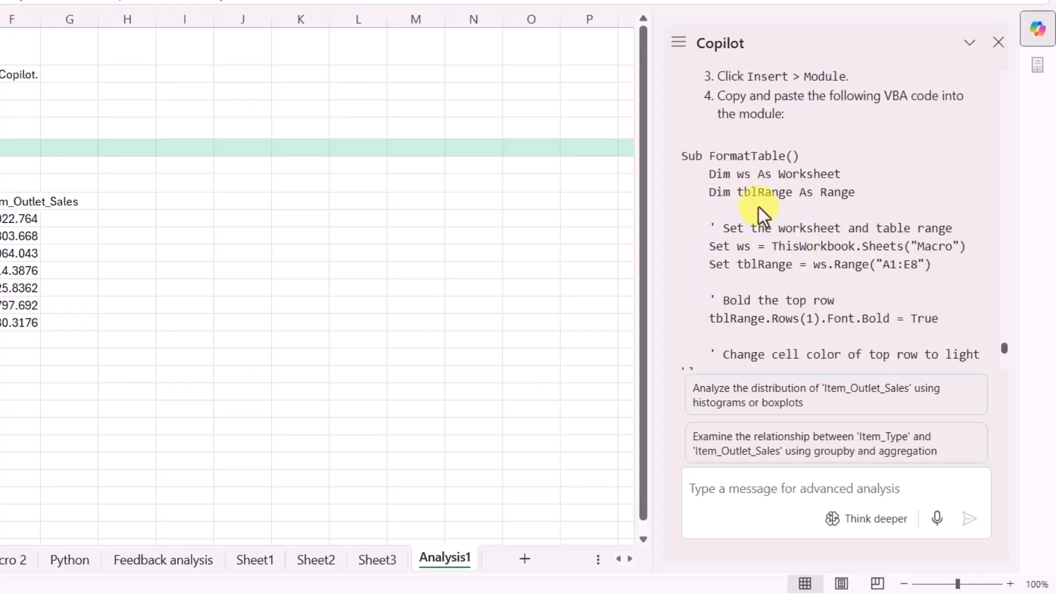
scroll(737, 199, "down", 2)
scroll(736, 204, "down", 4)
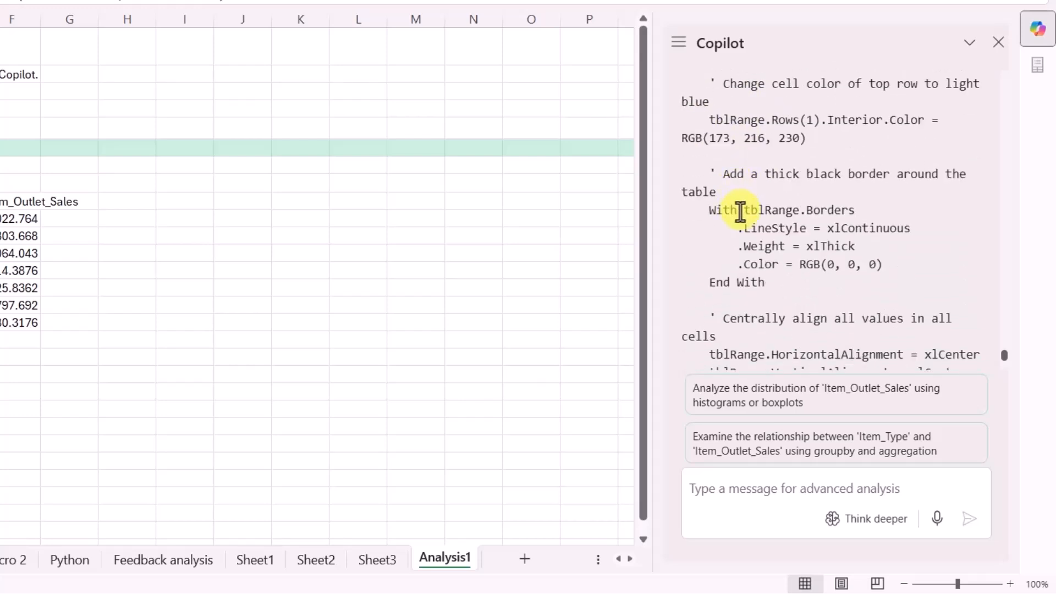
scroll(743, 211, "down", 2)
scroll(766, 262, "down", 4)
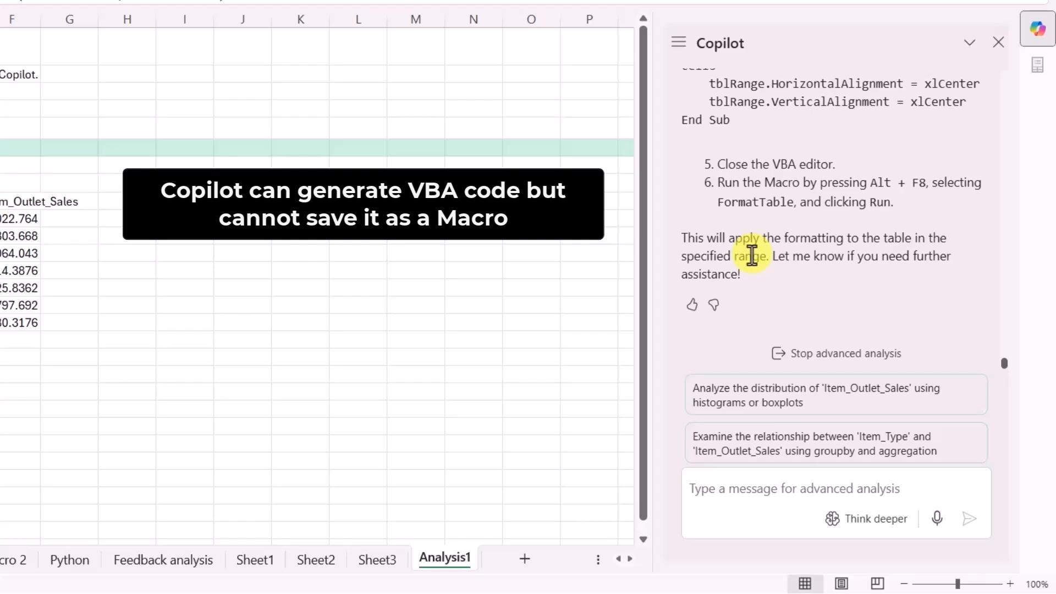
Switch to the Python sheet, review the generated VBA code once more and close the Copilot pane.
left_click(68, 561)
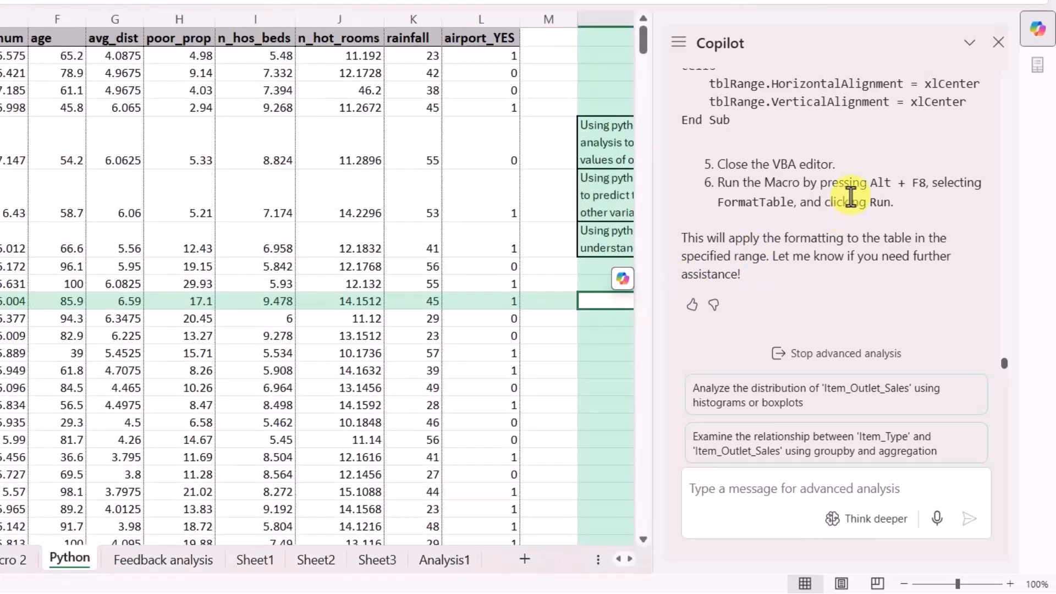
scroll(851, 196, "up", 3)
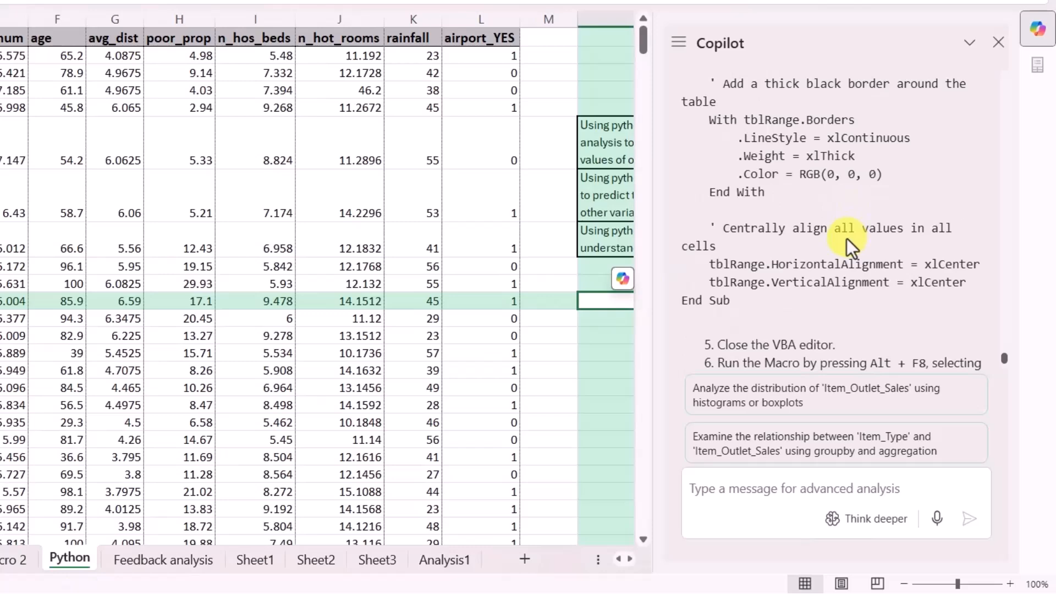
scroll(846, 240, "up", 2)
scroll(846, 240, "up", 5)
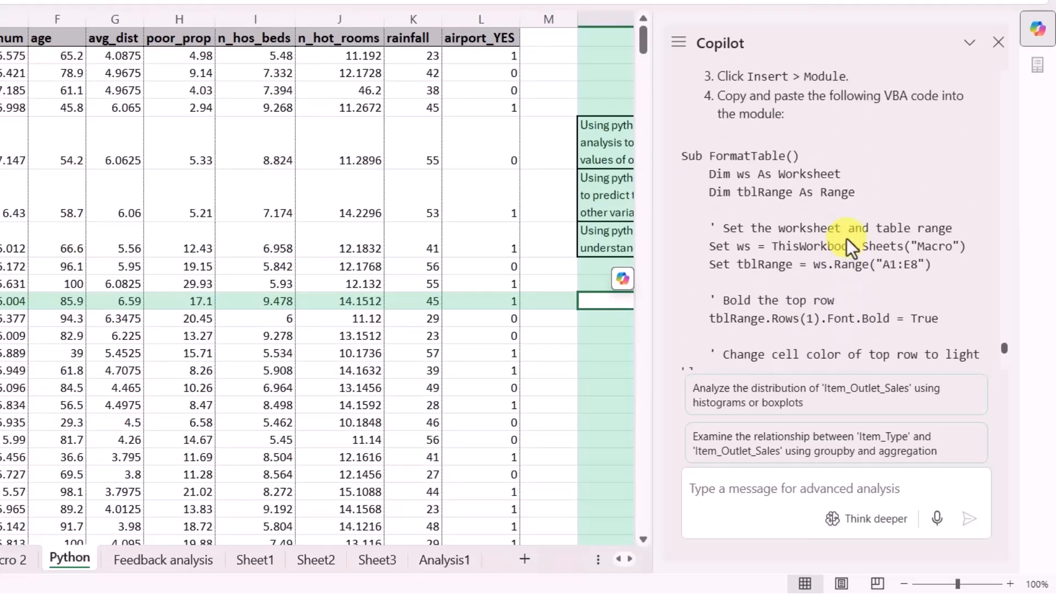
scroll(932, 135, "up", 3)
left_click(999, 46)
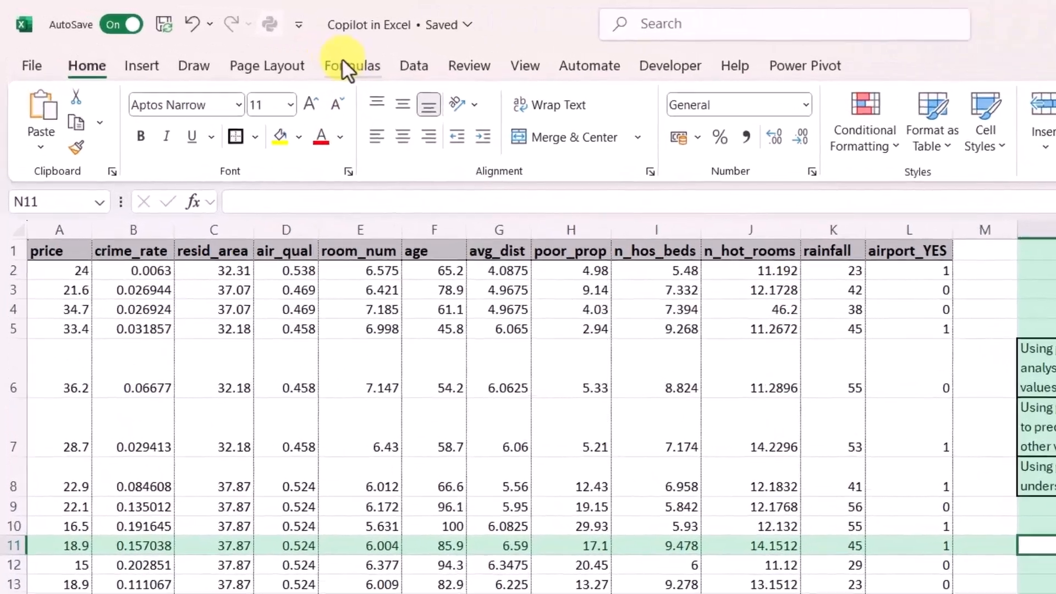
Examine the Python (Preview) commands among the formula tools and the Python sheet's column headings, starting with price.
left_click(345, 65)
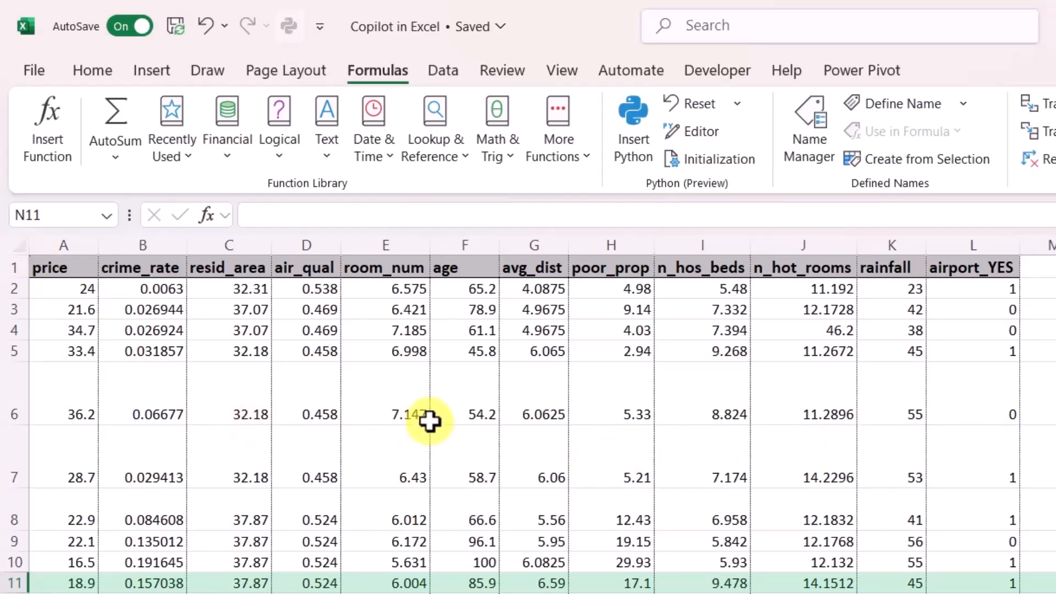
left_click(90, 80)
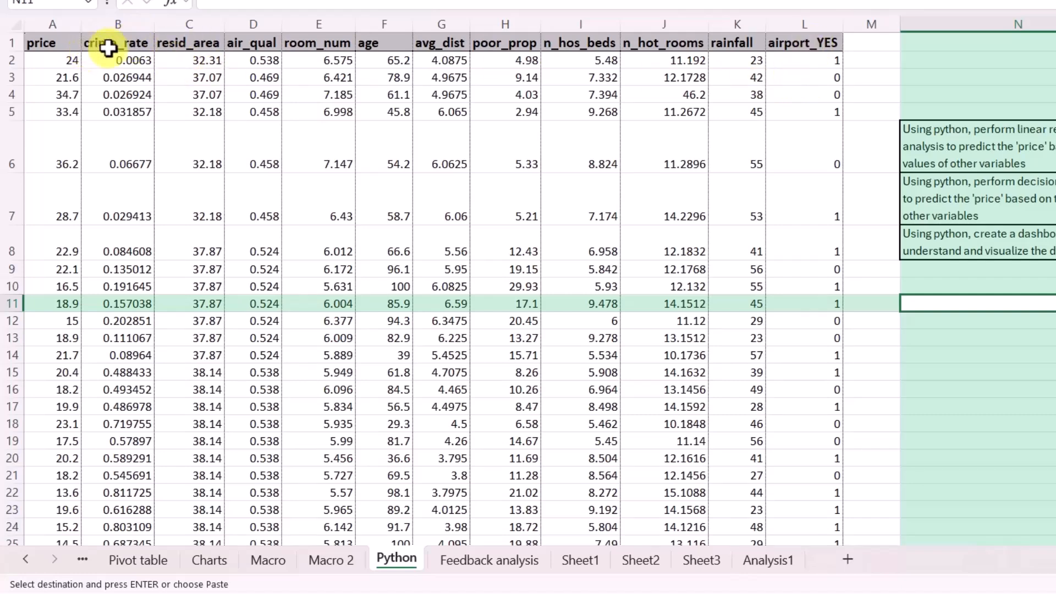
left_click(90, 43)
left_click(55, 44)
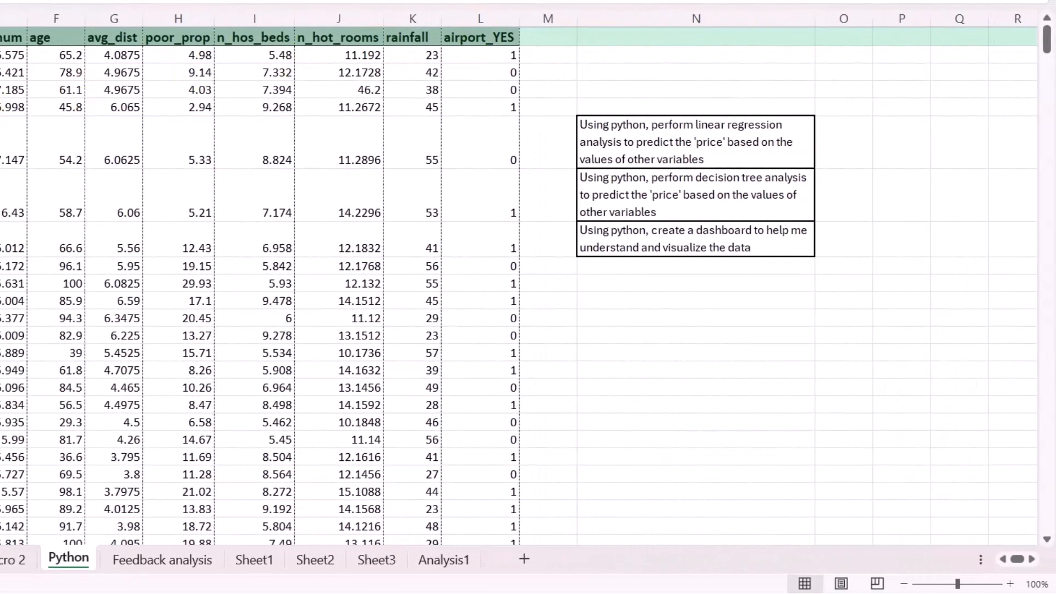
Reopen Copilot, temporarily narrowing its pane to reveal column N, and copy the linear regression prompt from N6.
left_click(984, 2)
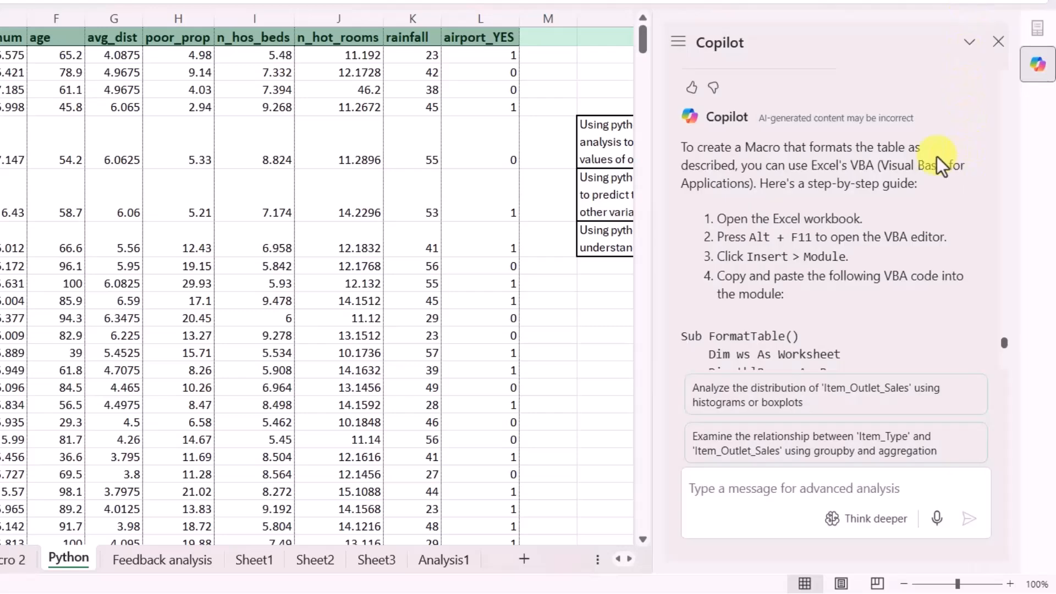
left_click(619, 148)
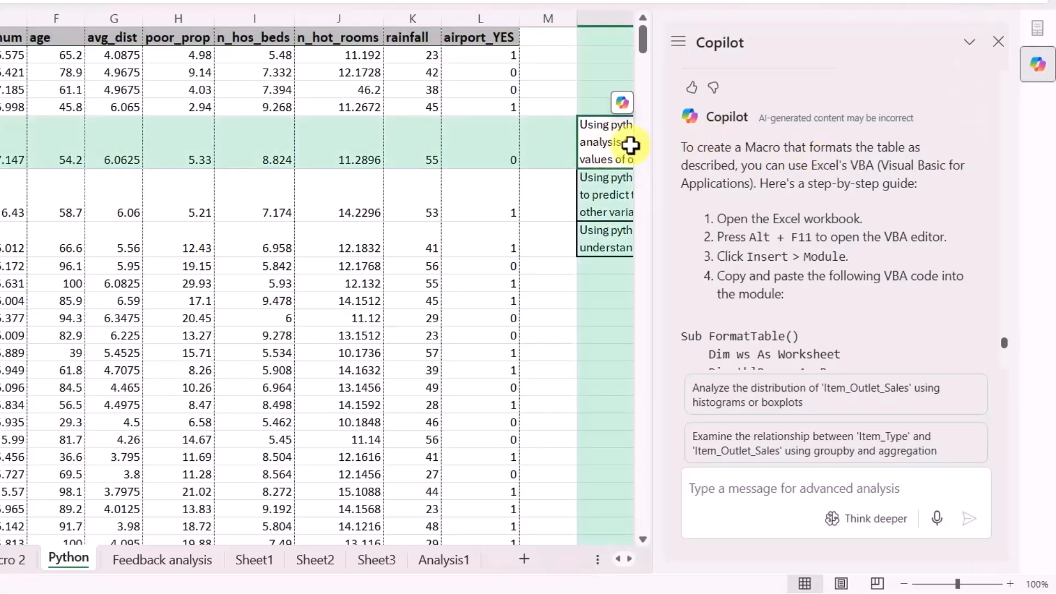
left_click_drag(649, 145, 829, 137)
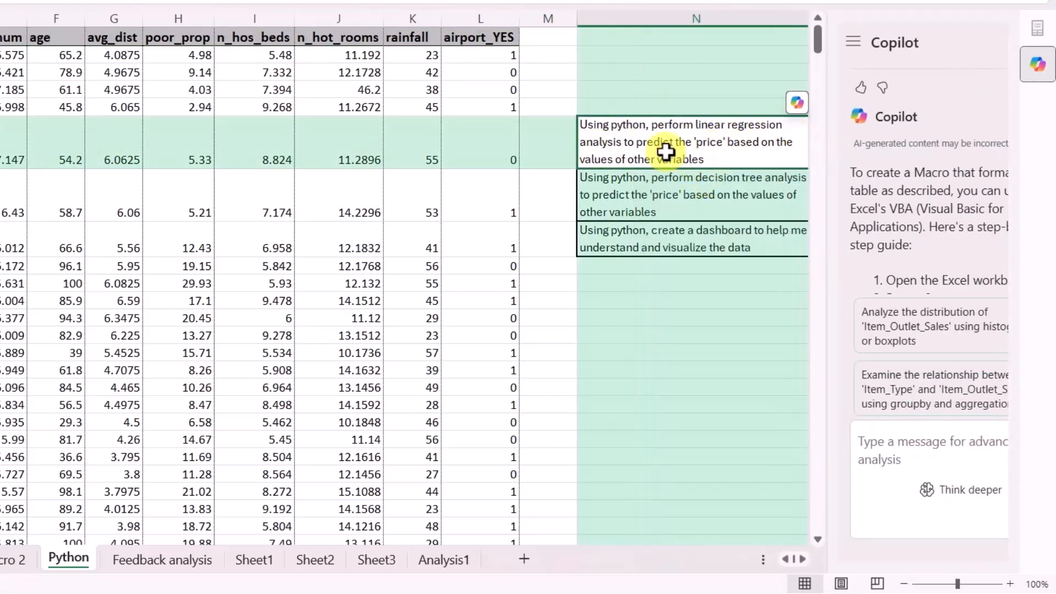
left_click(627, 141)
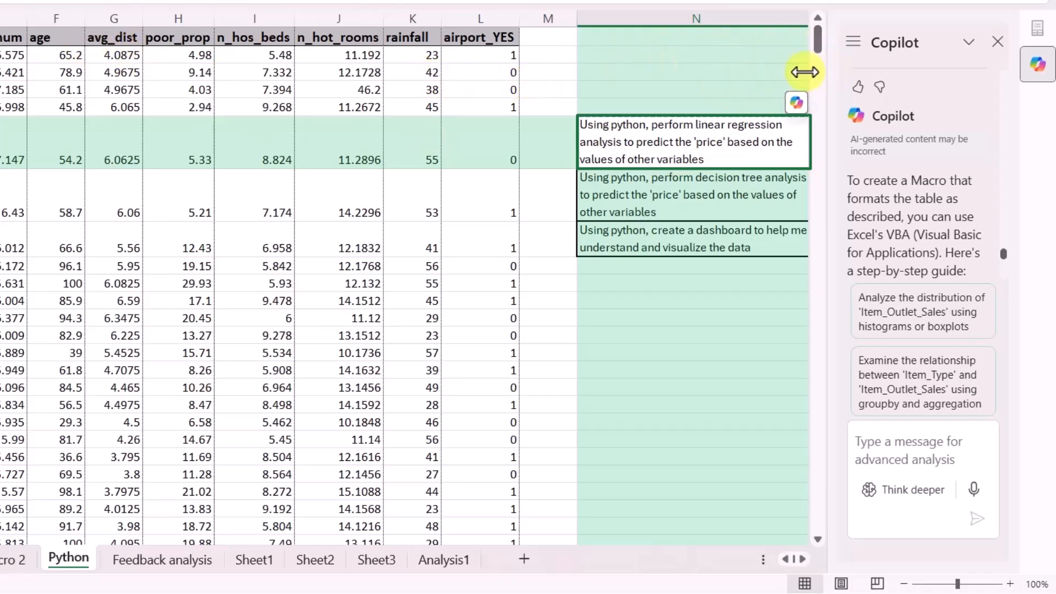
left_click_drag(829, 70, 644, 69)
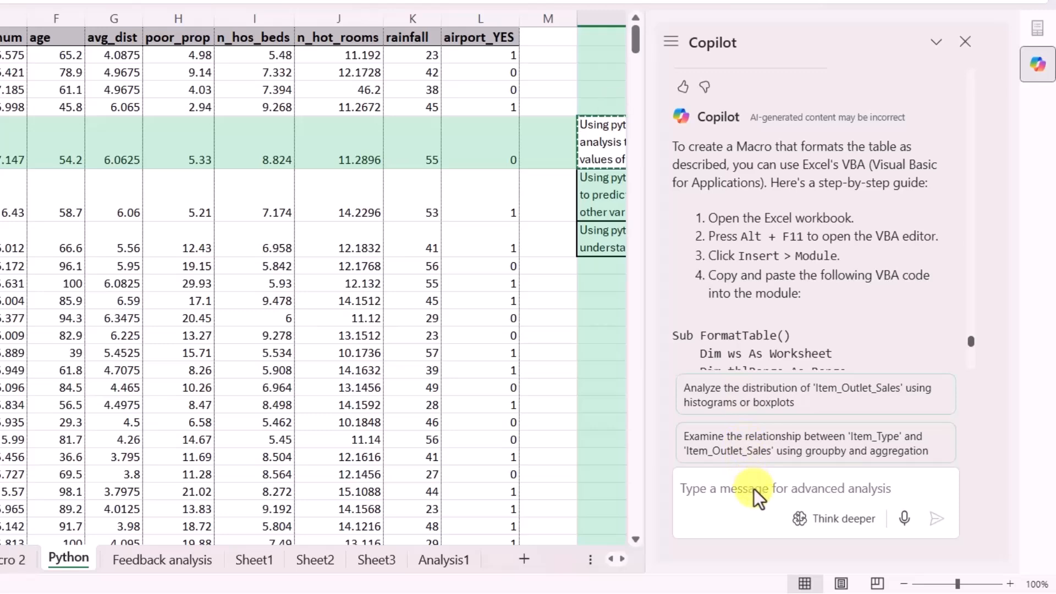
Send Copilot the prompt to perform a Python linear regression predicting 'price' from the other variables and view the analysis.
left_click(724, 484)
type("Using python, perform linear regression analysis to predict the 'price' based on the values of other variables")
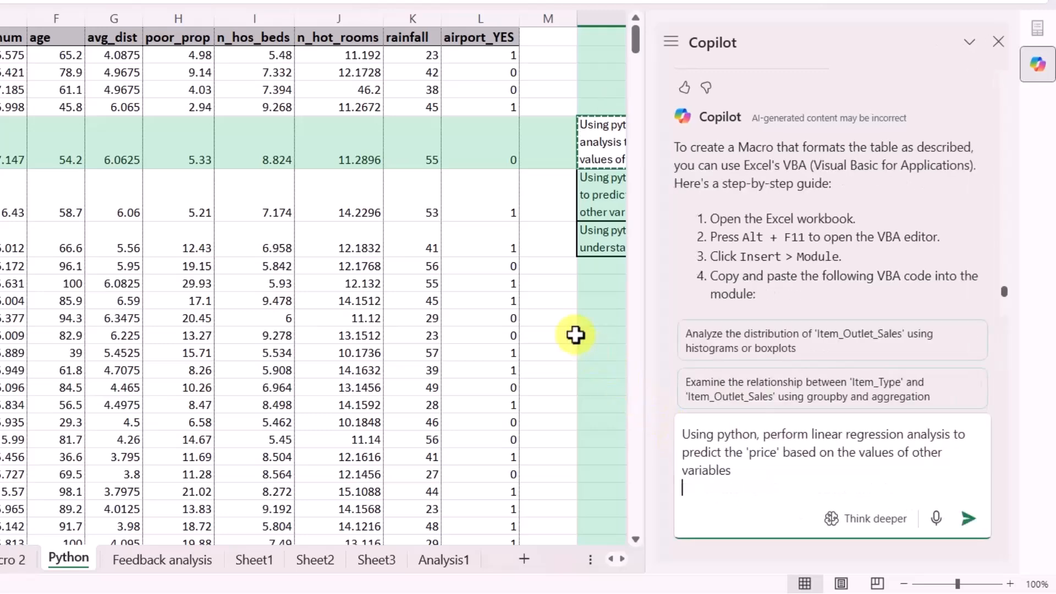
key("Return")
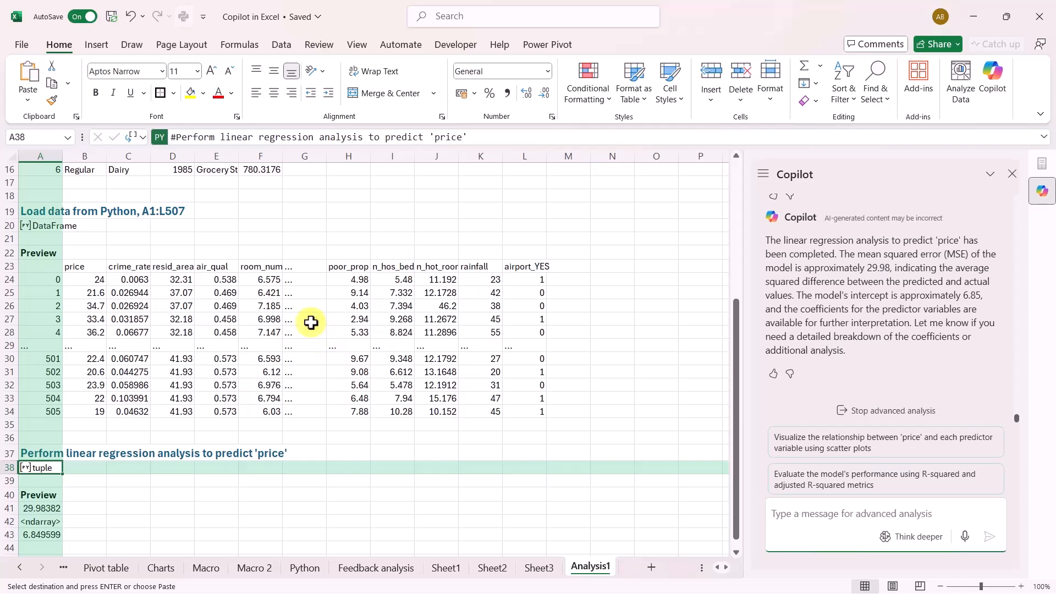
scroll(245, 332, "down", 1)
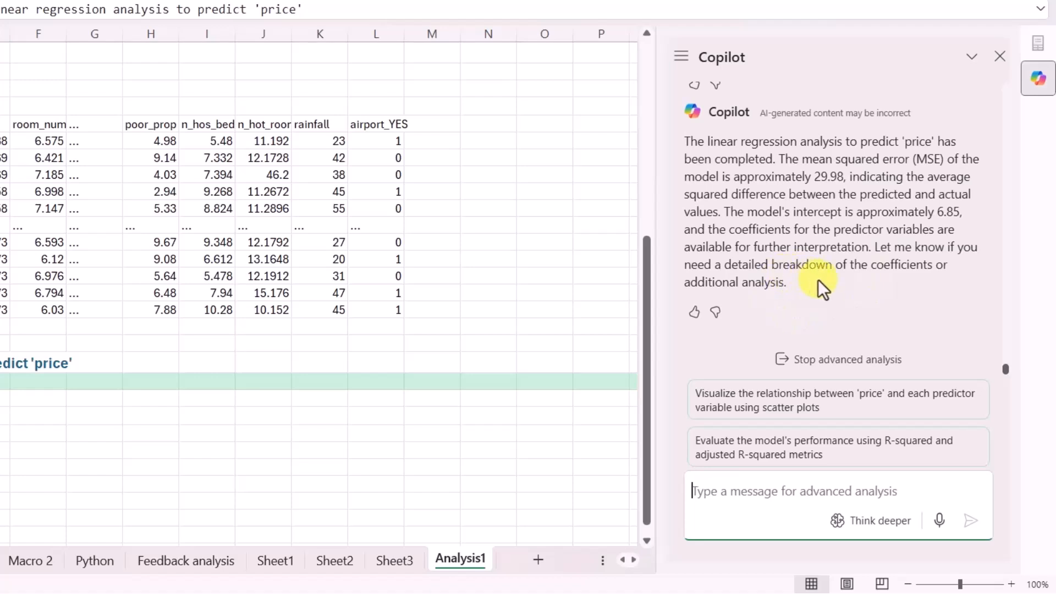
Ask Copilot for a detailed breakdown of the regression coefficients or additional analysis.
left_click(687, 267)
left_click(759, 483)
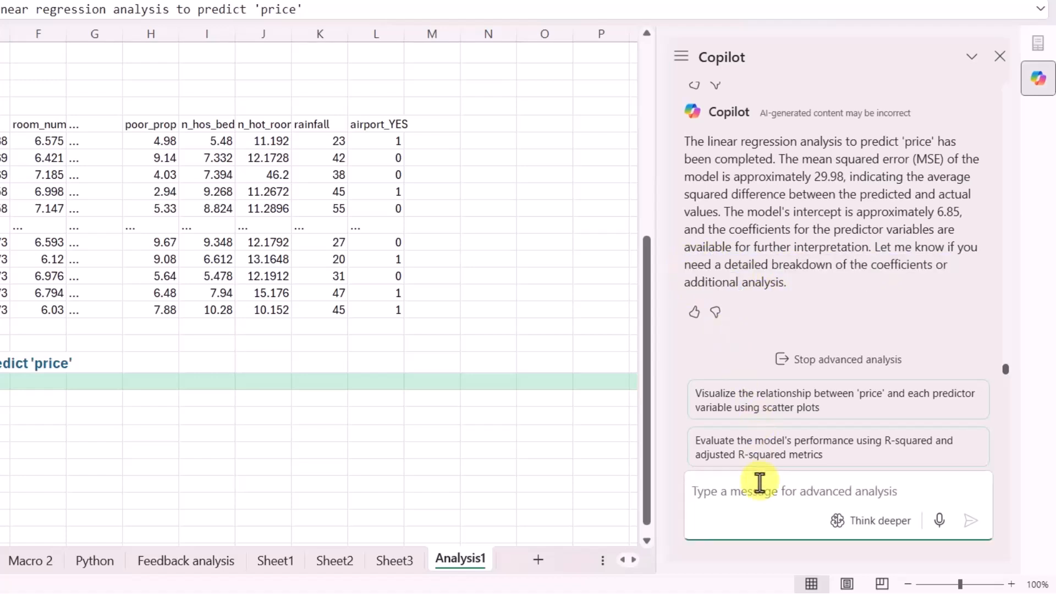
type("I")
type("need a detailed breakdown of the coefficients or additional analysis")
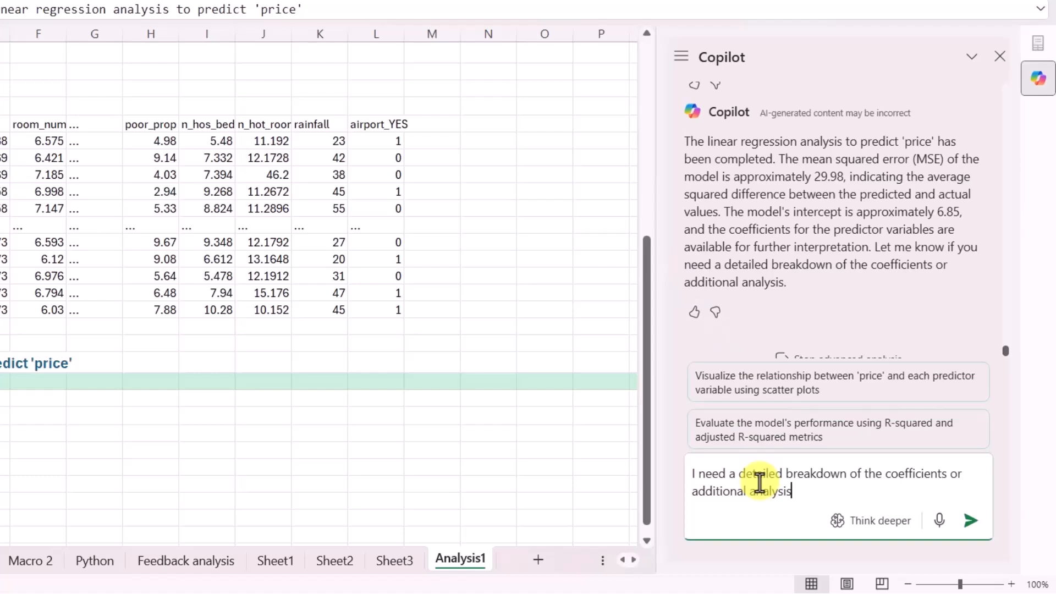
left_click(967, 522)
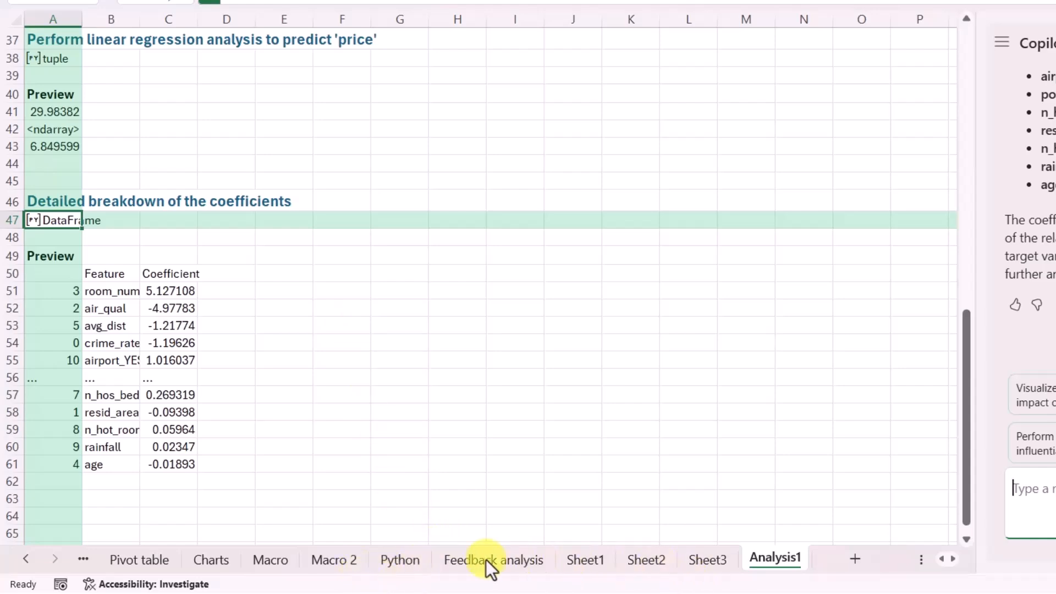
Review the predictor values in row 2 of the Python sheet and send Copilot the decision tree prompt from N7 for predicting 'price'.
left_click(410, 561)
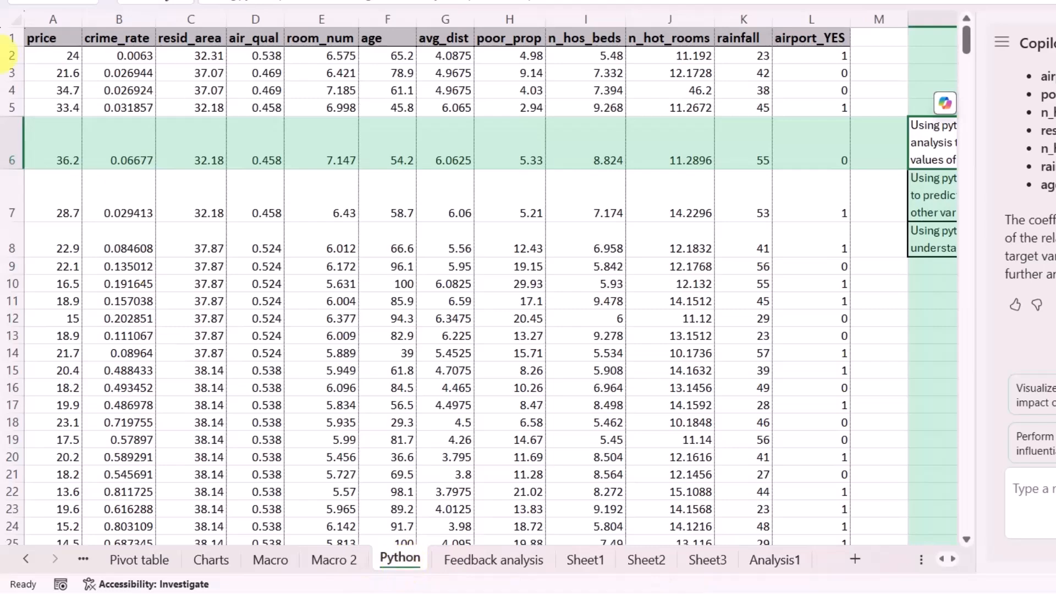
left_click_drag(115, 55, 806, 58)
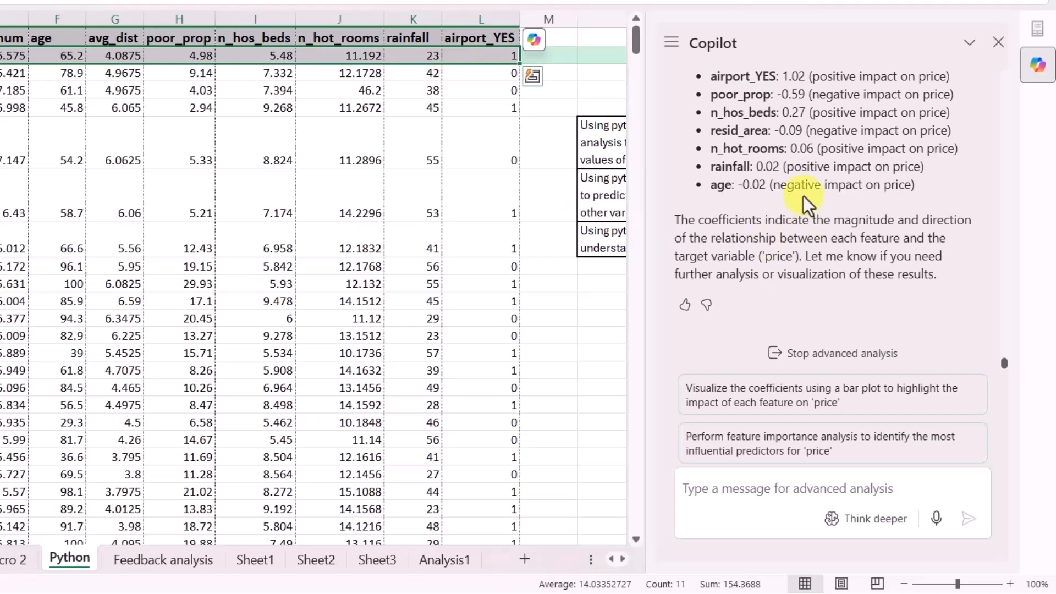
left_click(594, 197)
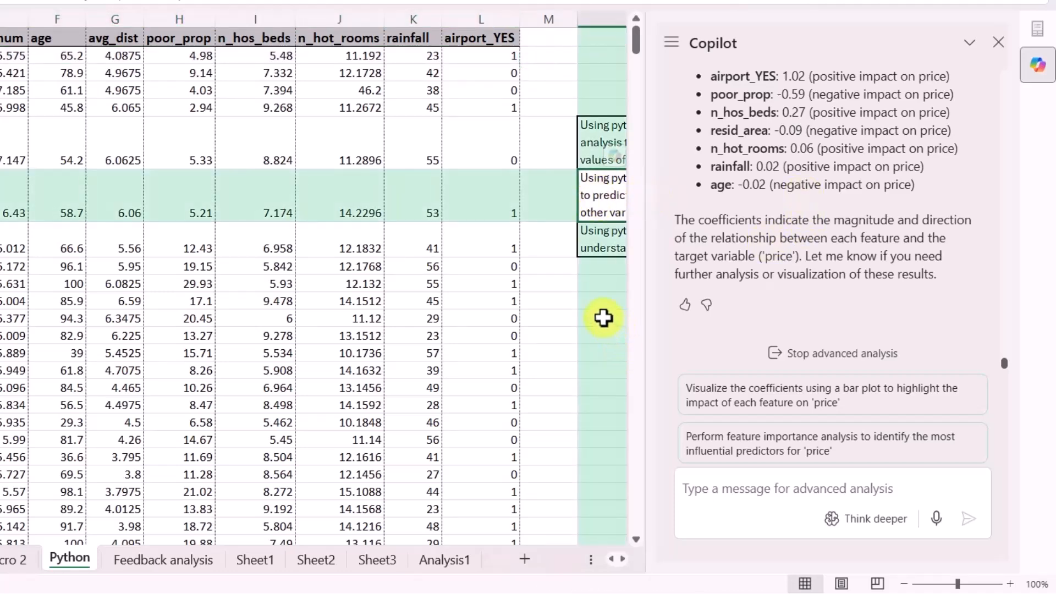
left_click(730, 487)
type("Using python, perform decision tree analysis to predict the 'price' based on the values of other variables")
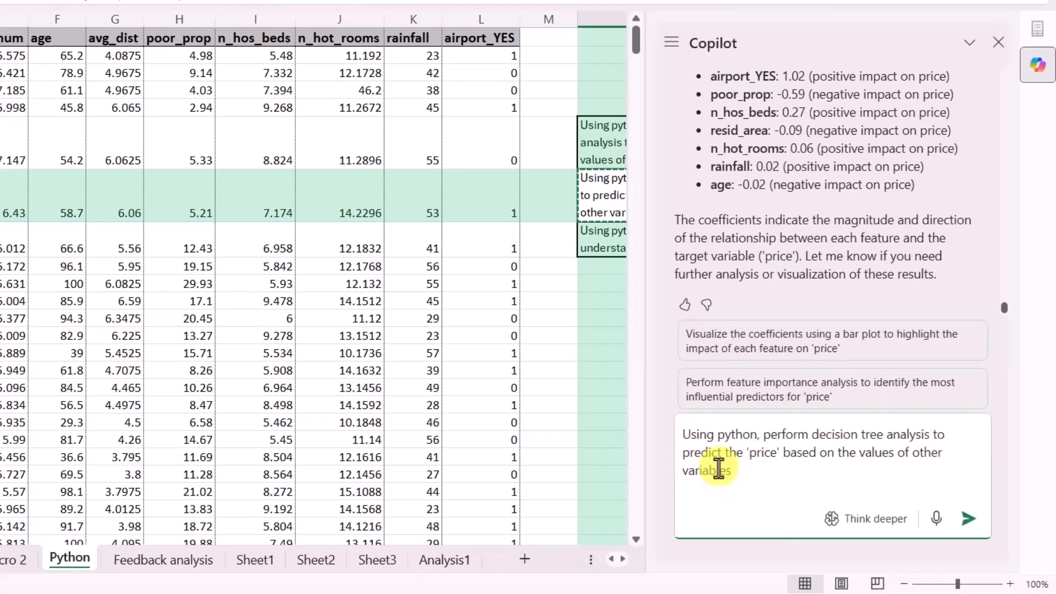
key("Return")
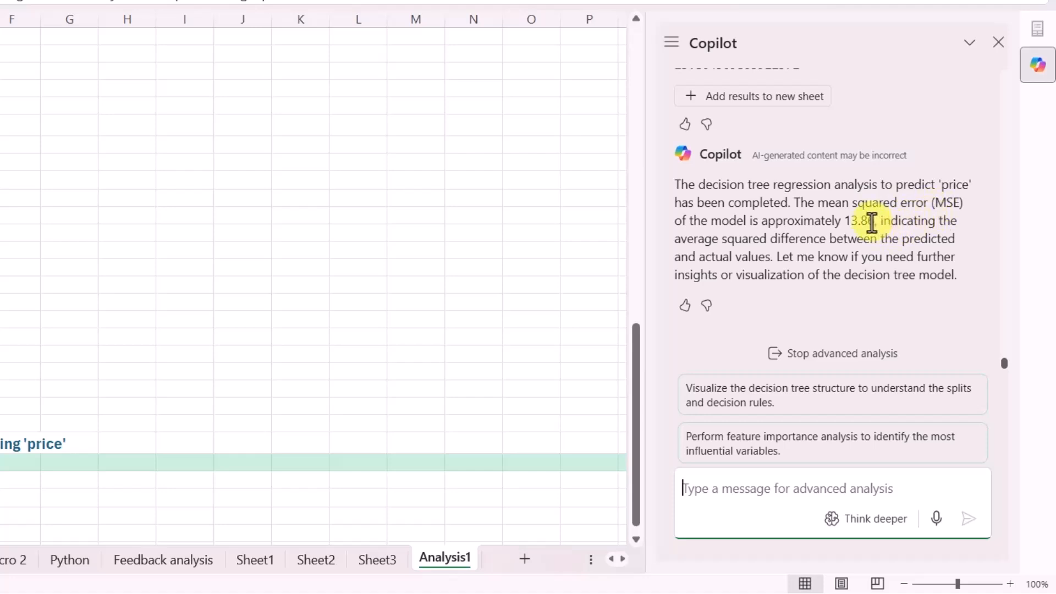
Examine the decision tree's mean squared error and generated Python code, and select the dashboard prompt in N8 of the Python sheet.
left_click_drag(875, 221, 848, 223)
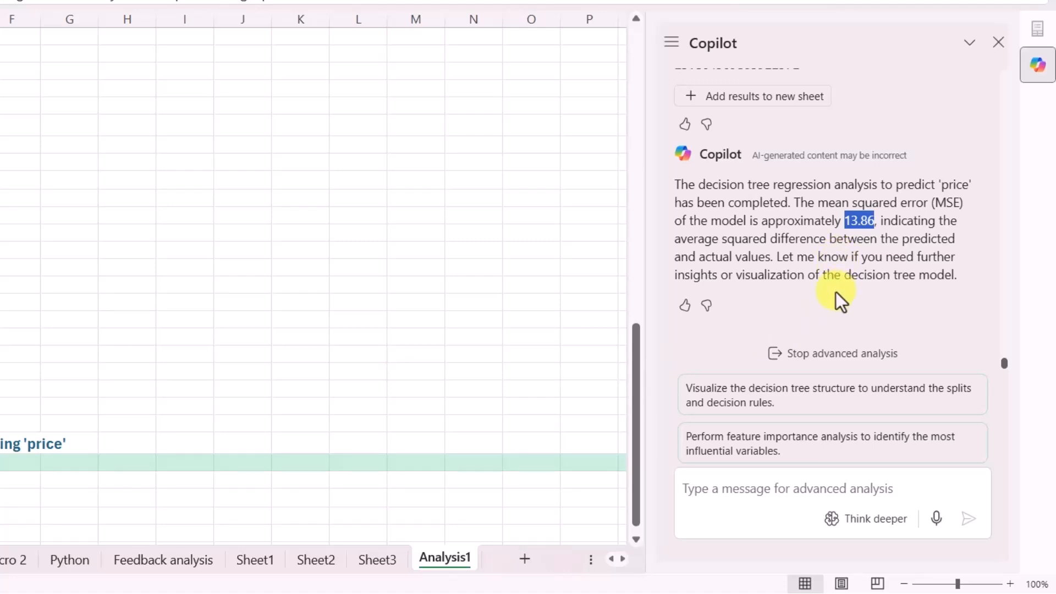
scroll(817, 165, "up", 2)
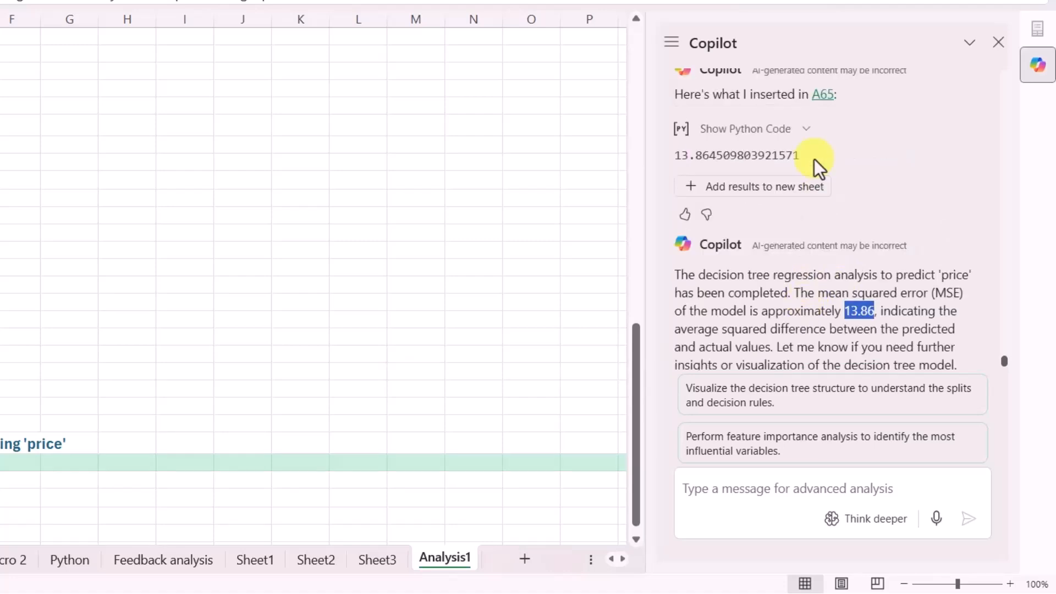
left_click(805, 132)
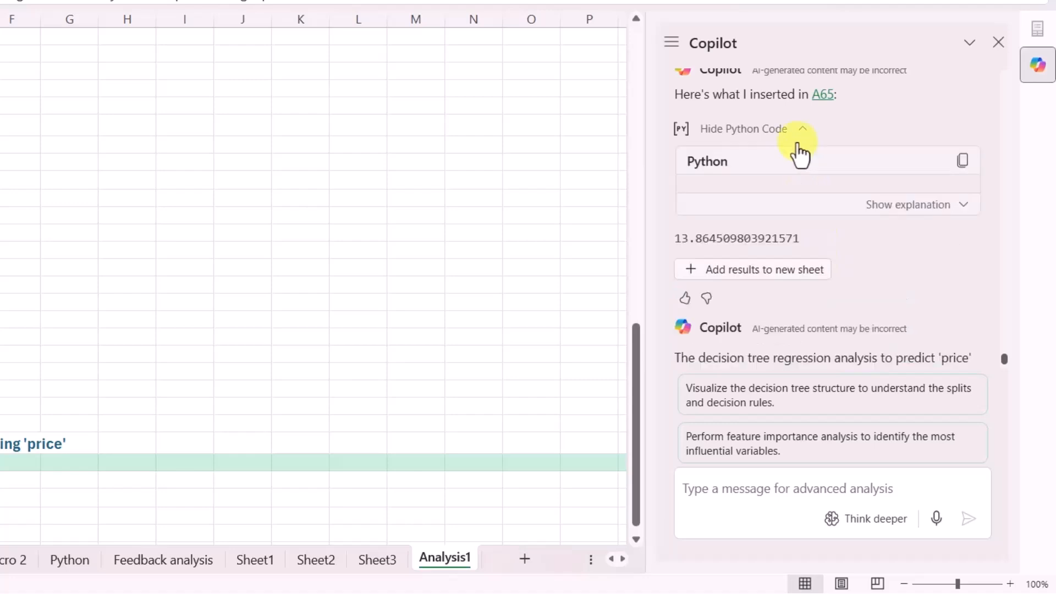
scroll(820, 232, "down", 2)
scroll(820, 233, "up", 2)
scroll(811, 225, "down", 2)
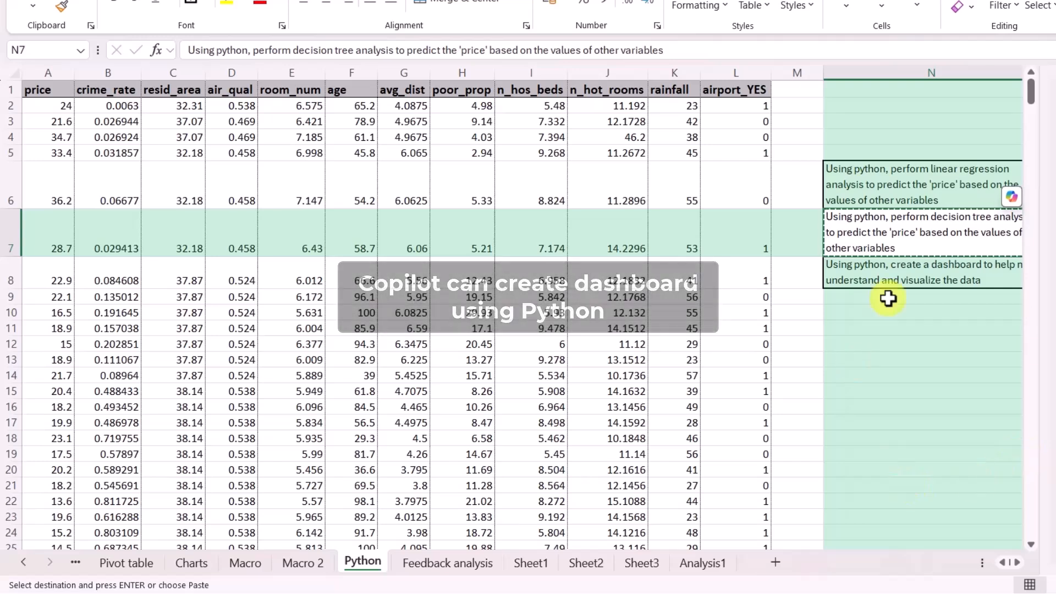
left_click(903, 276)
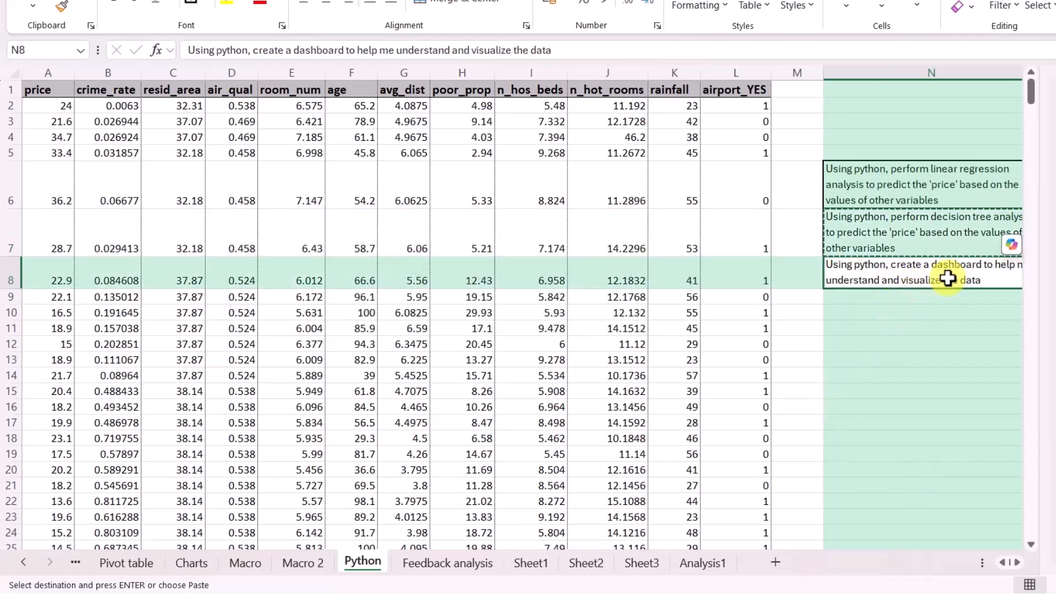
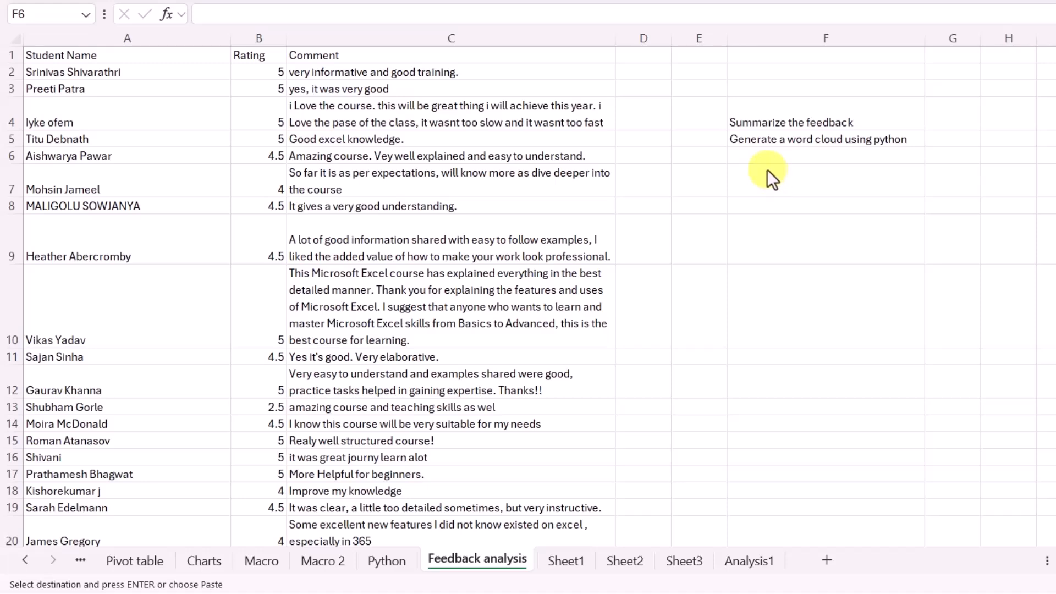
Copy the 'Summarize the feedback' prompt from F4 of the Feedback analysis sheet, widen the Copilot pane and send the prompt.
left_click(783, 117)
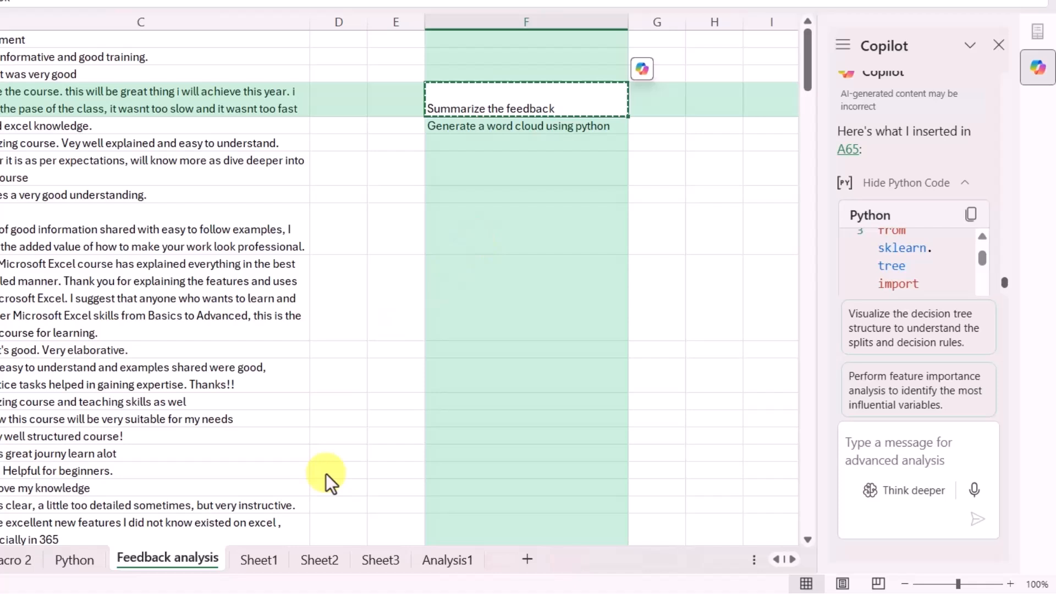
key("ctrl+c")
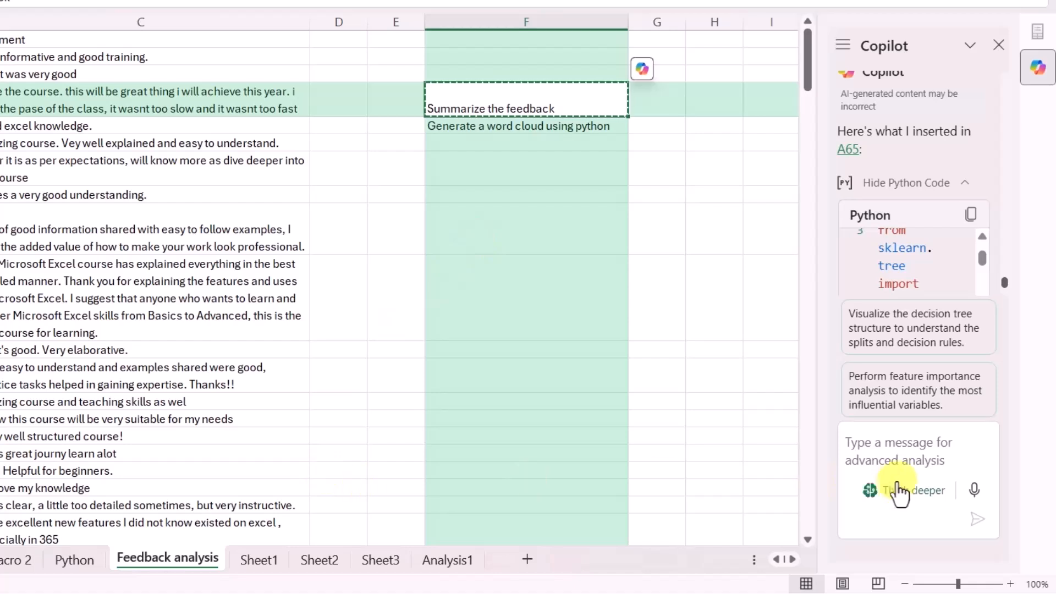
left_click_drag(827, 285, 678, 308)
left_click(752, 489)
key("ctrl+v")
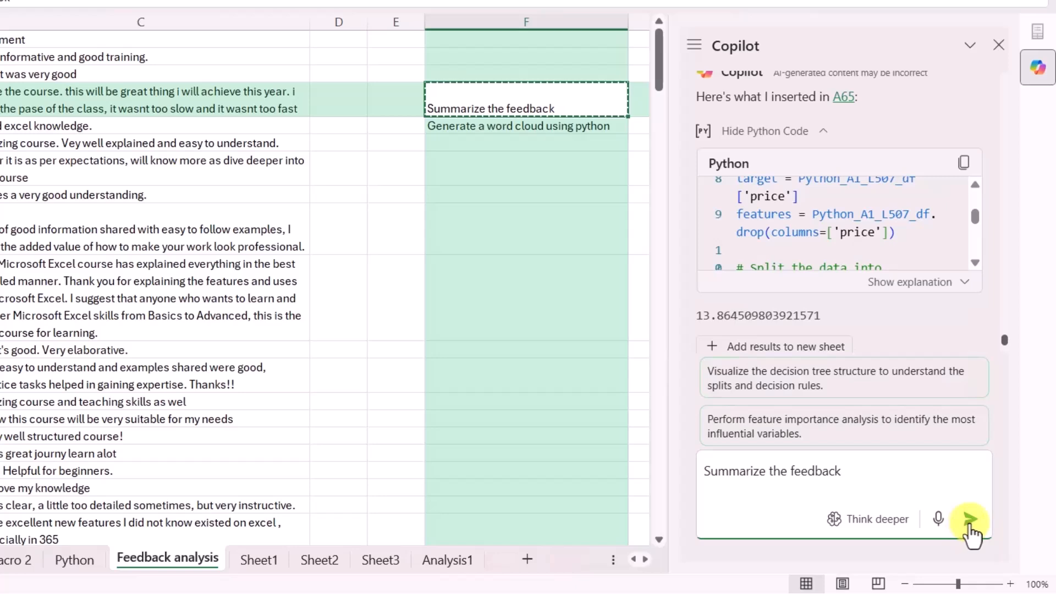
key("Return")
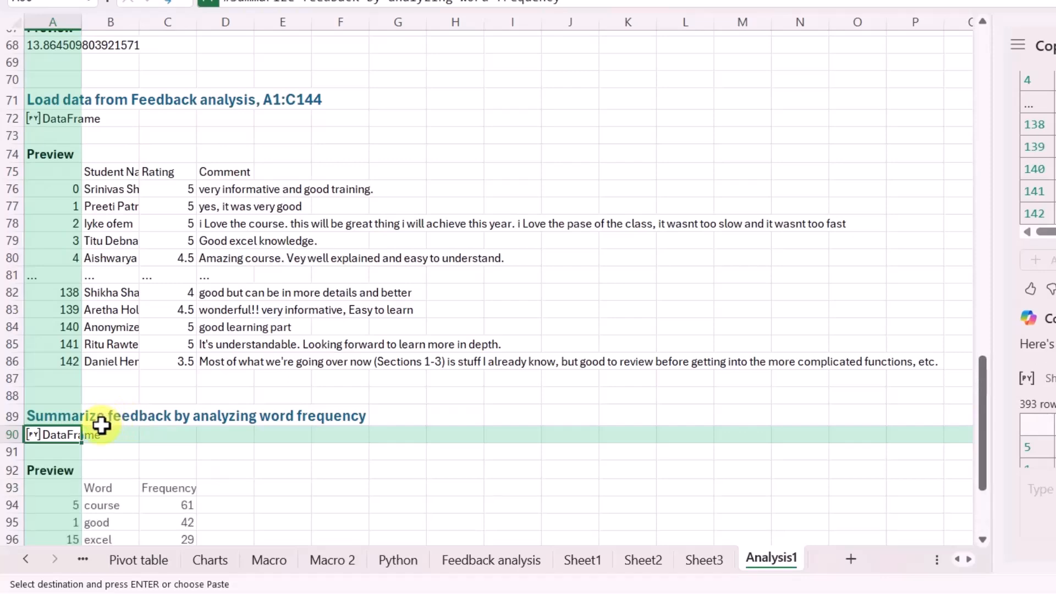
Review the word frequency summary on Analysis1 and run Copilot's suggestion to generate a word cloud of the most frequently mentioned feedback words.
scroll(110, 425, "down", 3)
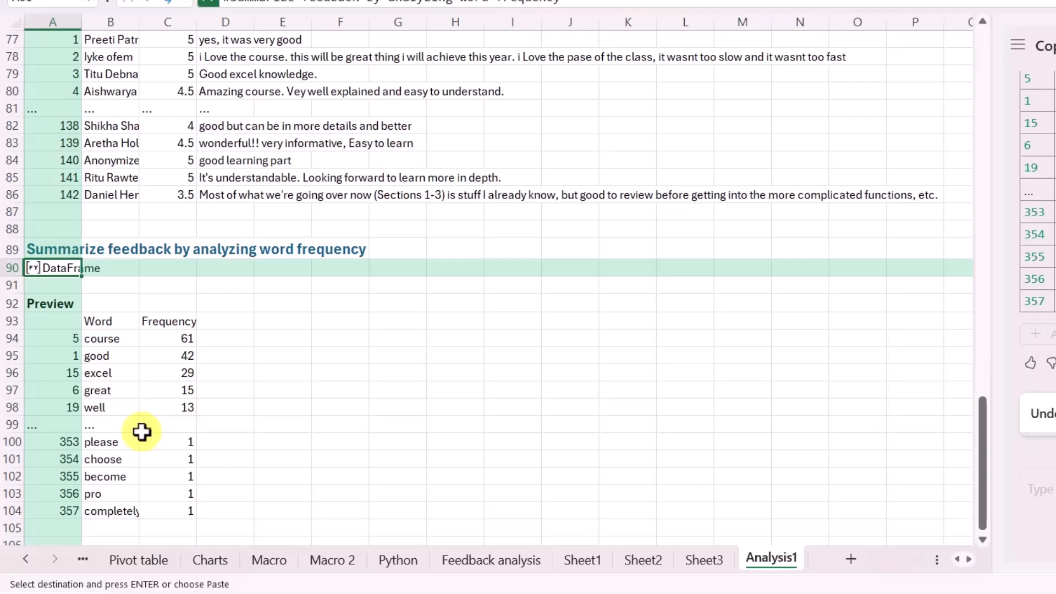
scroll(376, 354, "down", 2)
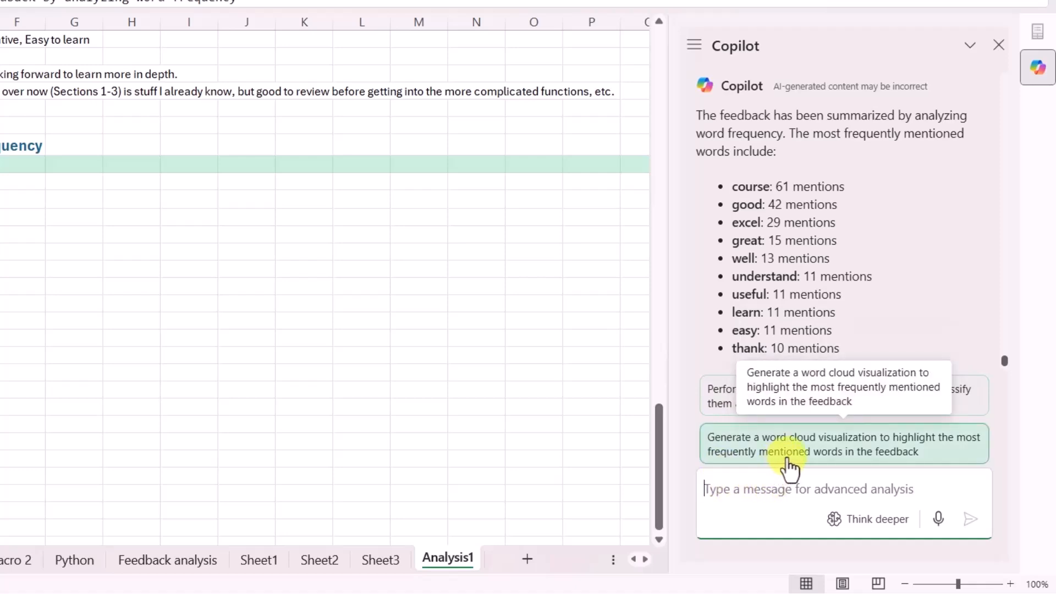
left_click(825, 461)
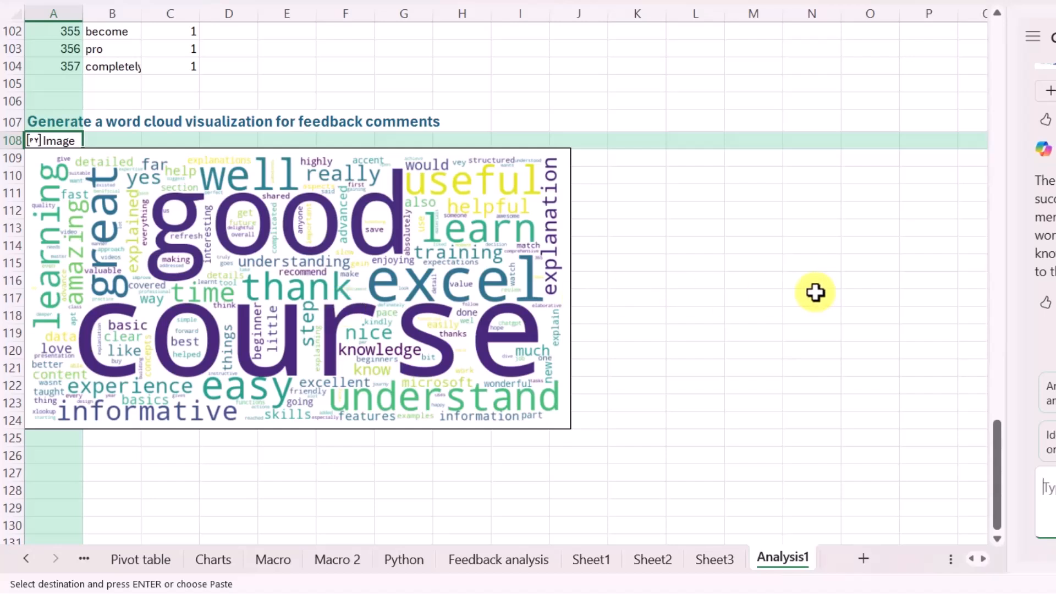
Compare the generated word cloud with the word frequency table above it on the Analysis1 sheet.
scroll(353, 189, "up", 3)
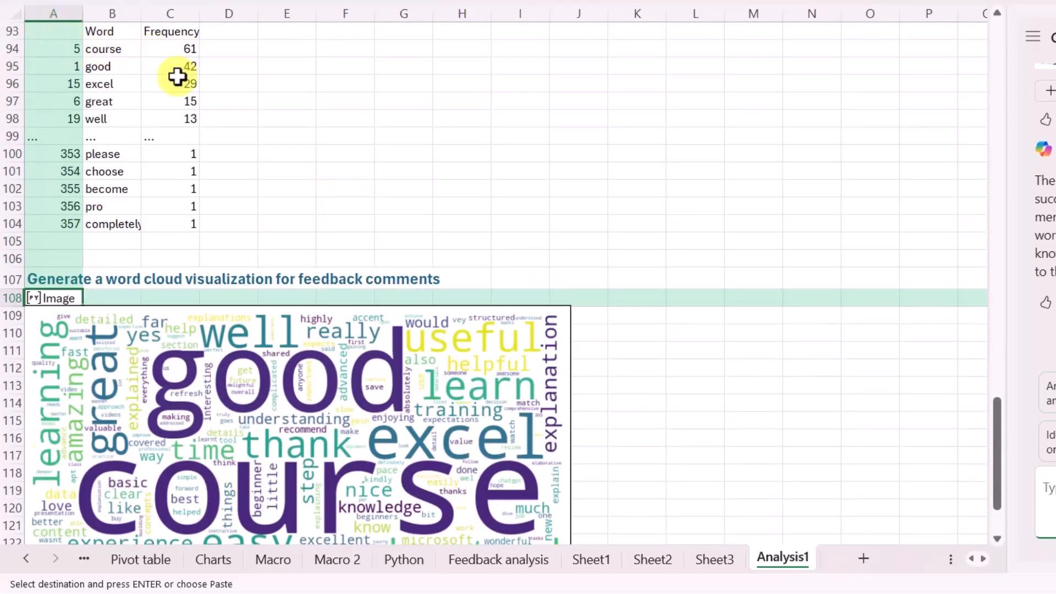
scroll(226, 349, "down", 1)
scroll(299, 348, "down", 1)
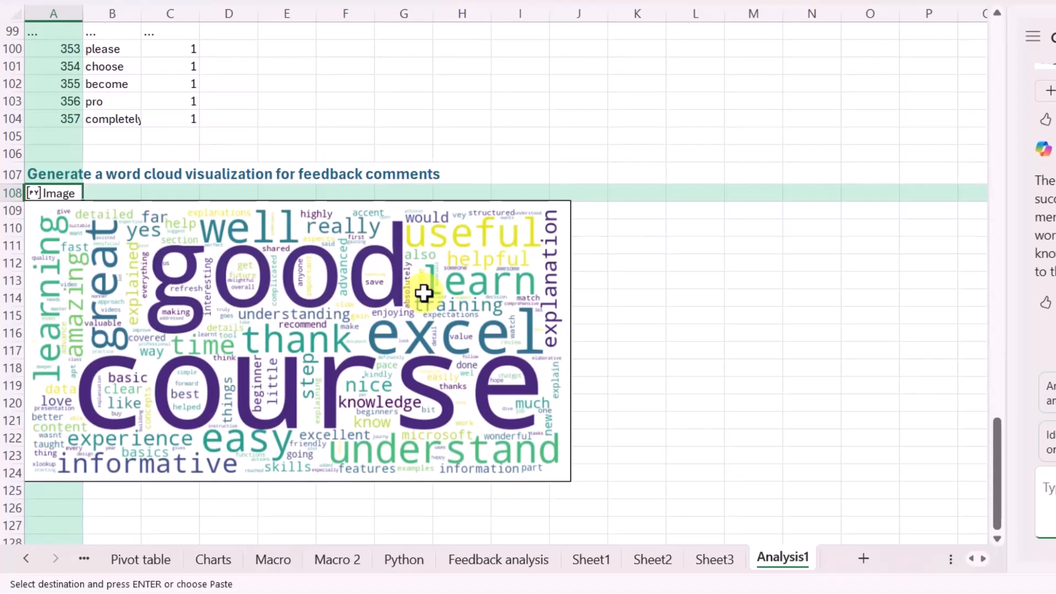
scroll(423, 293, "down", 1)
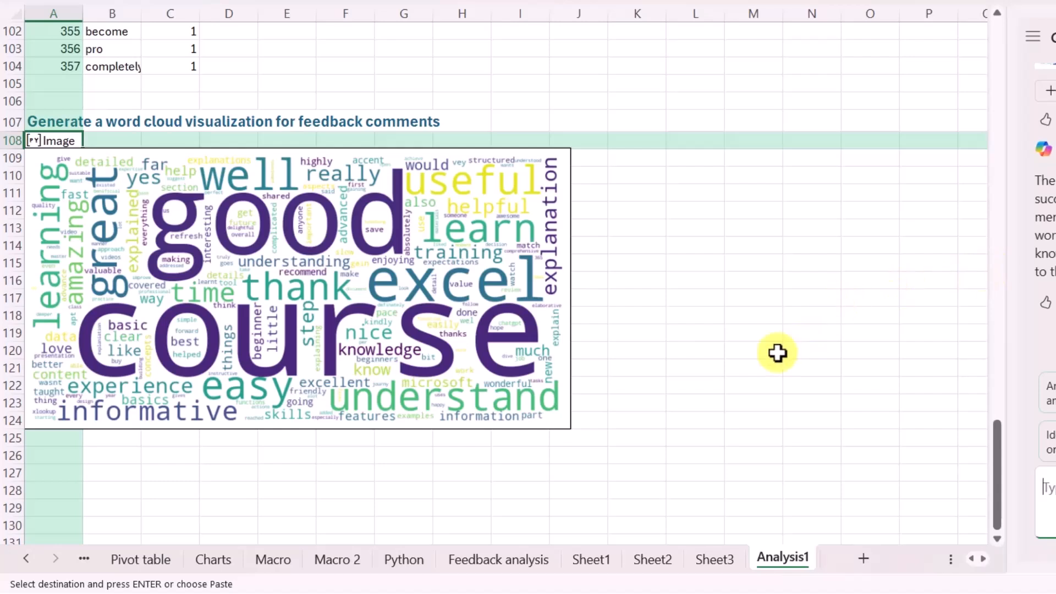
key("alt+Tab")
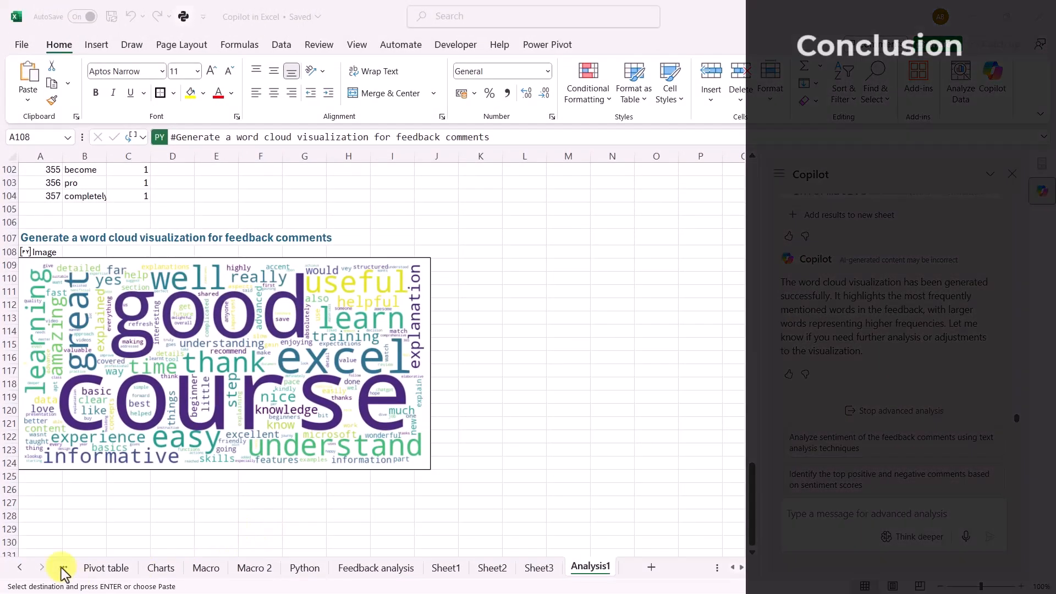
Revisit the Lookup table, Pivot table, Macro, Python and Feedback analysis sheets to recap the tasks given to Copilot.
left_click(19, 567)
left_click(20, 568)
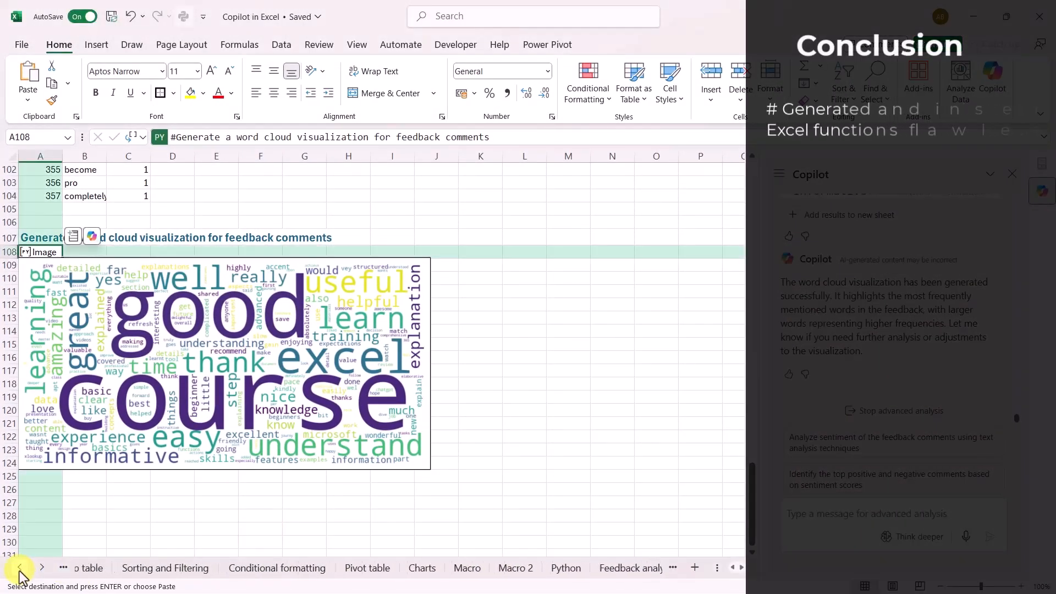
left_click(20, 567)
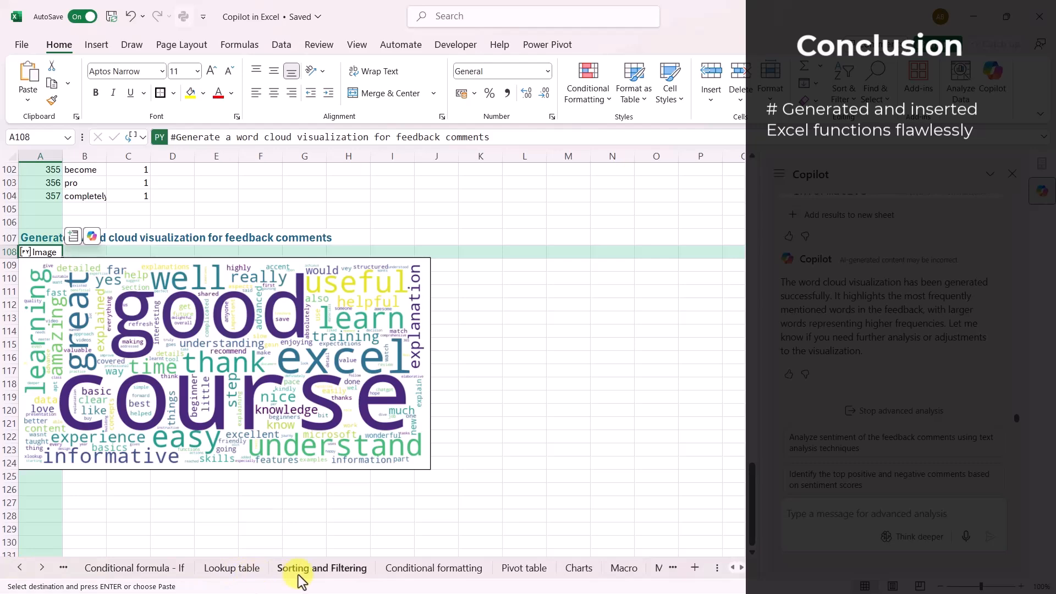
left_click(238, 575)
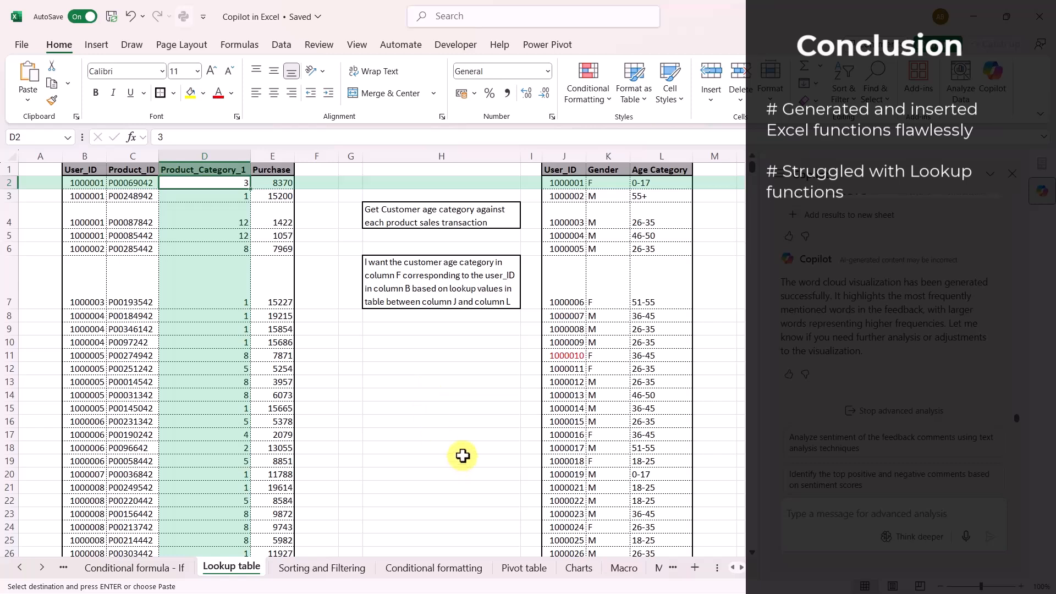
left_click(523, 567)
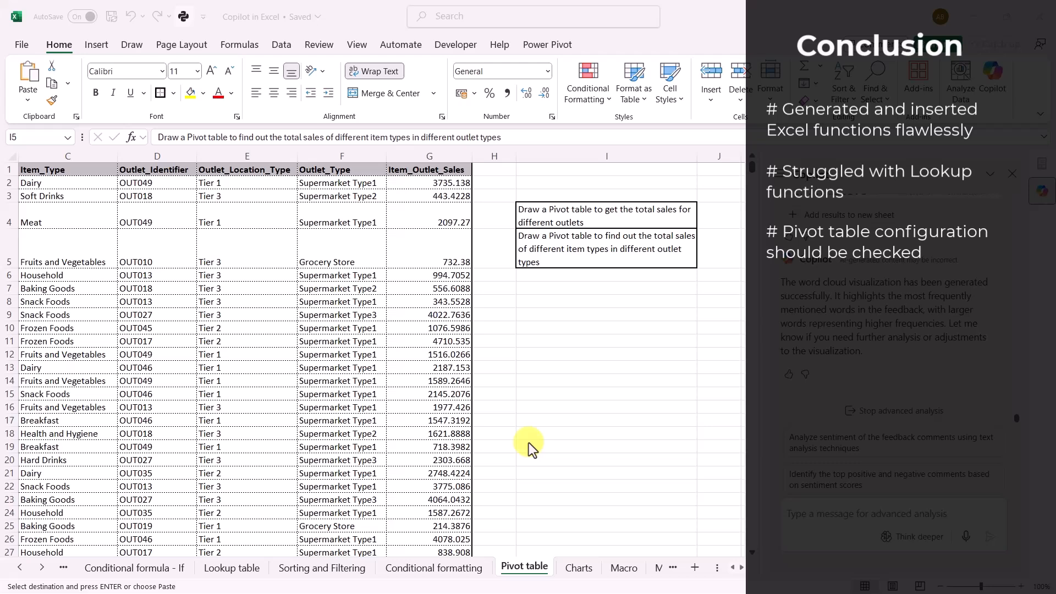
left_click(626, 570)
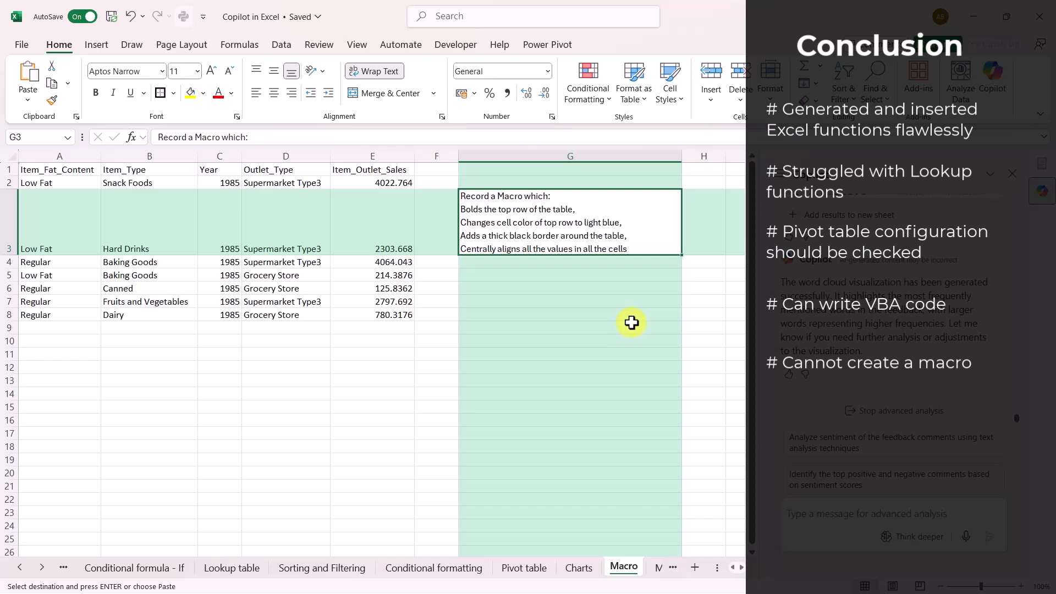
left_click(663, 568)
left_click(607, 568)
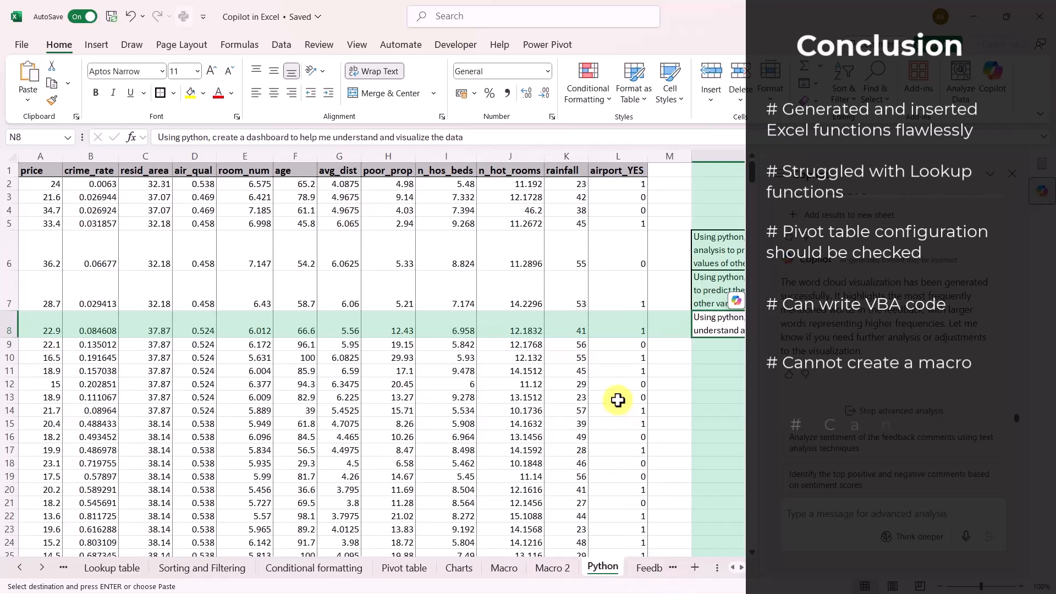
left_click(648, 568)
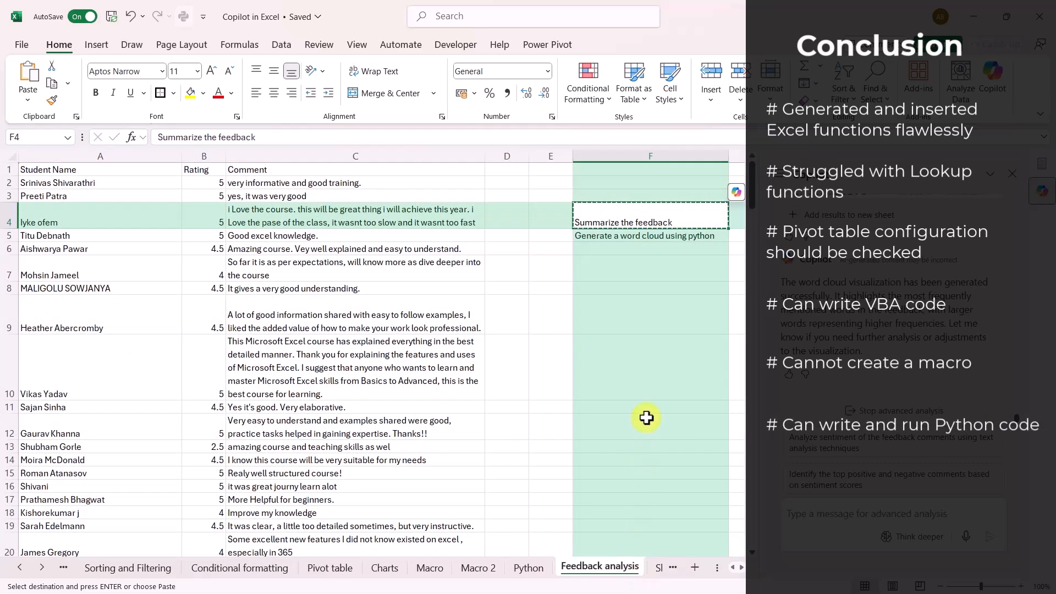